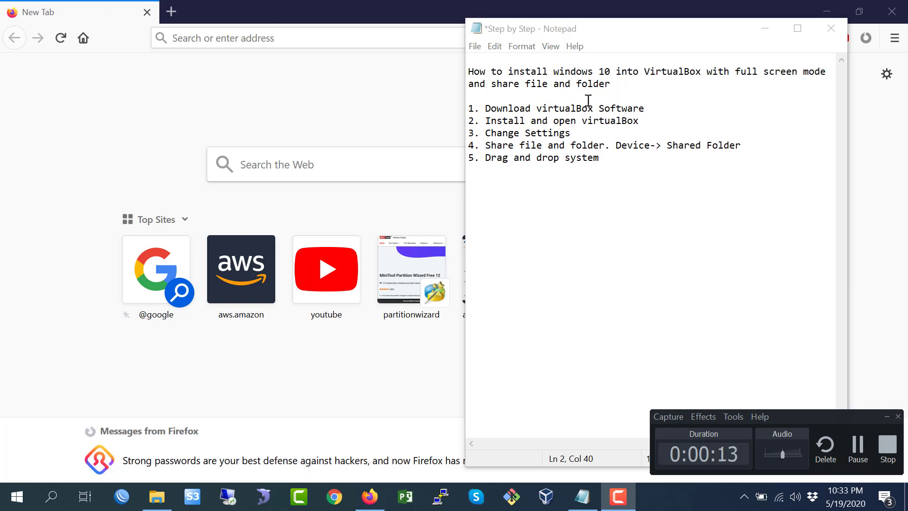
# - Highlight the 'Download virtualBox Software' line in the step-by-step notes
pyautogui.moveTo(494, 95); pyautogui.dragTo(534, 161)
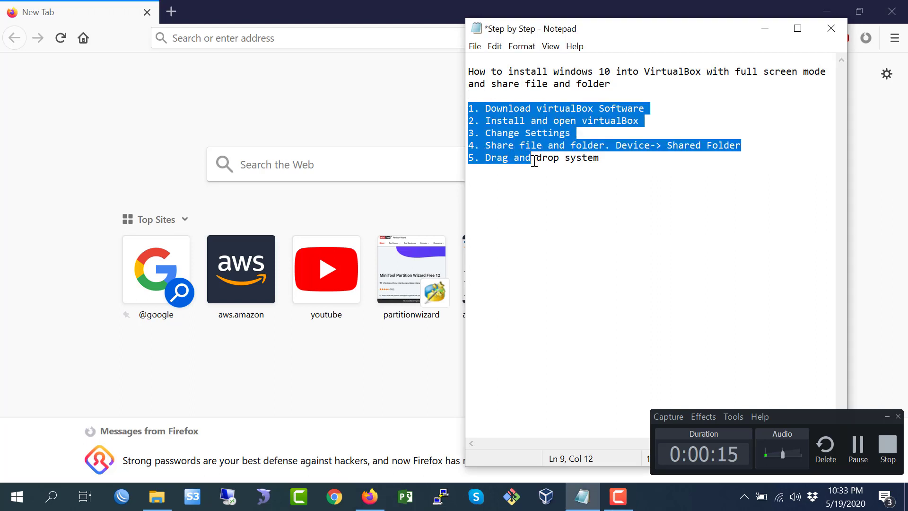
pyautogui.click(551, 161)
pyautogui.moveTo(480, 110); pyautogui.dragTo(649, 111)
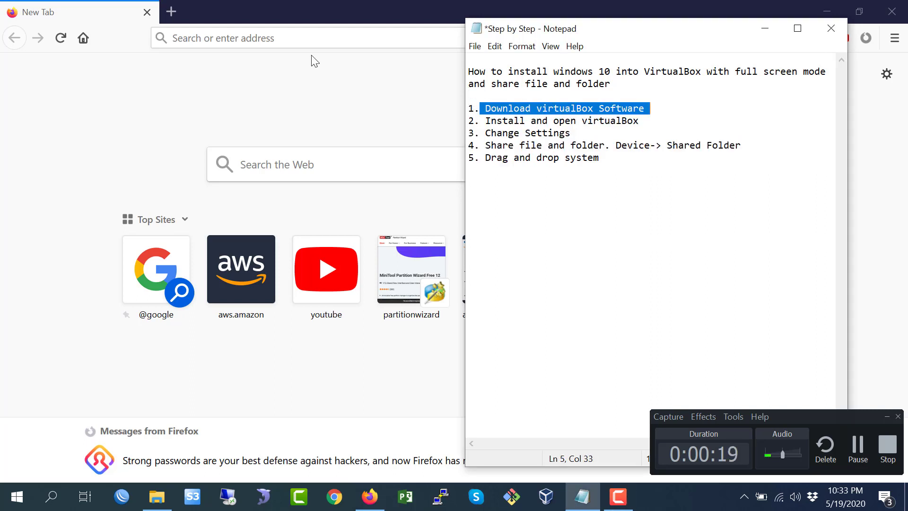
# - Open google.com in the browser
pyautogui.click(313, 42)
pyautogui.write('go')
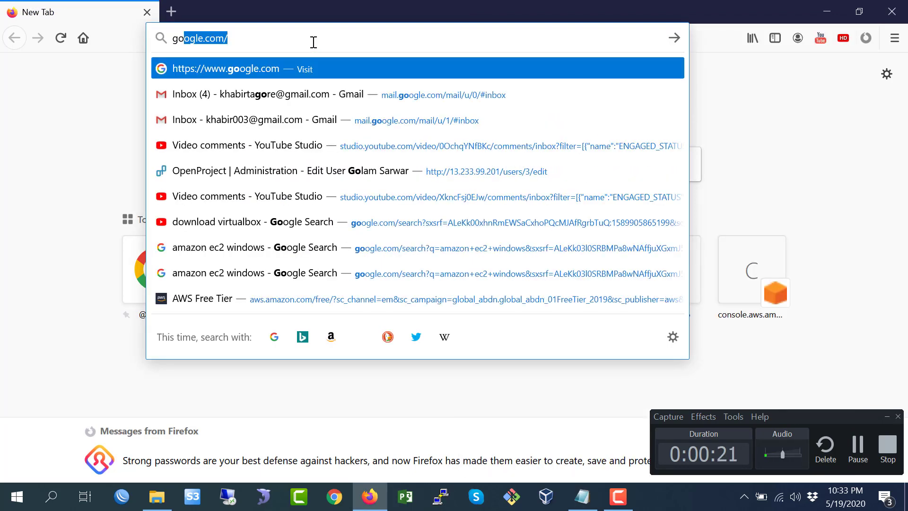
pyautogui.press('Return')
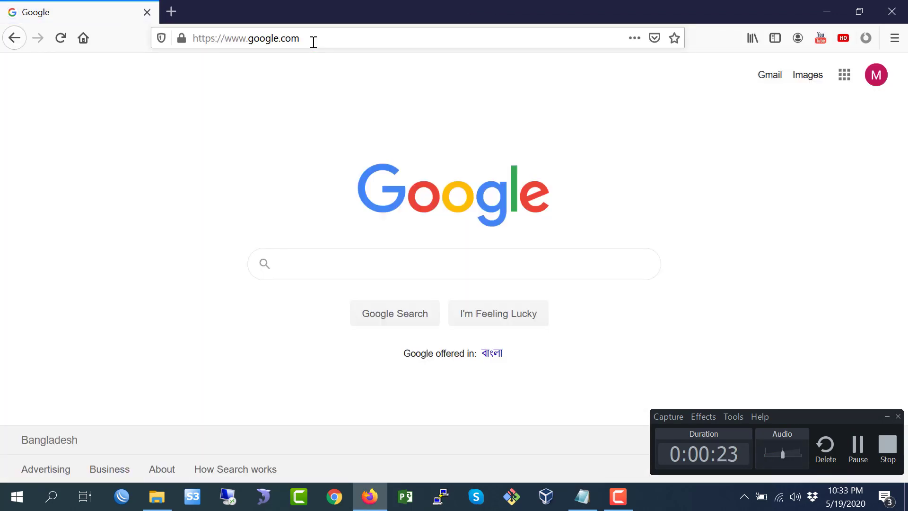
# - Search Google for download virtualbox
pyautogui.write('downl')
pyautogui.press('BackSpace')
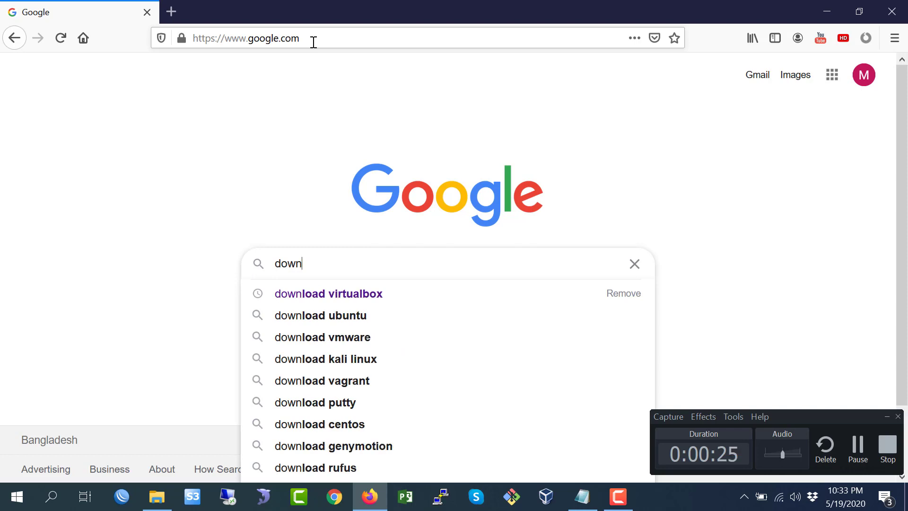
pyautogui.write('load vir')
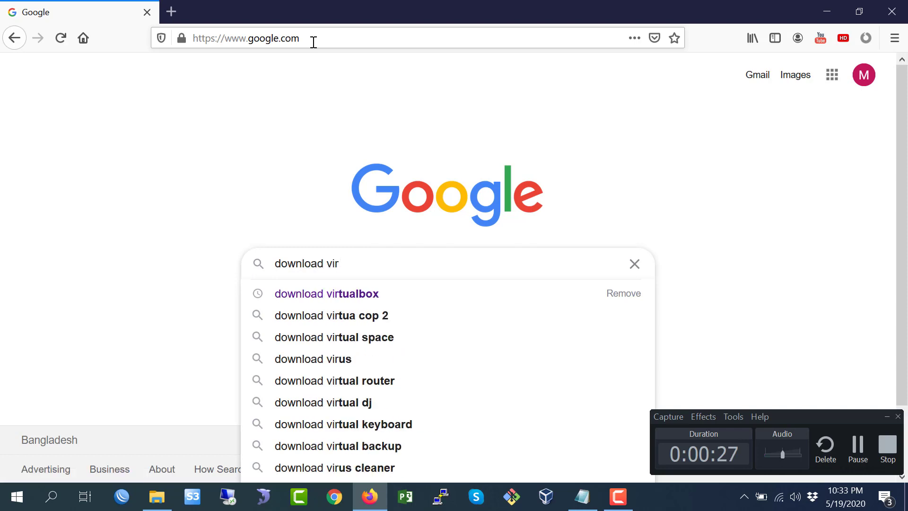
pyautogui.press('Down')
pyautogui.press('Return')
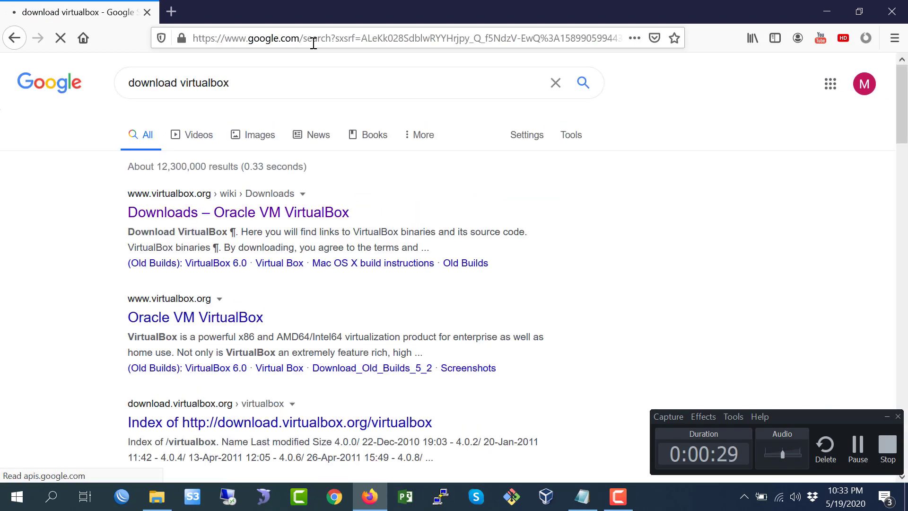
# - Open the VirtualBox Downloads page and save the VirtualBox 6.1.8 installer for Windows hosts
pyautogui.click(187, 206)
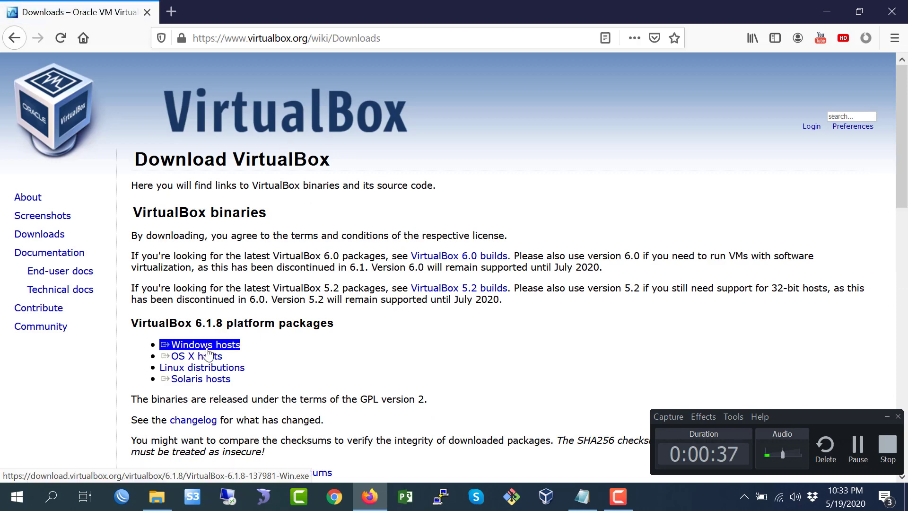
pyautogui.click(207, 348)
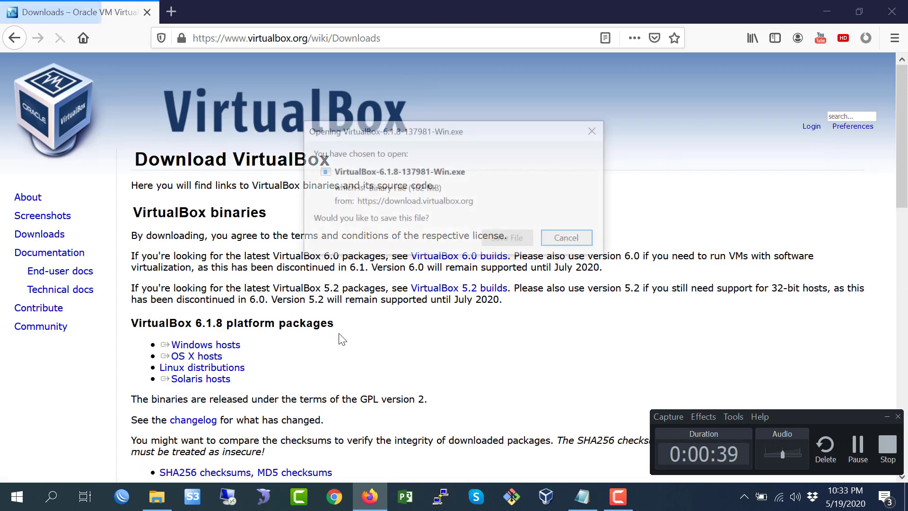
pyautogui.click(501, 241)
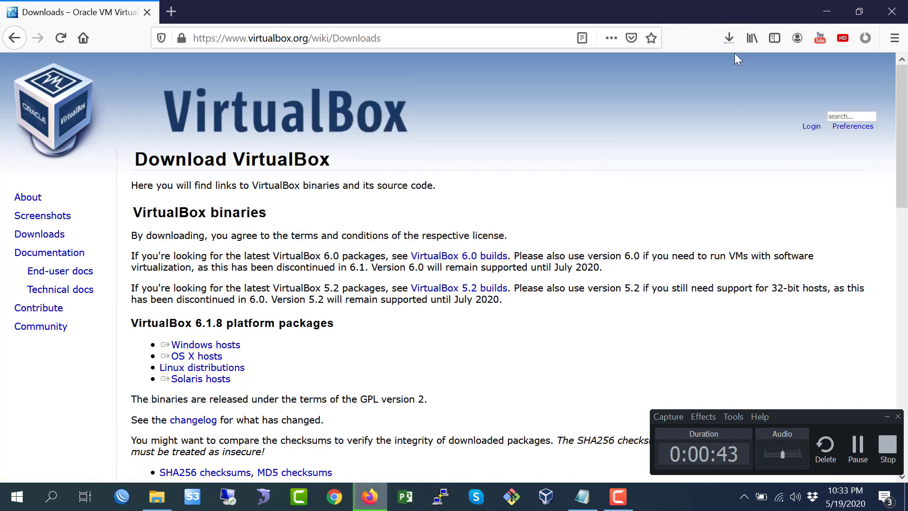
# - Check the progress of the VirtualBox installer download
pyautogui.click(729, 40)
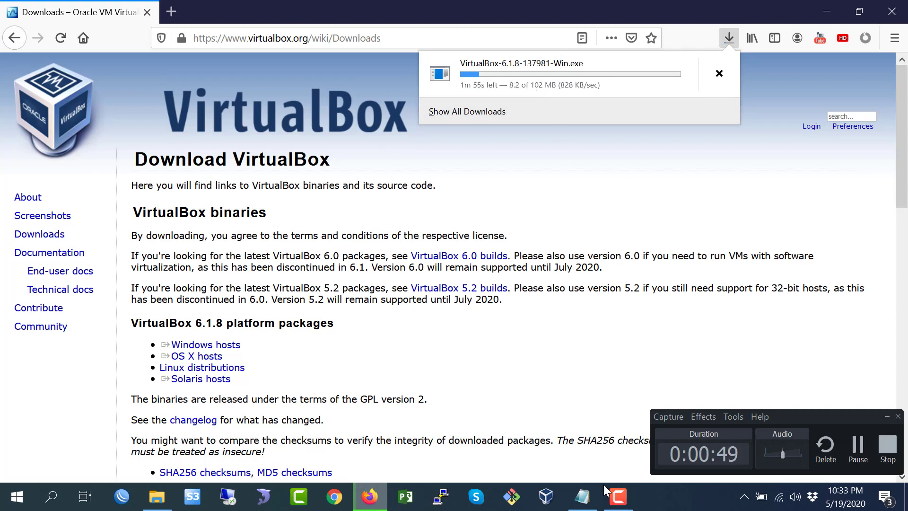
pyautogui.click(586, 497)
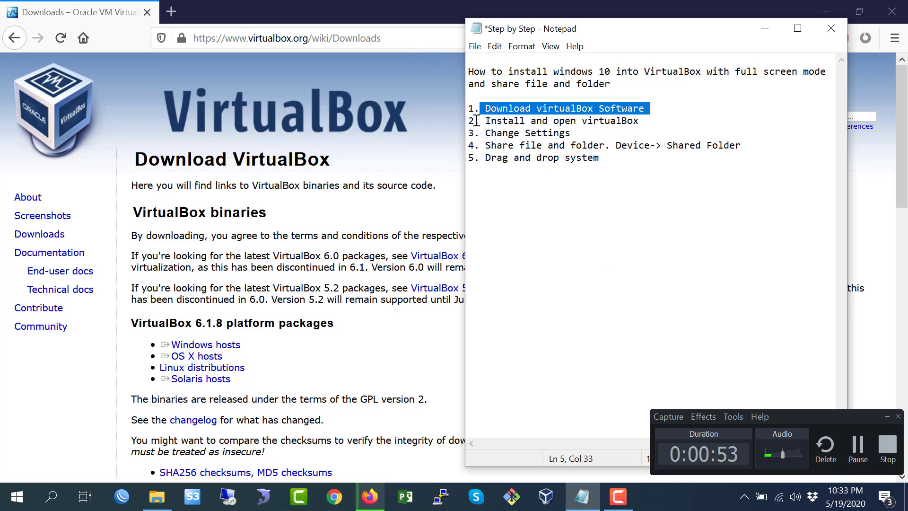
pyautogui.click(764, 28)
pyautogui.click(726, 42)
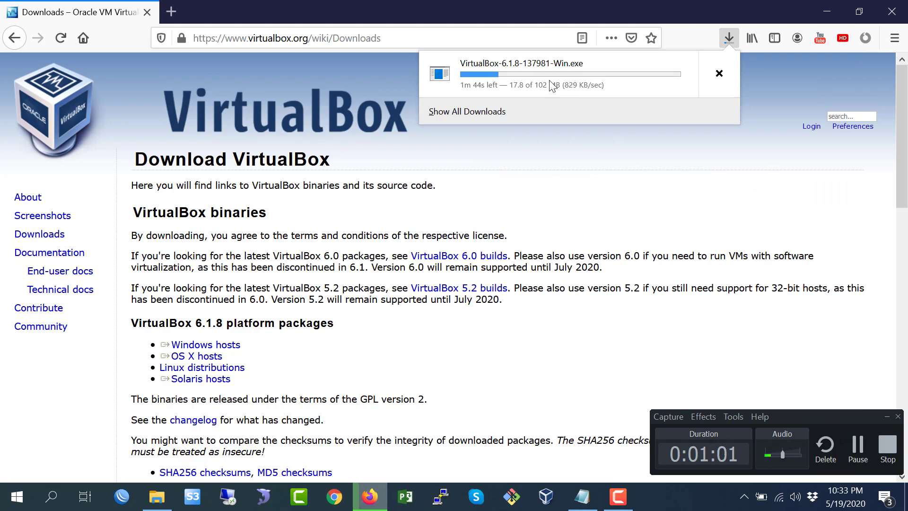
pyautogui.click(858, 447)
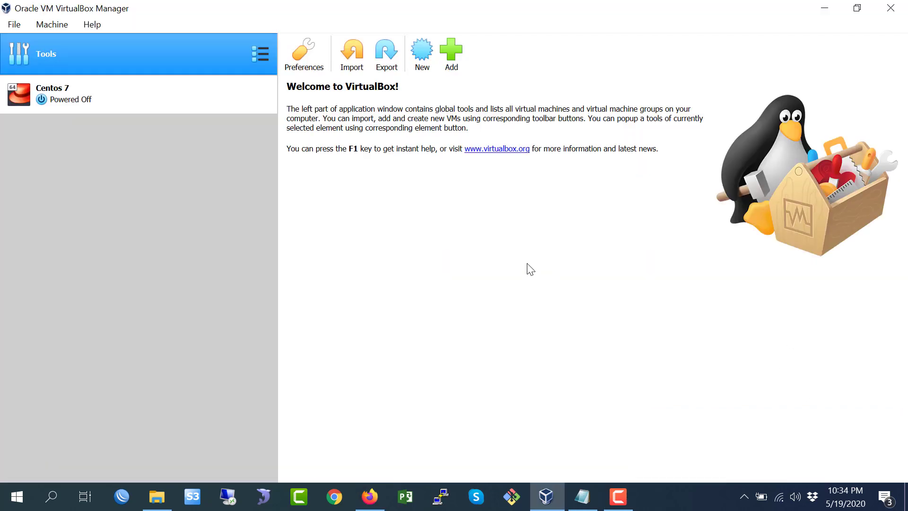
pyautogui.click(582, 496)
pyautogui.click(618, 497)
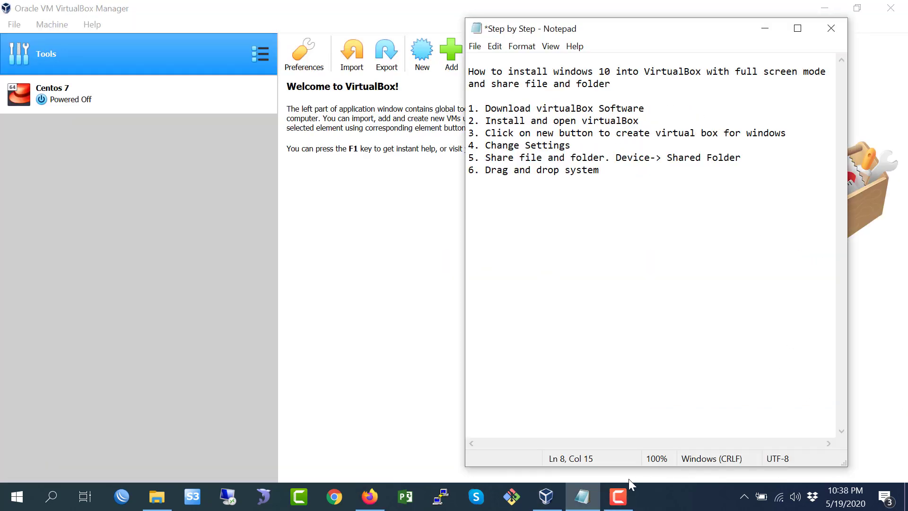
pyautogui.click(618, 497)
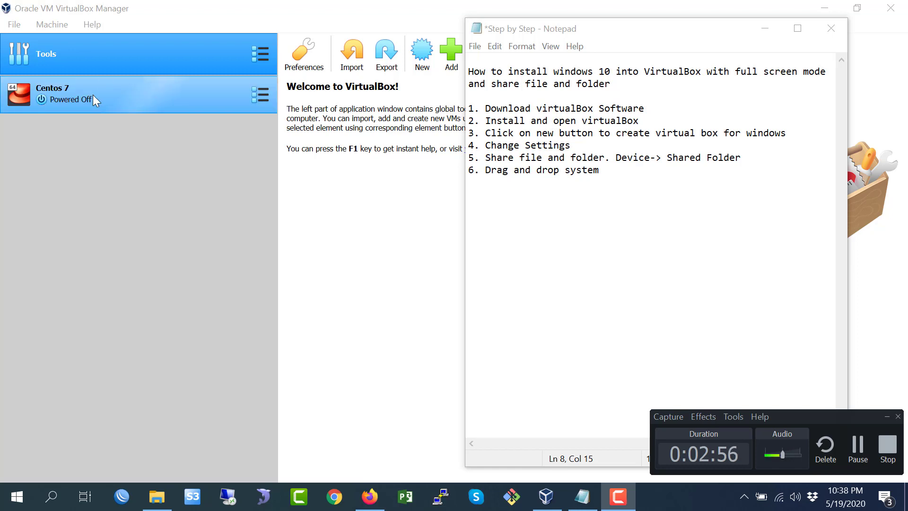
pyautogui.click(147, 186)
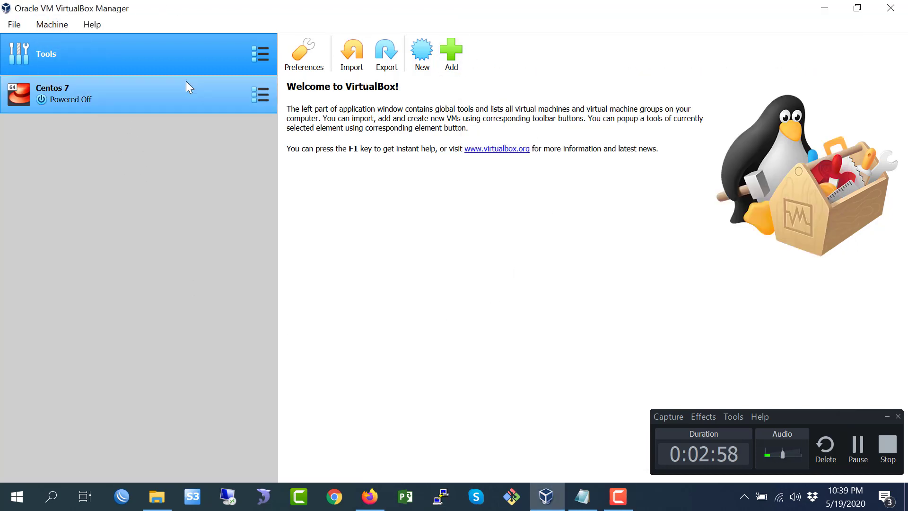
pyautogui.click(586, 499)
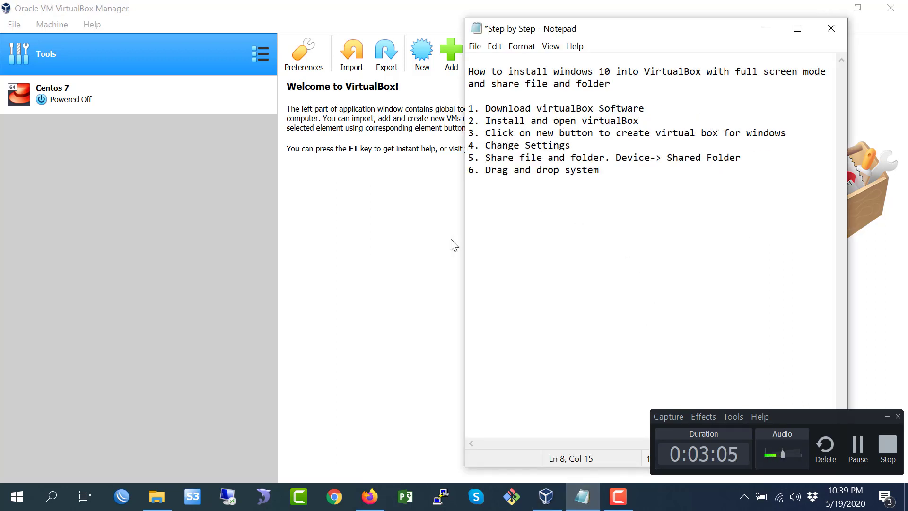
pyautogui.click(421, 232)
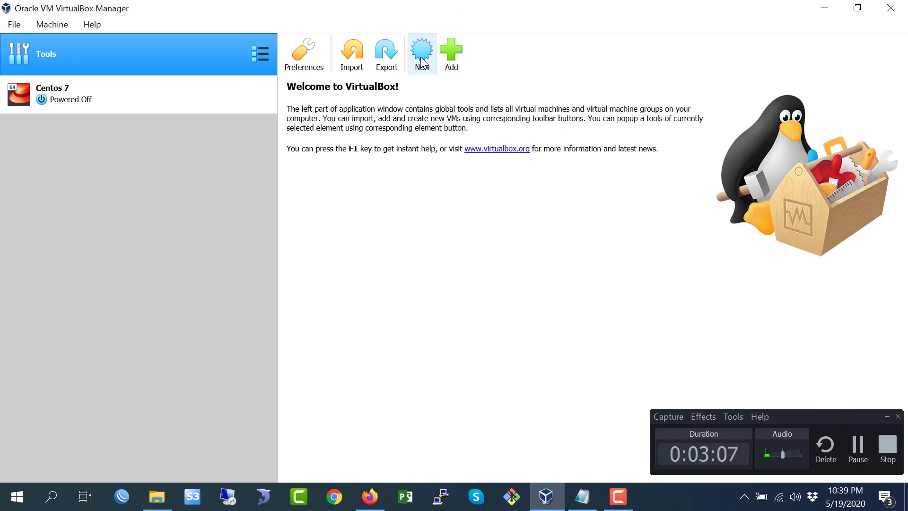
# - Start a new virtual machine named Windows 10 with type Microsoft Windows and version Windows 10 (64-bit)
pyautogui.click(420, 64)
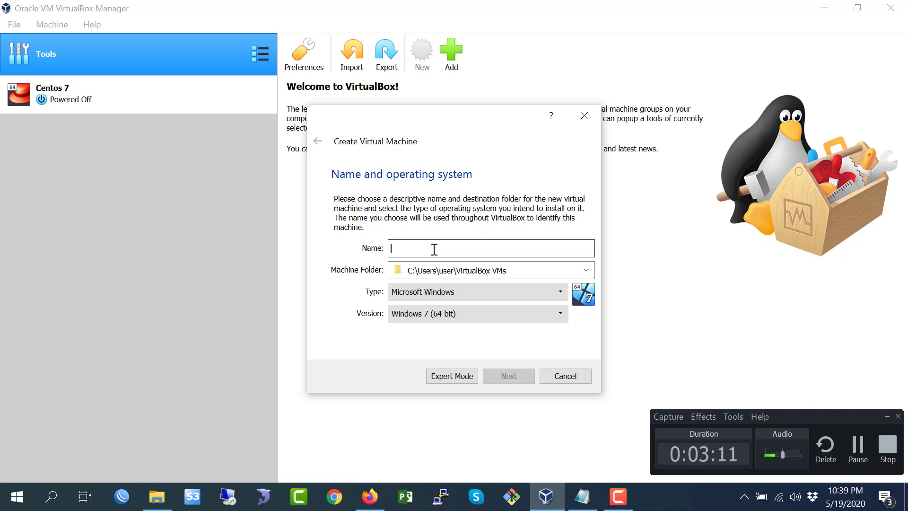
pyautogui.write('W')
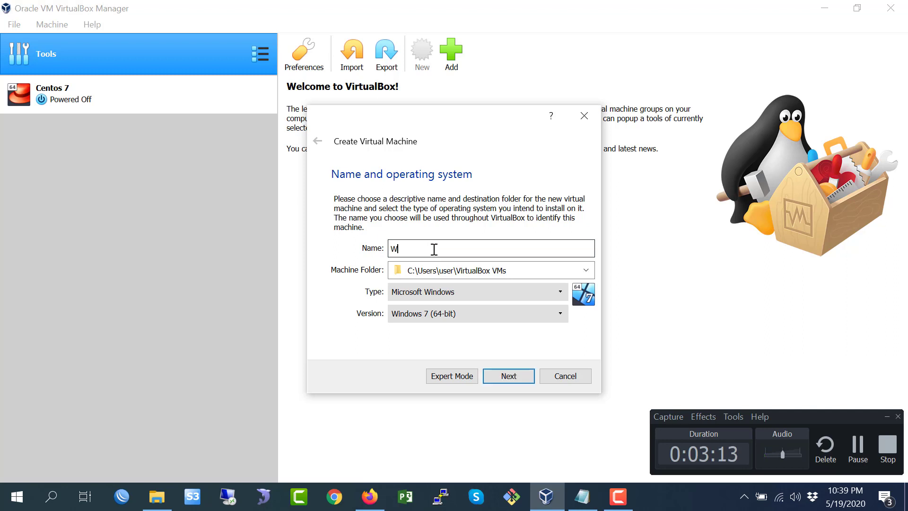
pyautogui.write('indows 10')
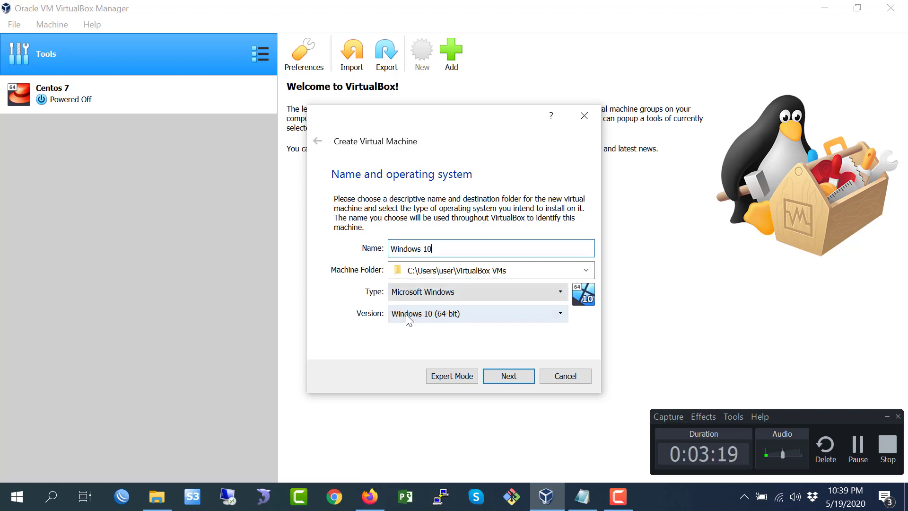
pyautogui.click(497, 314)
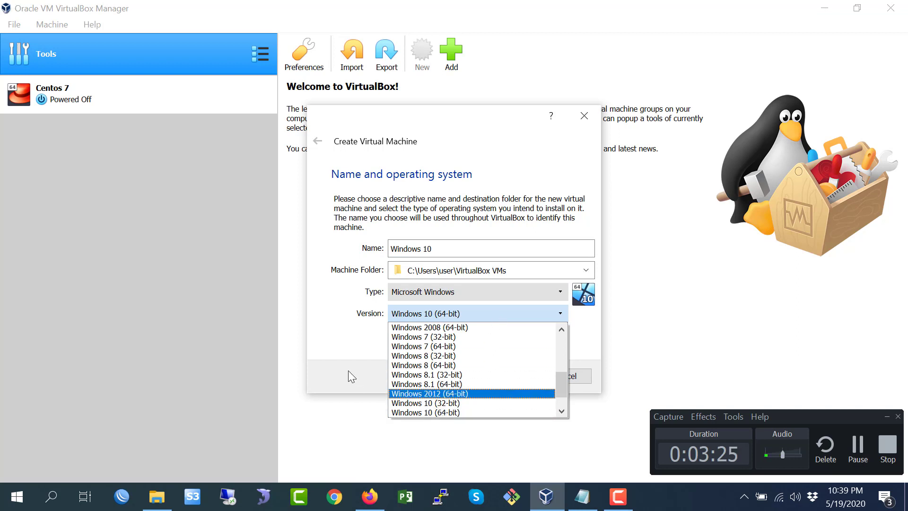
pyautogui.click(349, 349)
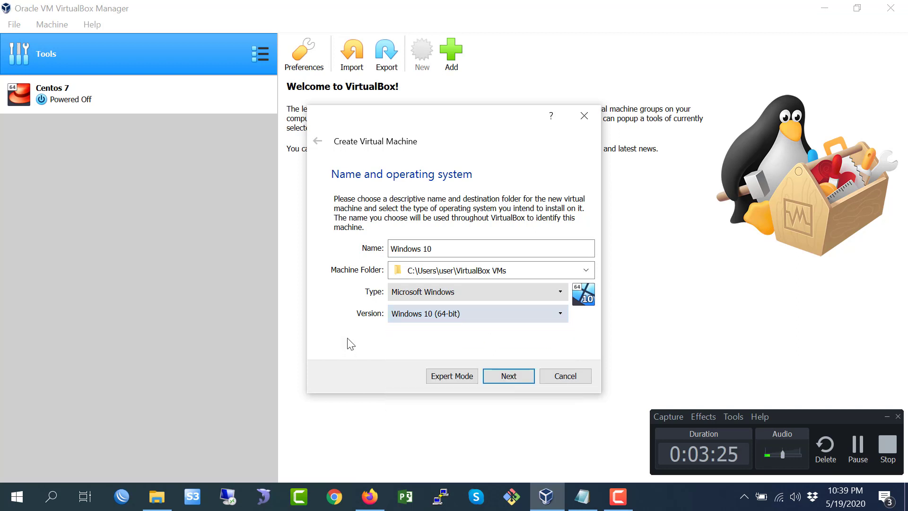
pyautogui.click(508, 376)
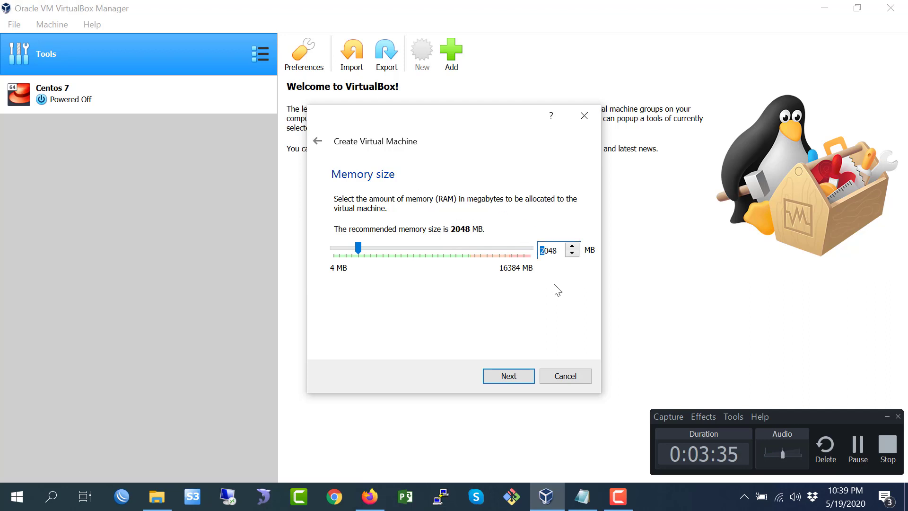
# - Set the virtual machine's memory size to 4096 MB
pyautogui.press('Delete')
pyautogui.press('Delete')
pyautogui.press('Delete')
pyautogui.press('Delete')
pyautogui.write('4')
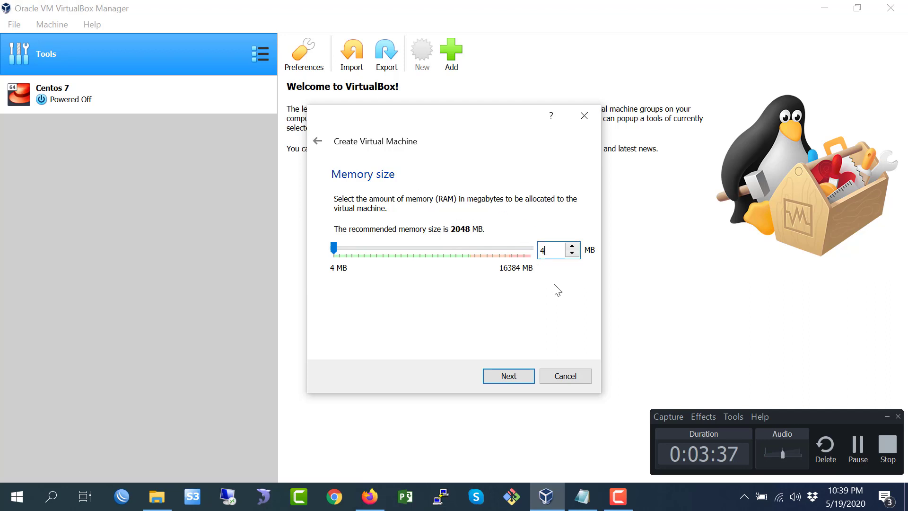
pyautogui.write('096')
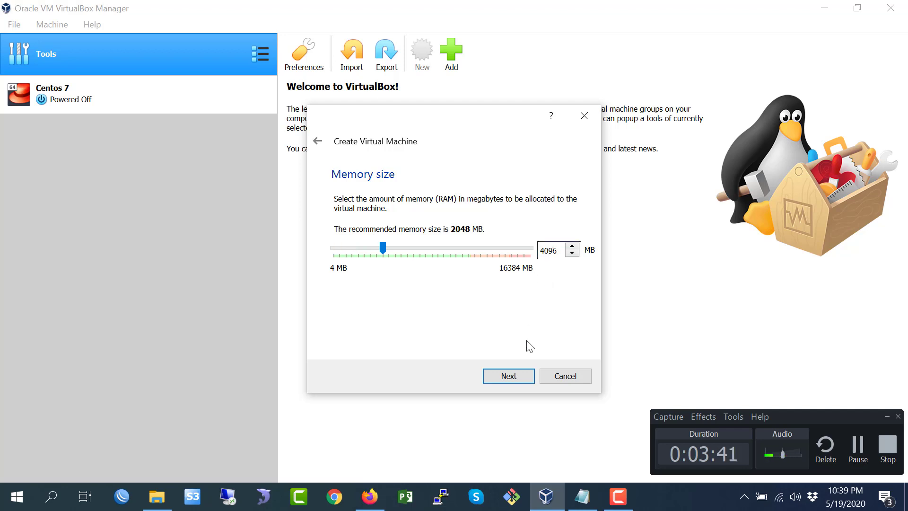
pyautogui.click(514, 378)
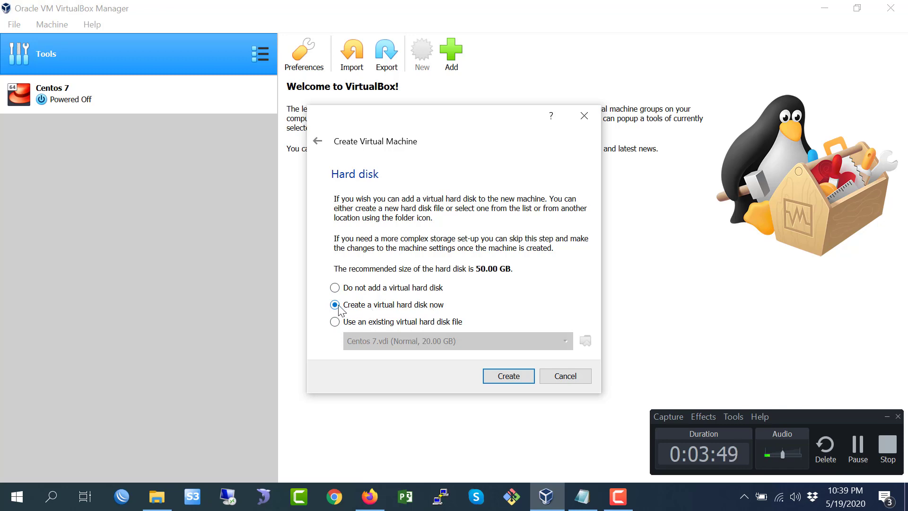
# - Create a new virtual hard disk now, using the VDI file type with dynamically allocated storage
pyautogui.click(506, 377)
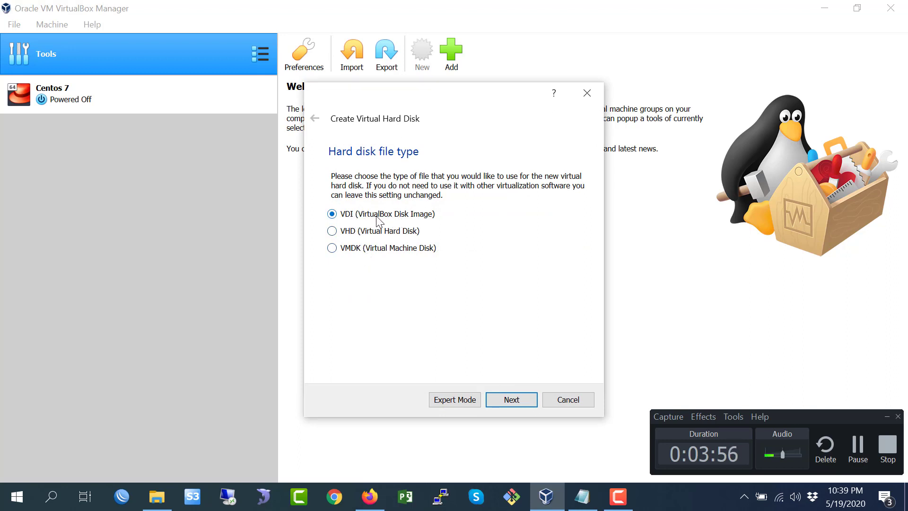
pyautogui.click(512, 400)
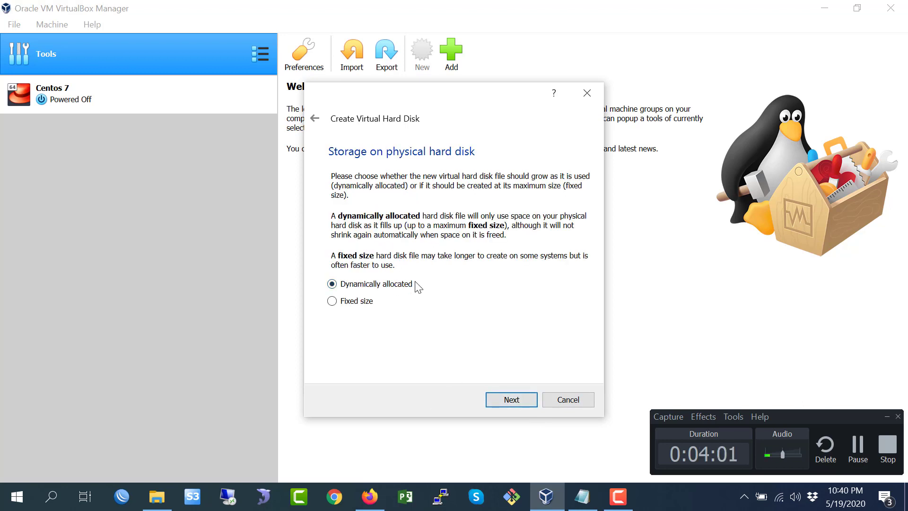
pyautogui.click(511, 400)
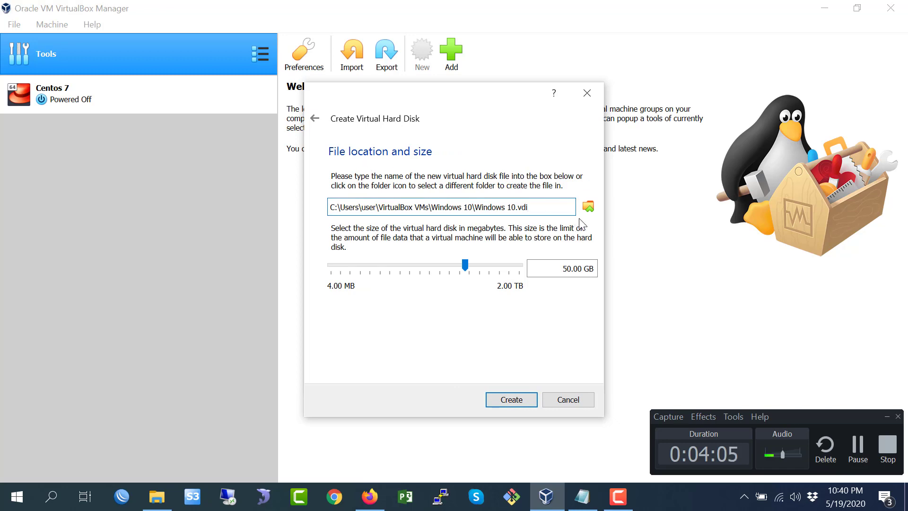
# - Browse for the virtual hard disk file location and open the Virtual Box folder on drive F
pyautogui.click(588, 206)
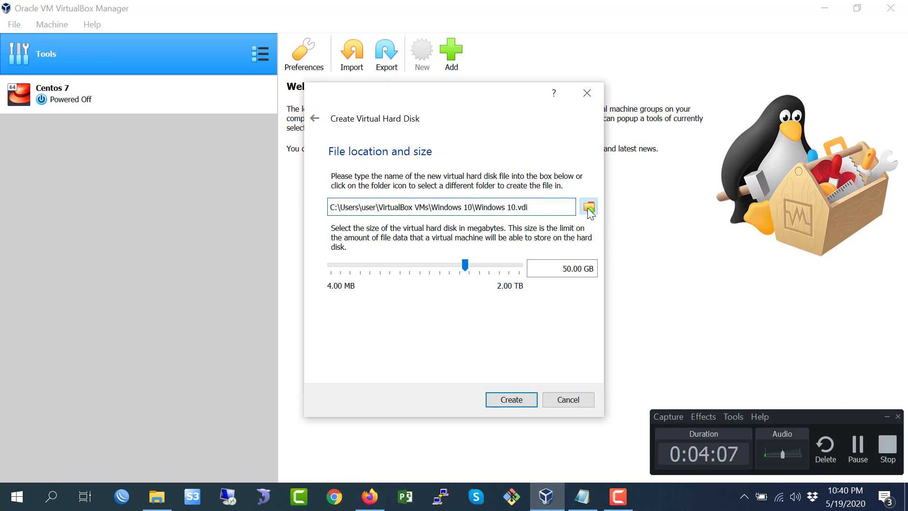
pyautogui.moveTo(404, 179); pyautogui.dragTo(403, 316)
pyautogui.click(367, 244)
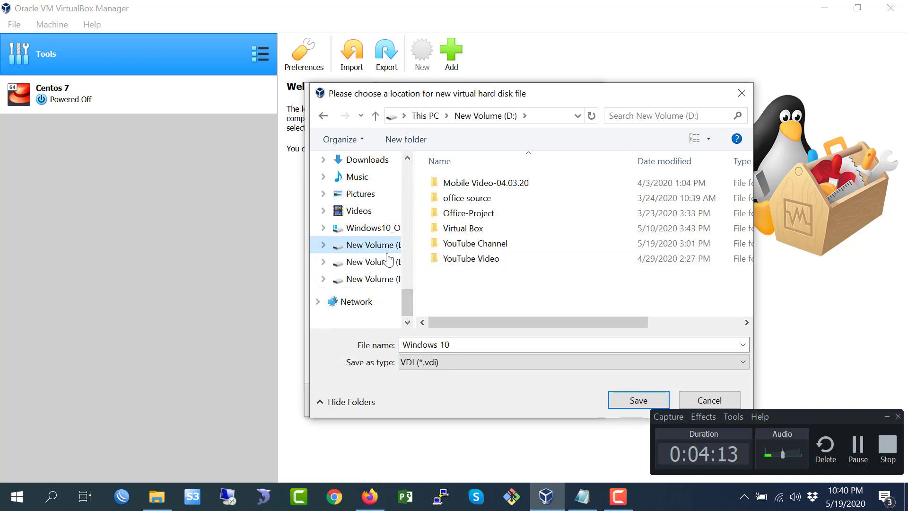
pyautogui.click(376, 265)
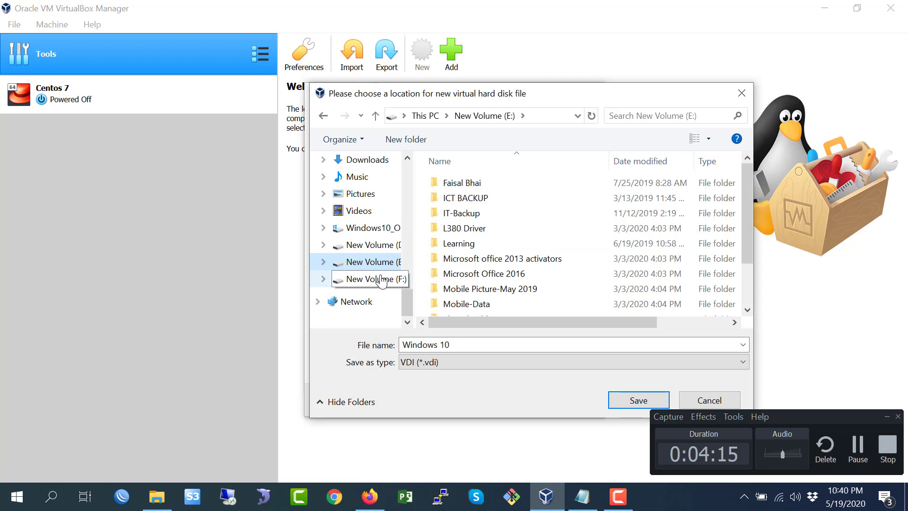
pyautogui.press('Down')
pyautogui.click(375, 267)
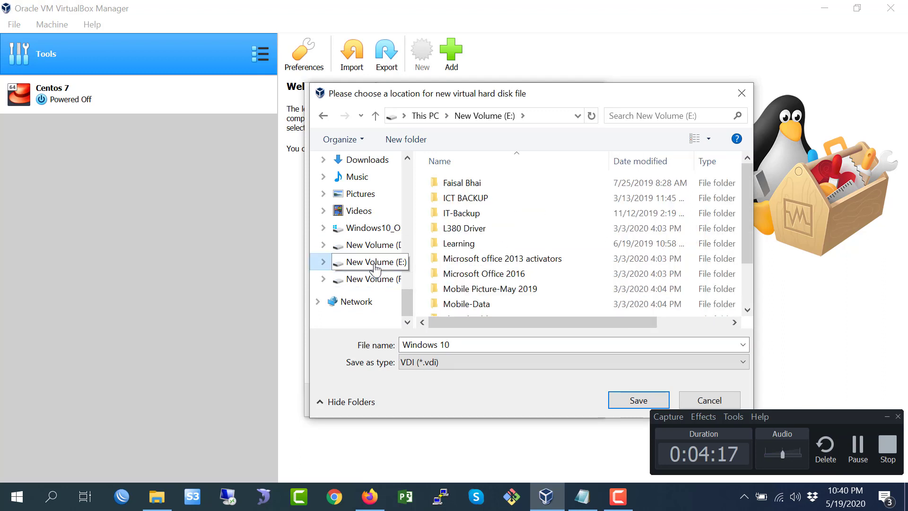
pyautogui.click(373, 278)
pyautogui.scroll(-5, 503, 284)
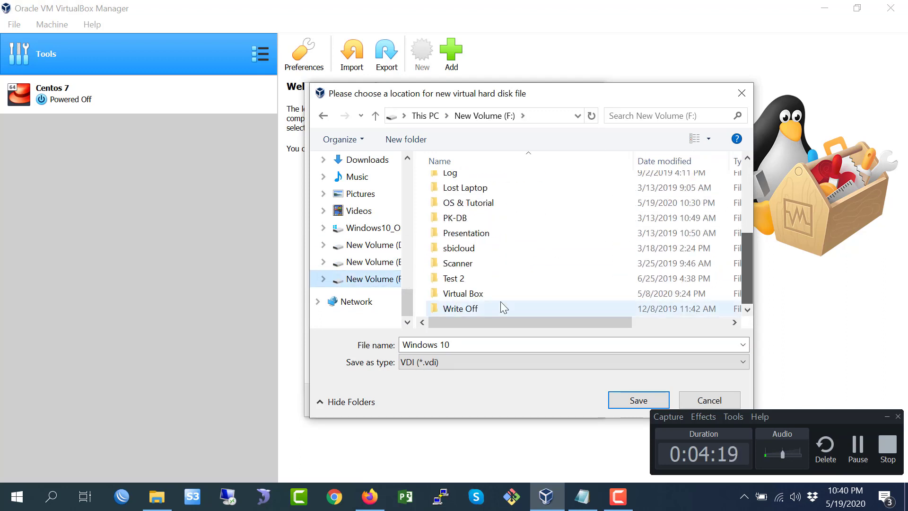
pyautogui.doubleClick(470, 293)
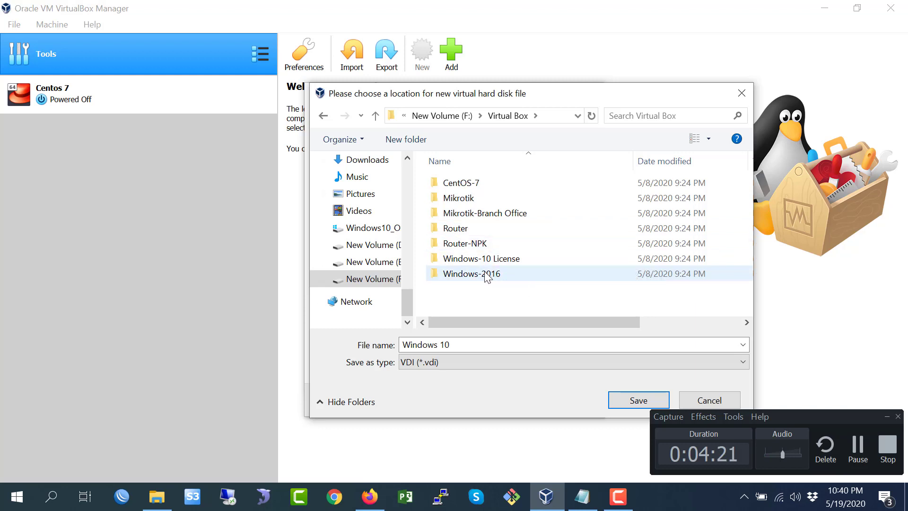
# - Create a new folder named Windows 10 there and save the disk file Windows 10 inside it
pyautogui.click(418, 141)
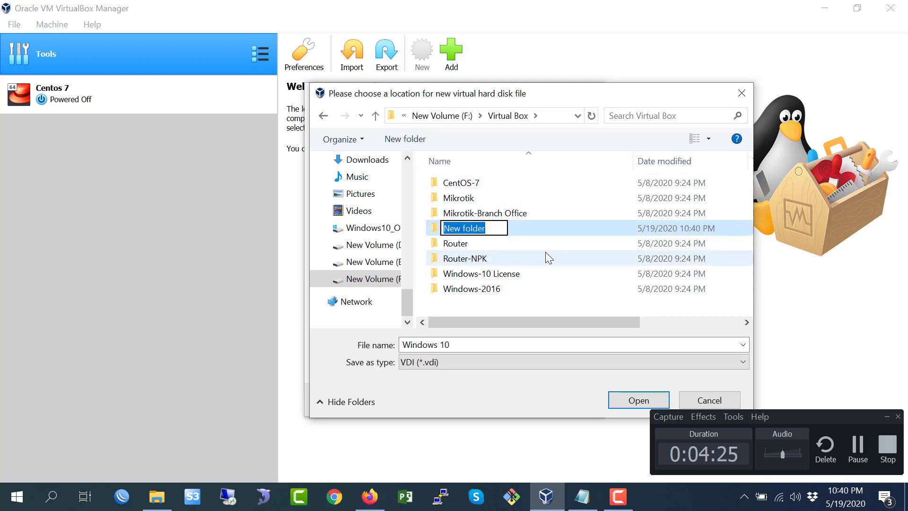
pyautogui.write('Windows 10')
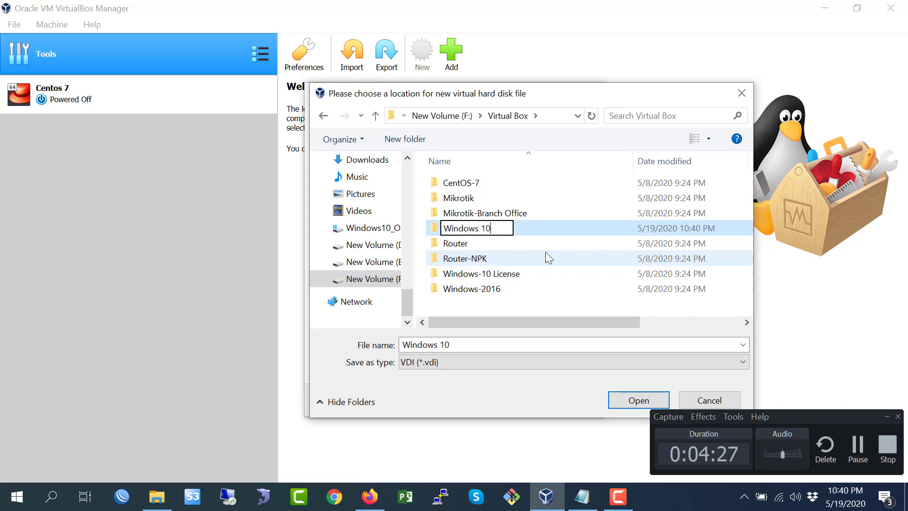
pyautogui.press('Return')
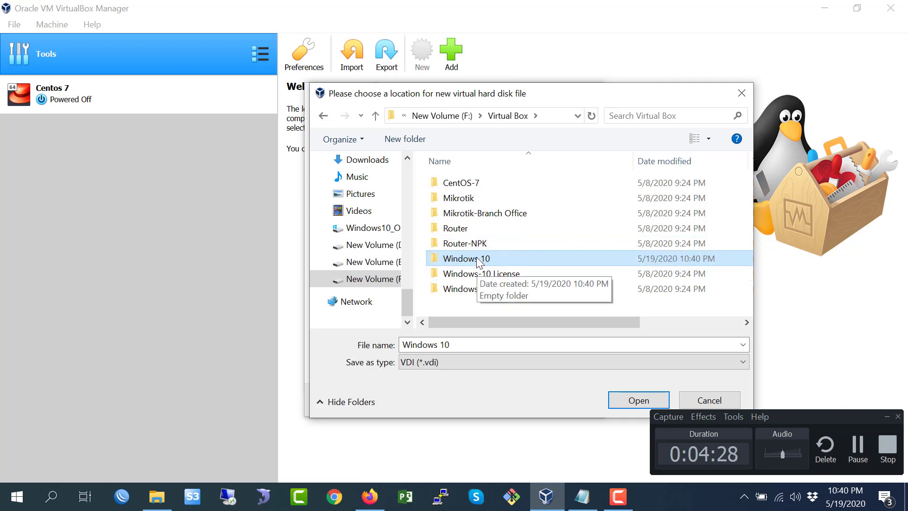
pyautogui.doubleClick(503, 259)
pyautogui.click(639, 400)
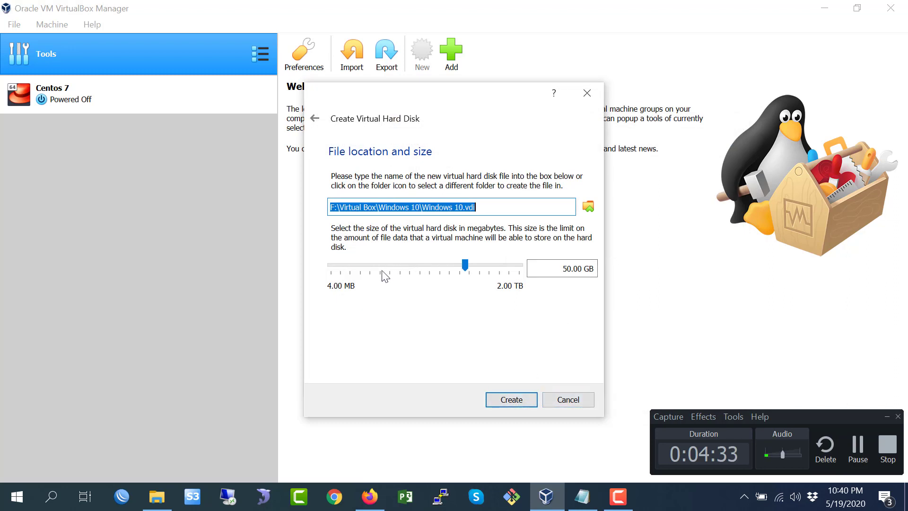
# - Set the virtual hard disk size to 30 GB and create the disk
pyautogui.click(568, 268)
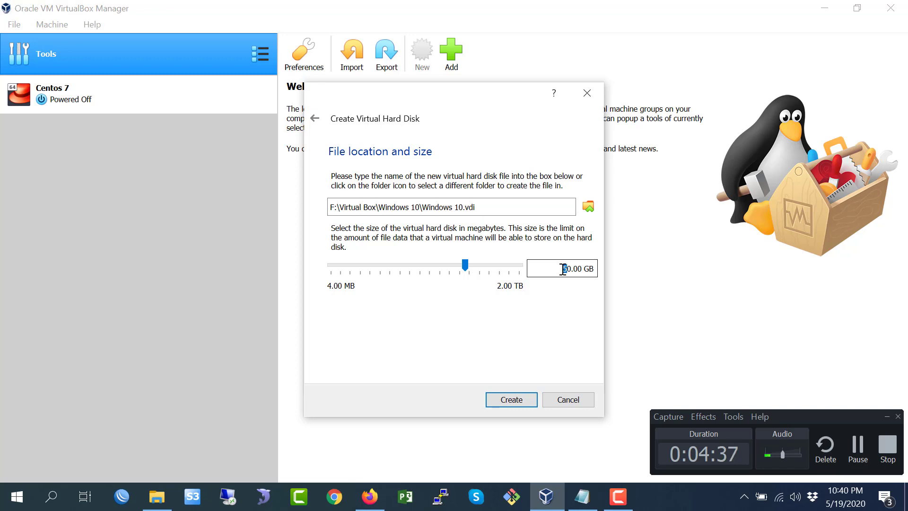
pyautogui.write('3')
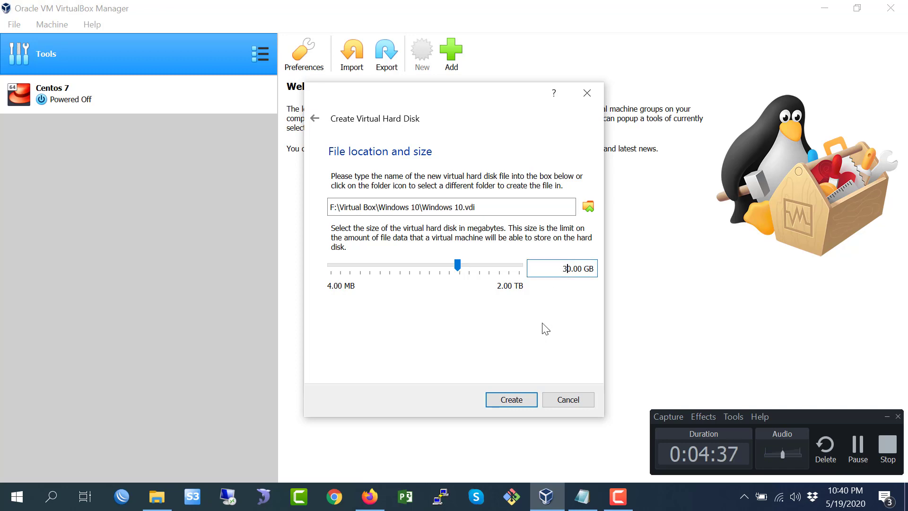
pyautogui.click(511, 400)
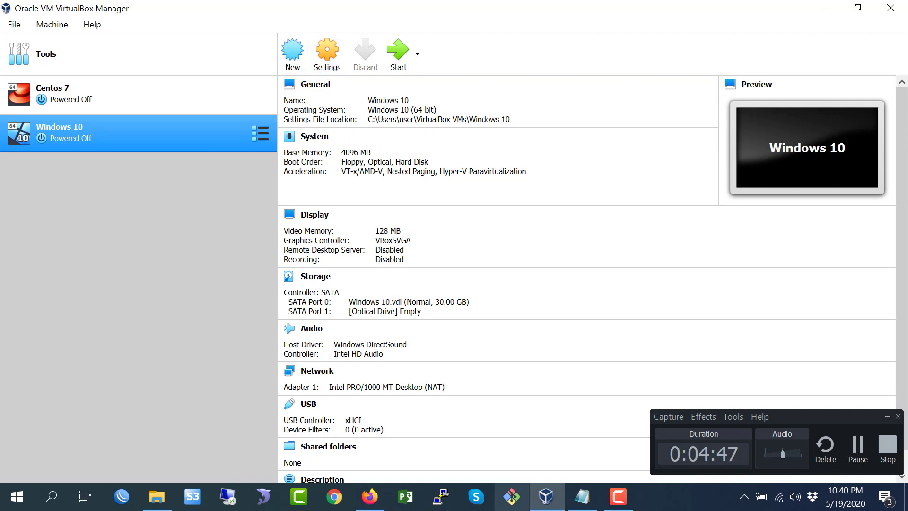
# - Highlight the Change Settings item in the step-by-step notes in Notepad
pyautogui.click(582, 496)
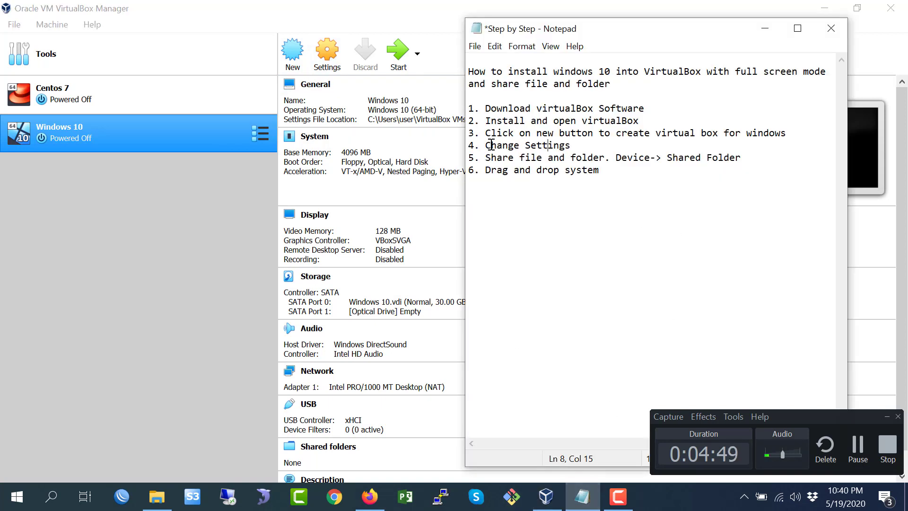
pyautogui.moveTo(490, 145); pyautogui.dragTo(565, 145)
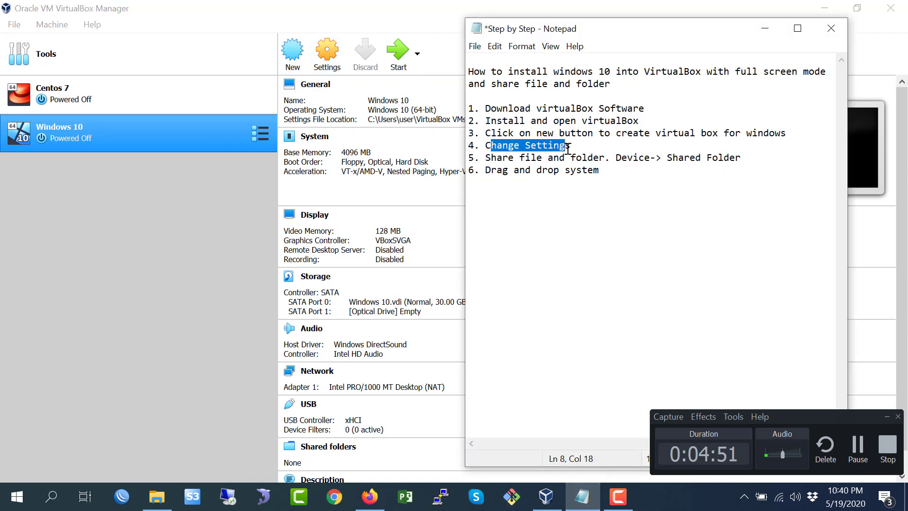
pyautogui.click(564, 150)
# - Open the Windows 10 machine's settings and review the General section's Advanced, Description and Disk Encryption pages
pyautogui.click(181, 228)
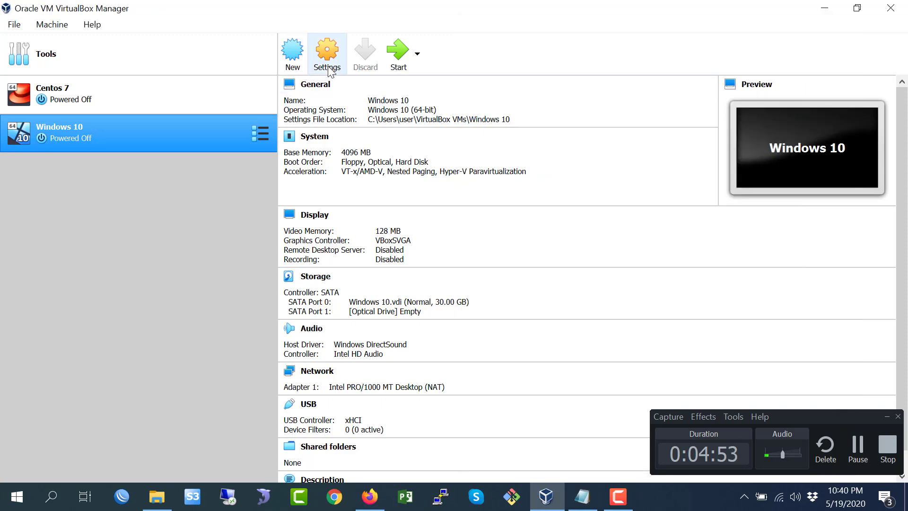
pyautogui.click(327, 67)
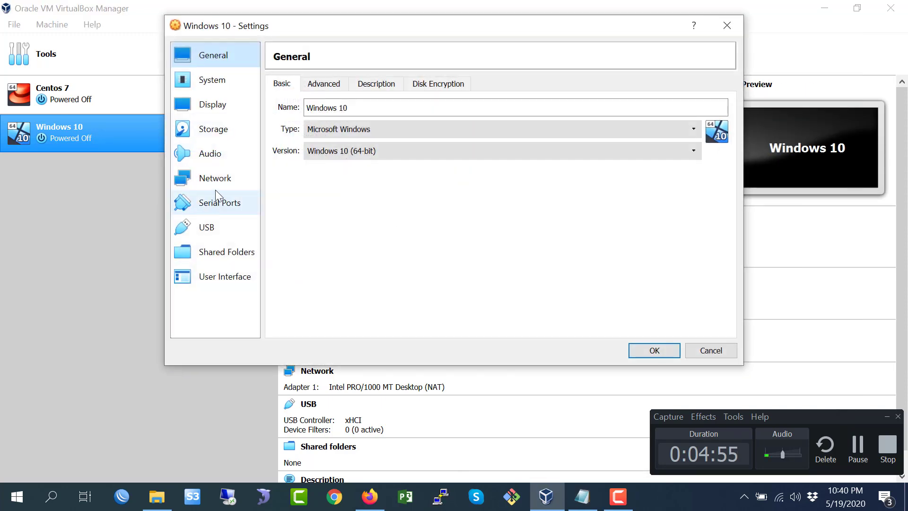
pyautogui.click(331, 85)
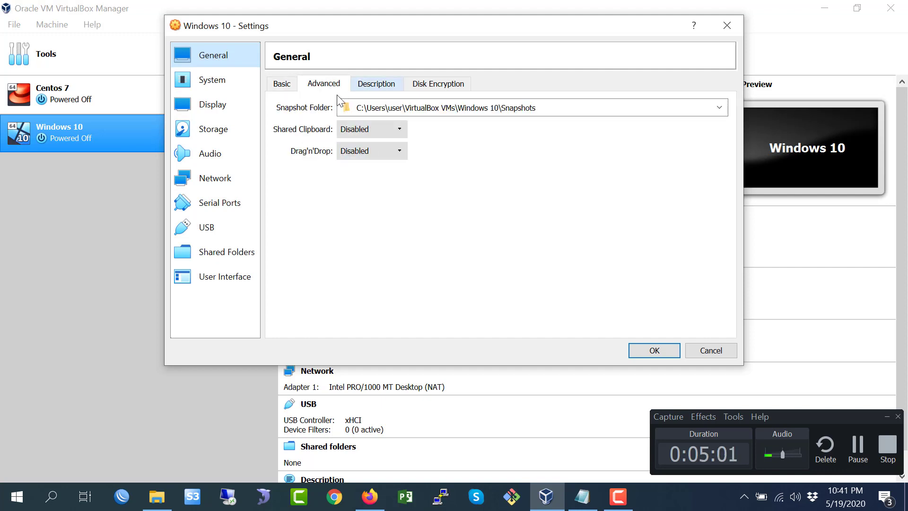
pyautogui.click(379, 86)
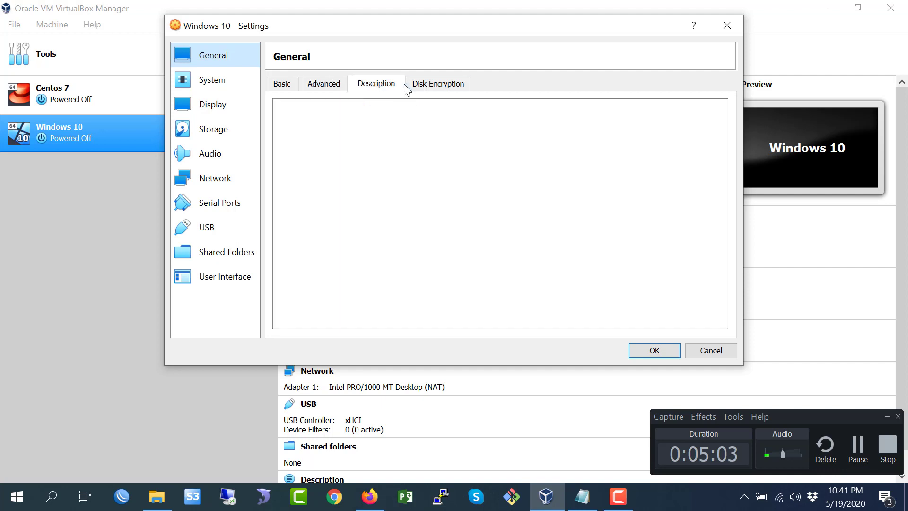
pyautogui.click(420, 84)
# - In System settings, disable Floppy and enable Network in the boot order
pyautogui.click(210, 81)
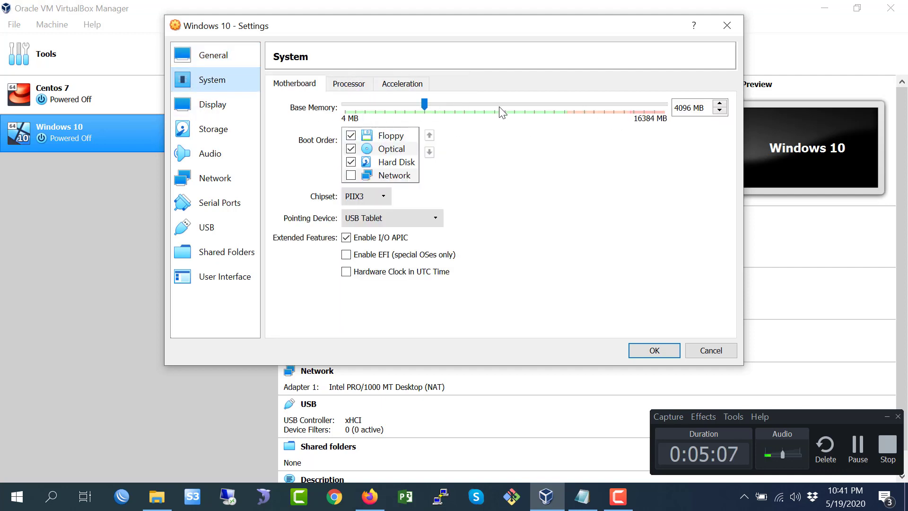
pyautogui.click(350, 136)
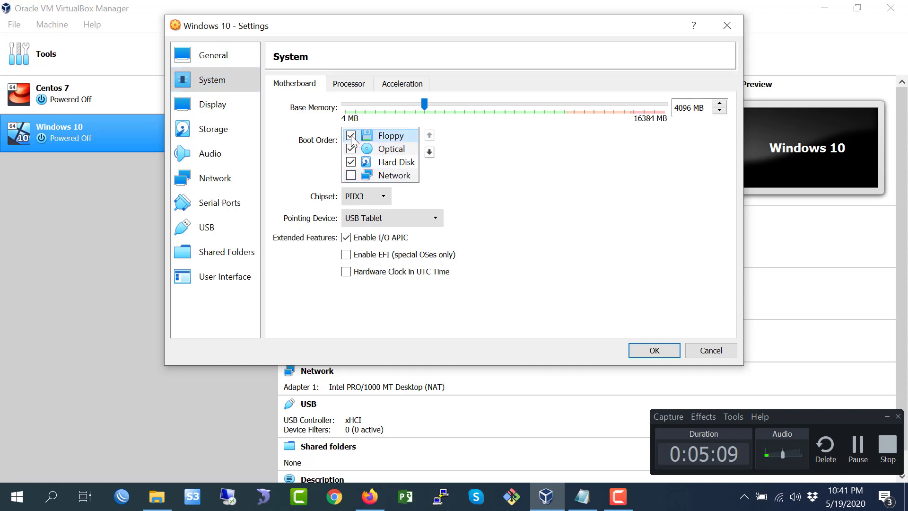
pyautogui.click(350, 175)
# - Move Floppy to the bottom of the boot order and enable EFI and hardware clock in UTC time
pyautogui.click(429, 152)
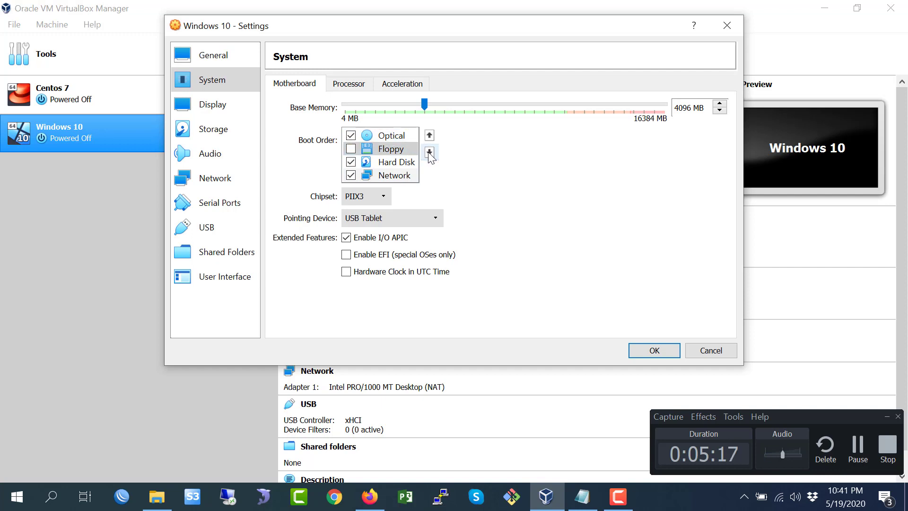
pyautogui.click(429, 153)
pyautogui.click(429, 153)
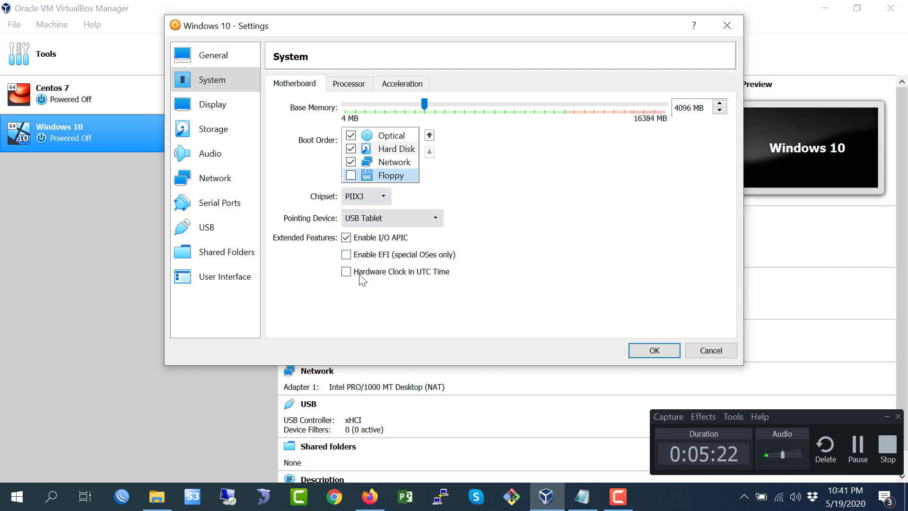
pyautogui.click(346, 255)
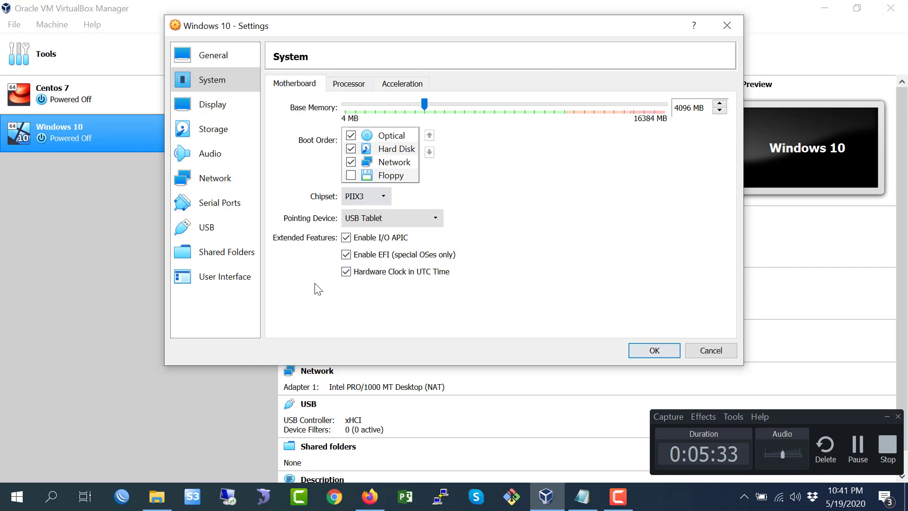
# - In Storage settings, load the Windows 10 ISO image from the OS & Tutorial folder into the empty optical drive
pyautogui.click(219, 113)
pyautogui.click(213, 134)
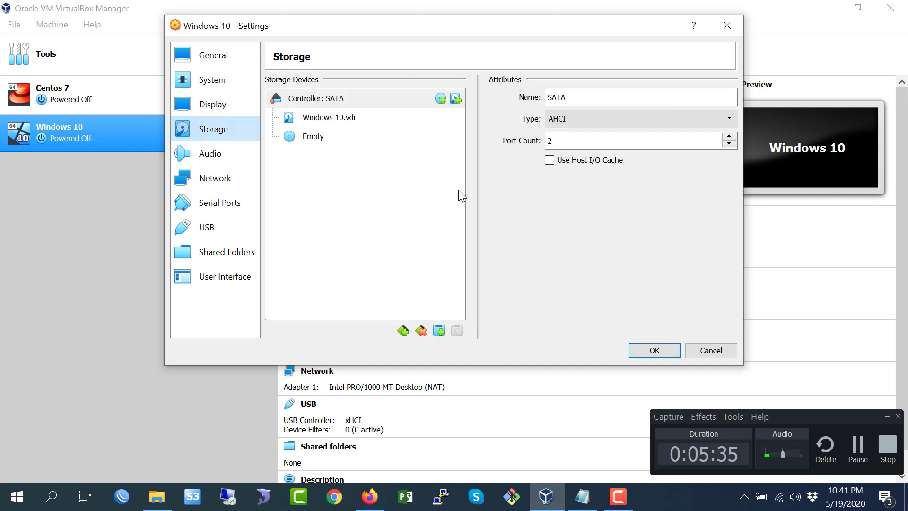
pyautogui.click(314, 137)
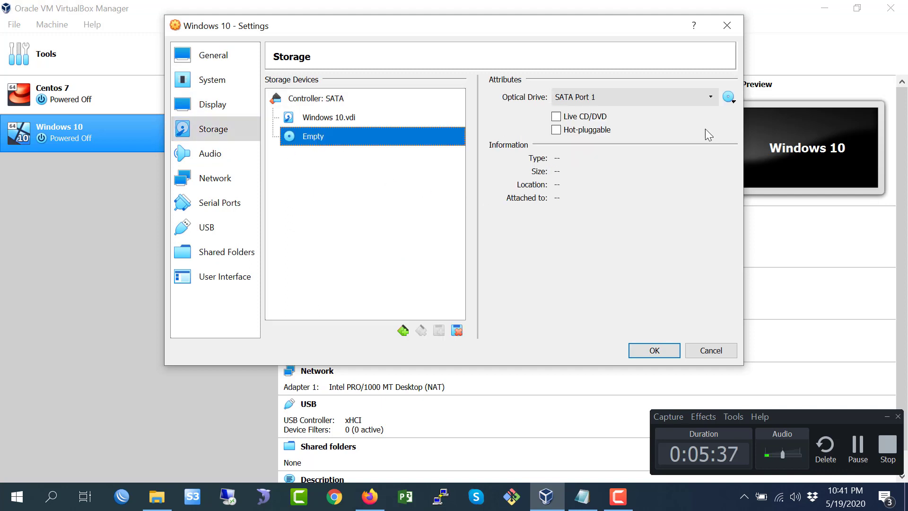
pyautogui.click(729, 97)
pyautogui.click(321, 148)
pyautogui.click(728, 97)
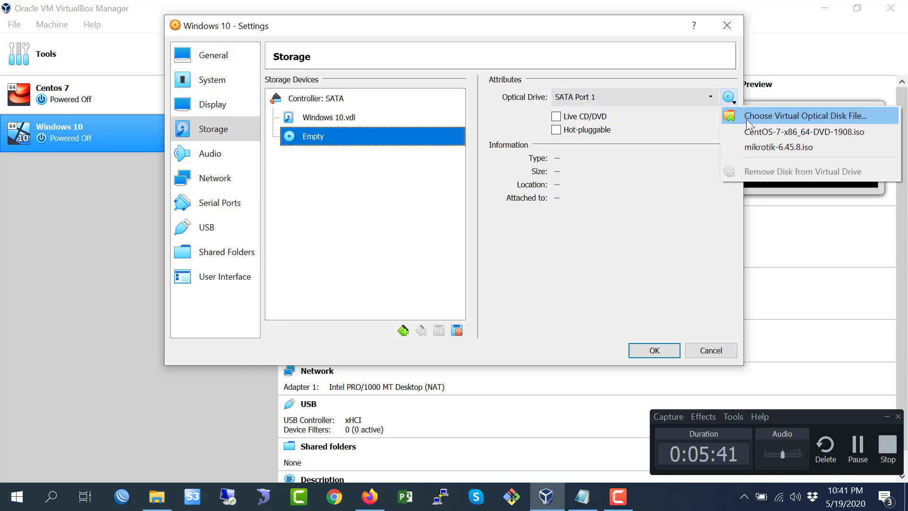
pyautogui.click(763, 118)
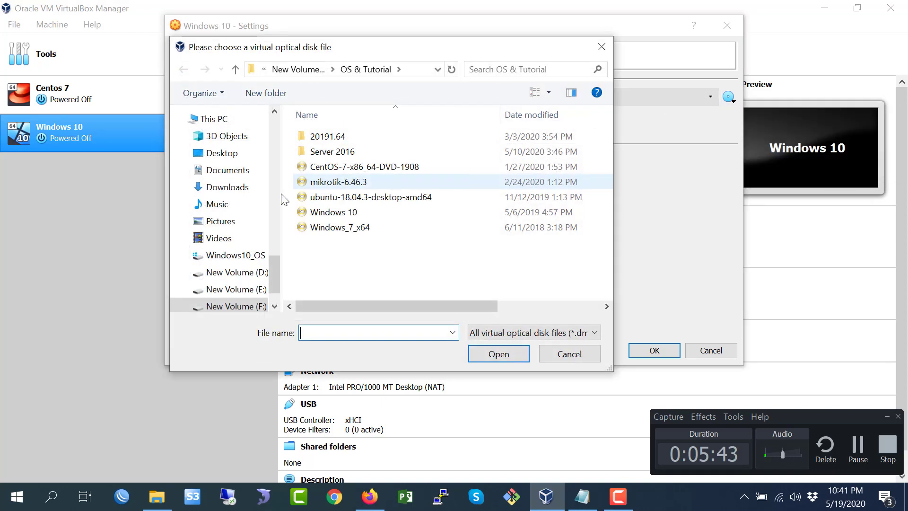
pyautogui.click(338, 214)
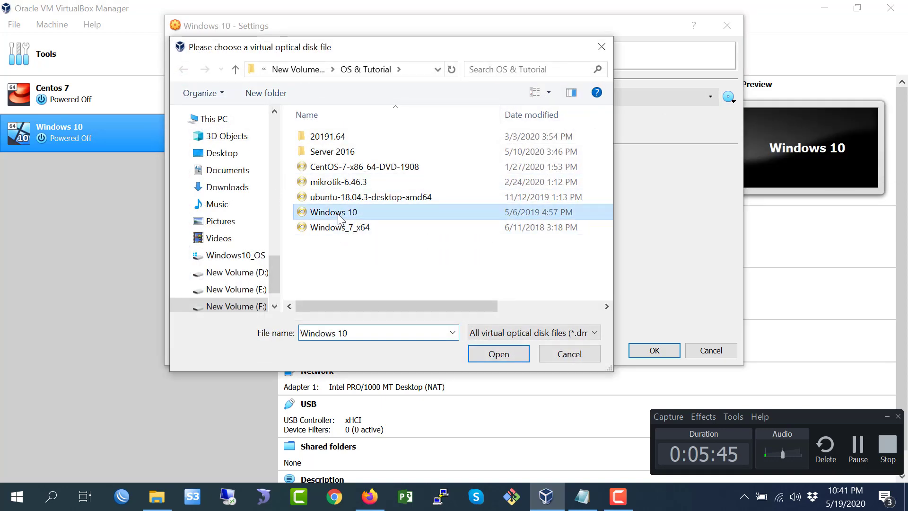
pyautogui.click(495, 358)
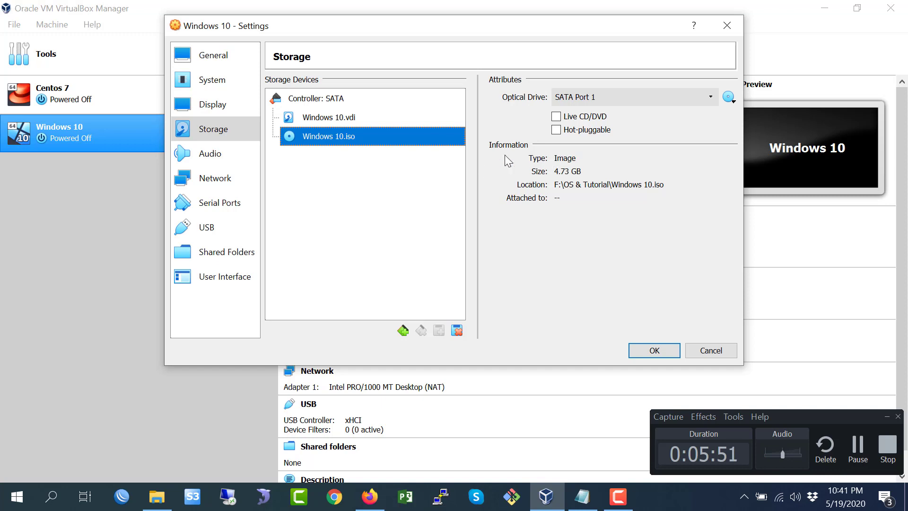
# - Move the Windows 10.vdi hard disk to SATA Port 2 and the Windows 10.iso optical drive to SATA Port 0
pyautogui.click(353, 122)
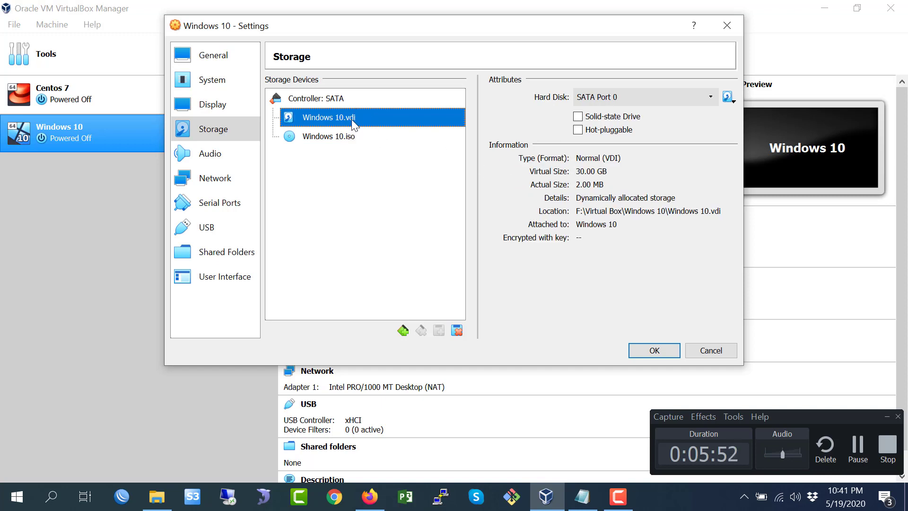
pyautogui.click(710, 100)
pyautogui.click(629, 126)
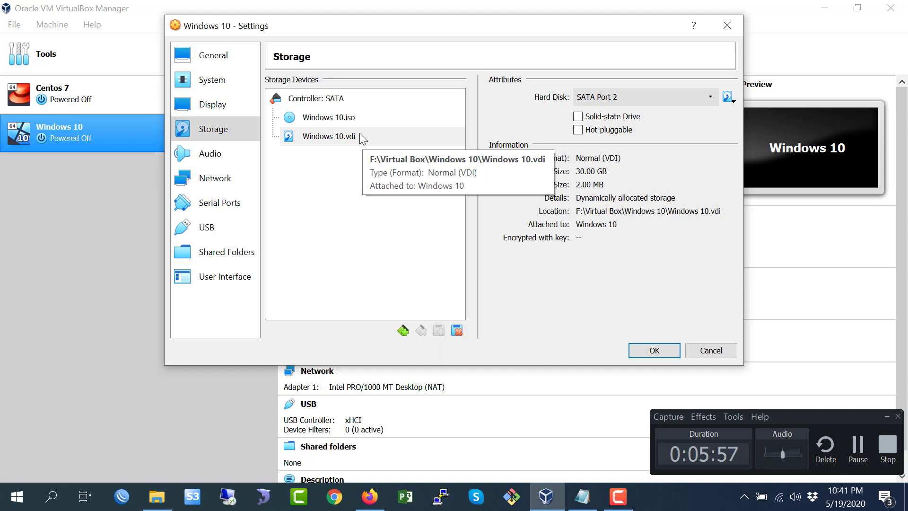
pyautogui.click(357, 120)
pyautogui.click(710, 98)
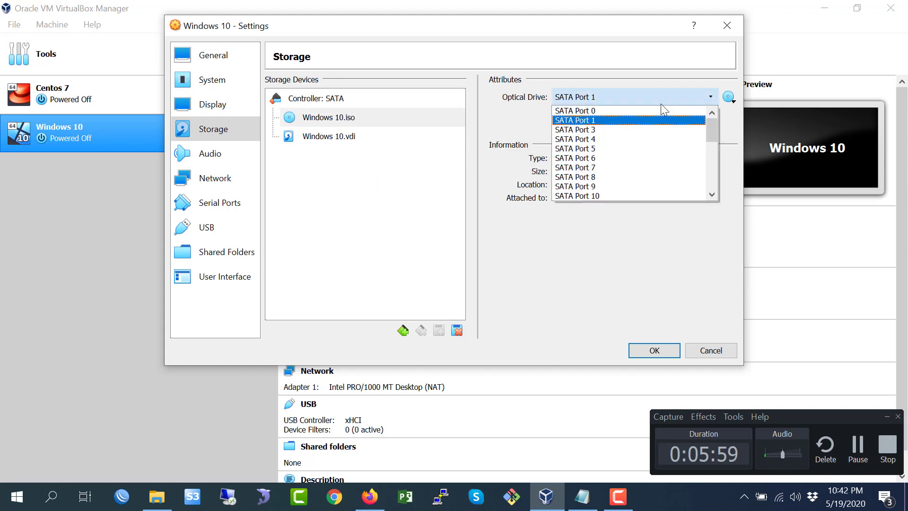
pyautogui.click(604, 111)
pyautogui.click(367, 137)
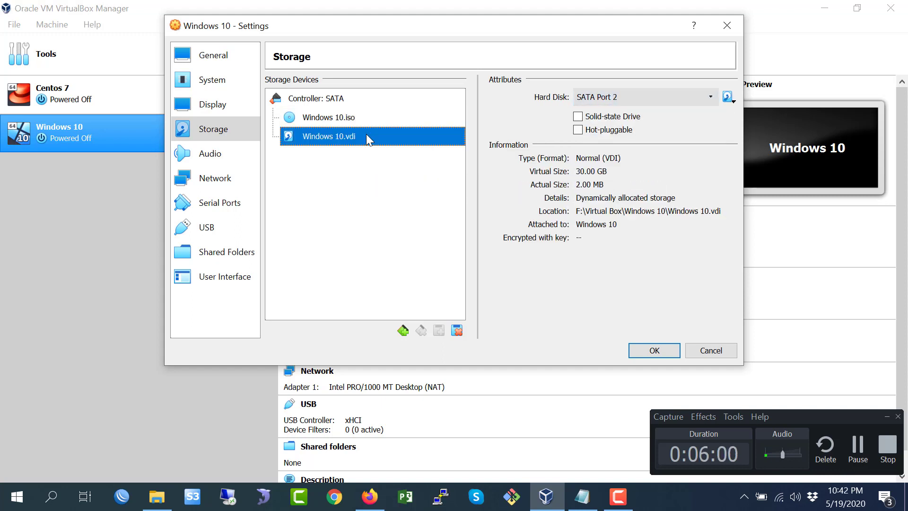
# - Attach the Windows 10.vdi hard disk to SATA Port 1, look through the remaining settings pages and save the settings
pyautogui.click(659, 99)
pyautogui.click(610, 117)
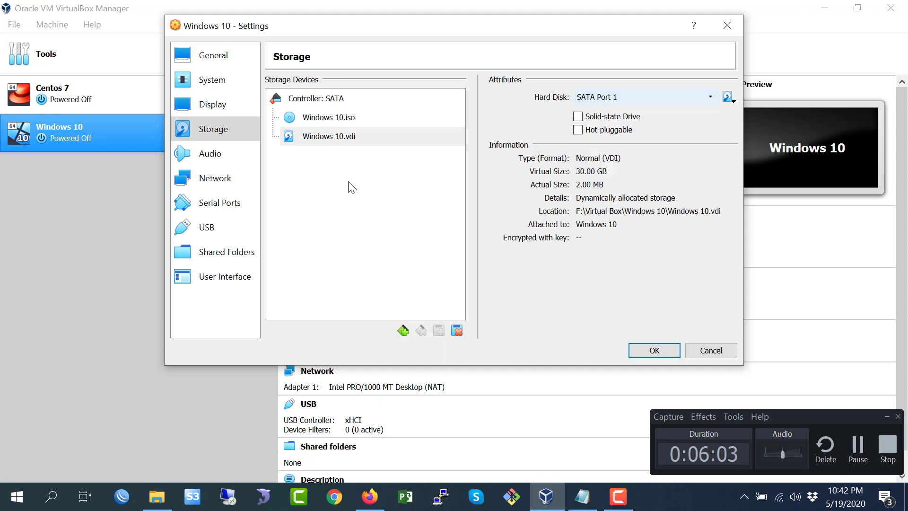
pyautogui.click(216, 155)
pyautogui.click(221, 184)
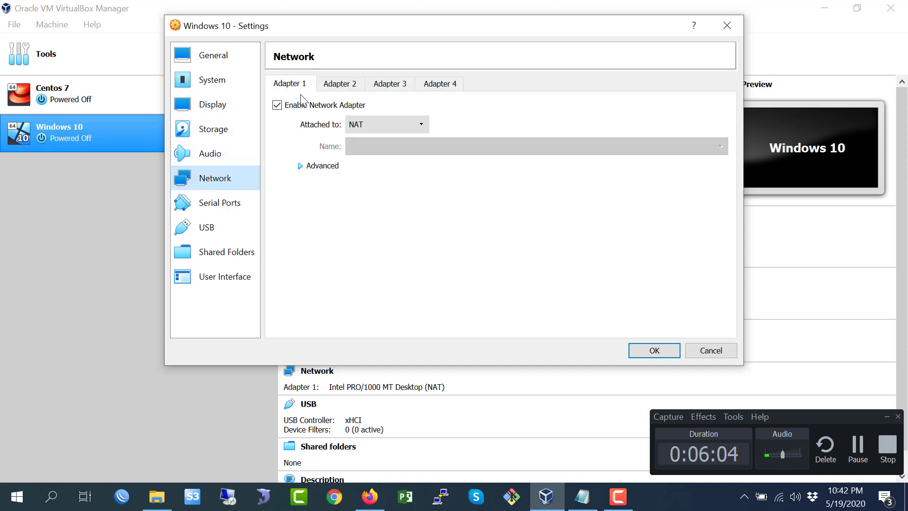
pyautogui.click(210, 204)
pyautogui.click(225, 224)
pyautogui.click(228, 253)
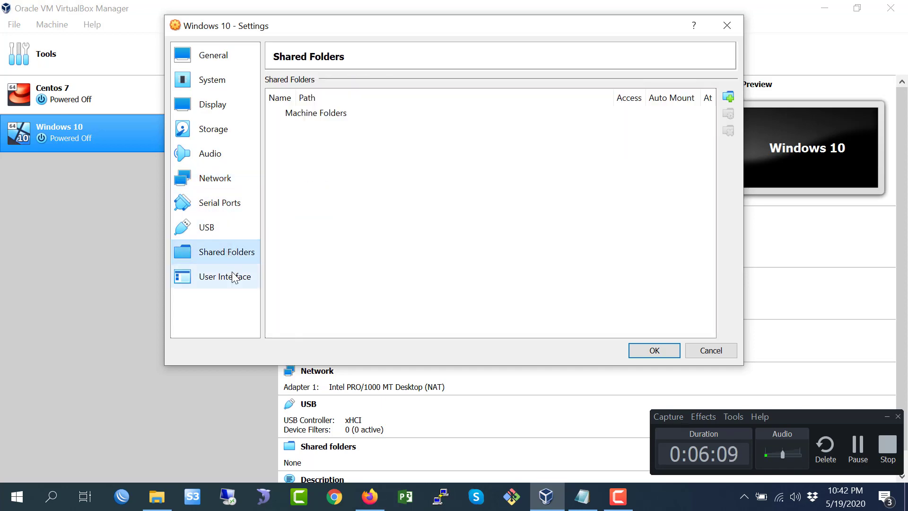
pyautogui.click(653, 351)
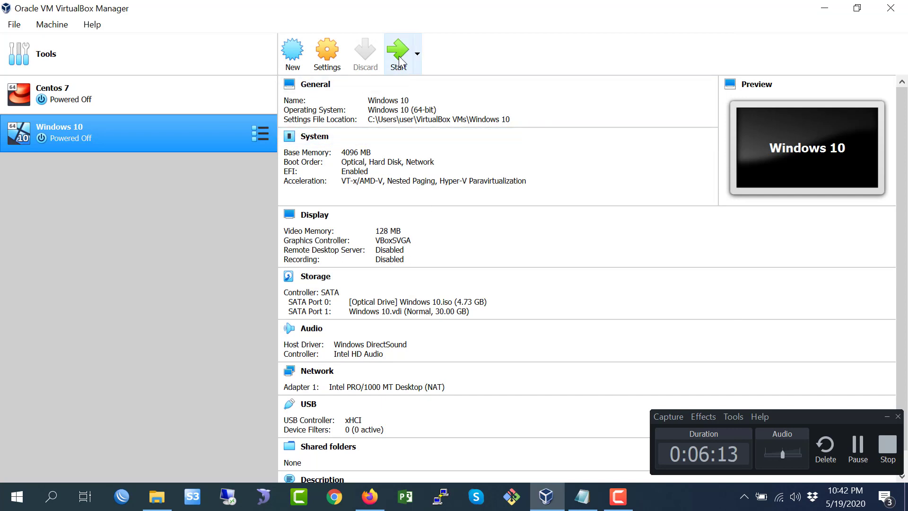
# - In the Notepad step list, add a new line '5. Click on Start then install windows' after 'Change Settings'
pyautogui.click(582, 496)
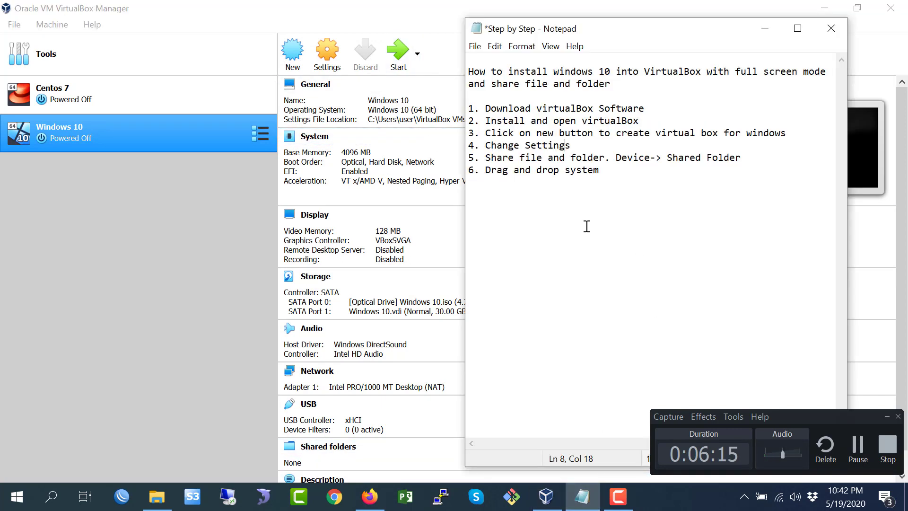
pyautogui.click(583, 146)
pyautogui.press('Return')
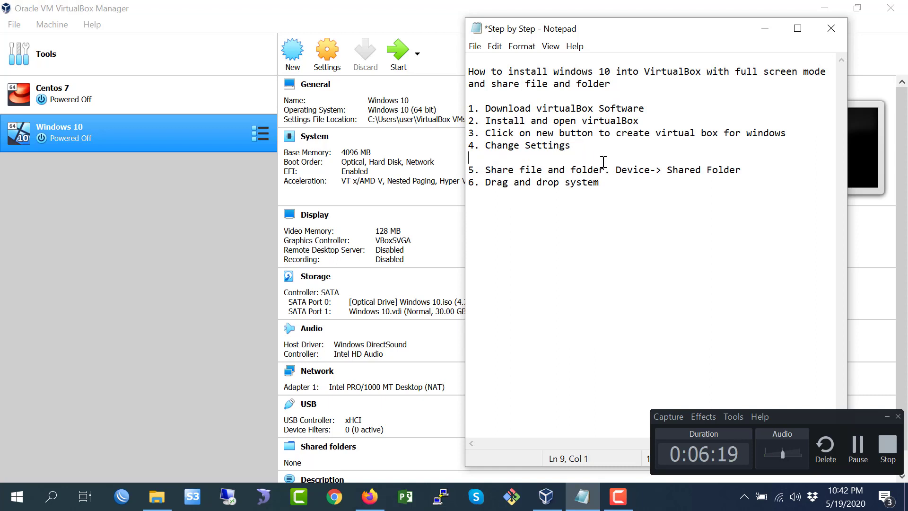
pyautogui.write('5. Click on S')
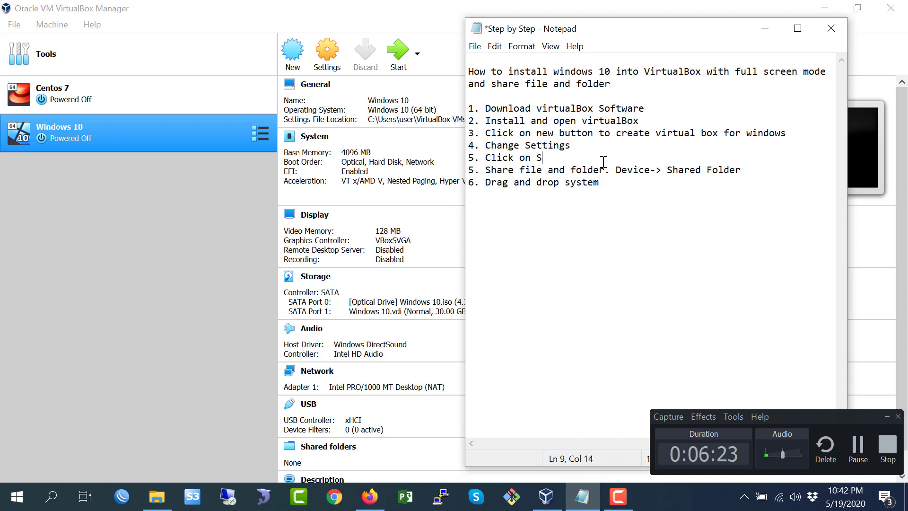
pyautogui.write('tart then instal')
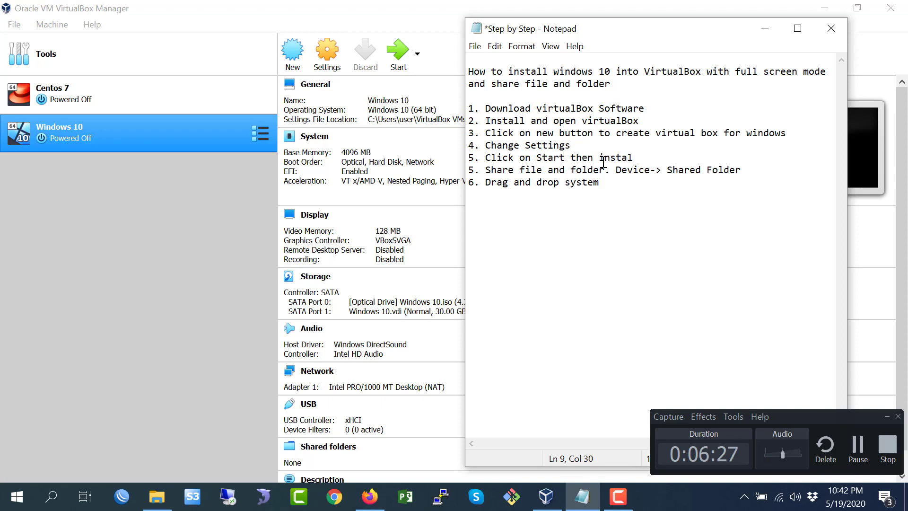
pyautogui.write('l windows')
# - Start the Windows 10 virtual machine and dismiss the two notification banners in its window
pyautogui.click(207, 211)
pyautogui.click(396, 59)
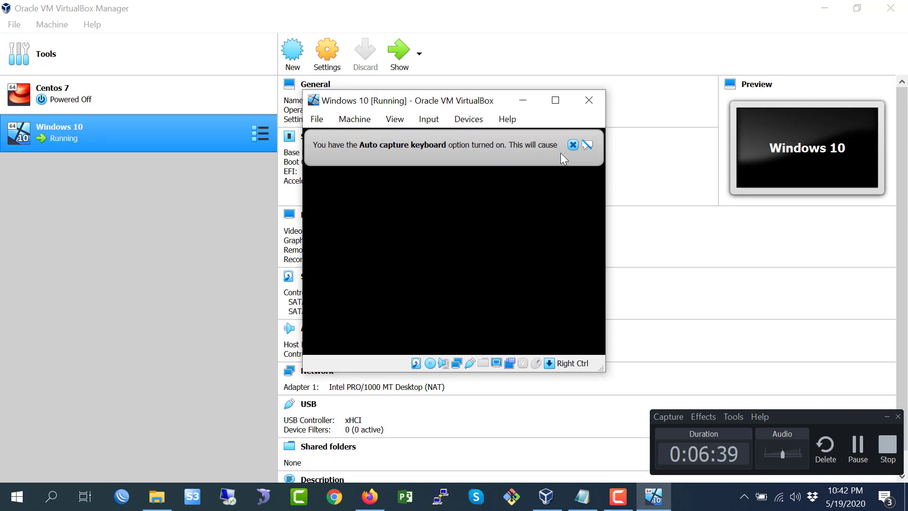
pyautogui.click(755, 128)
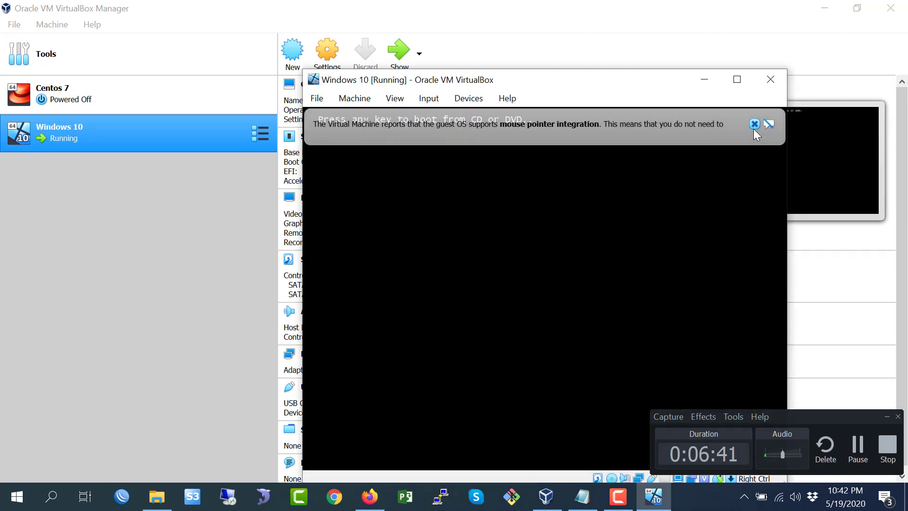
pyautogui.click(754, 125)
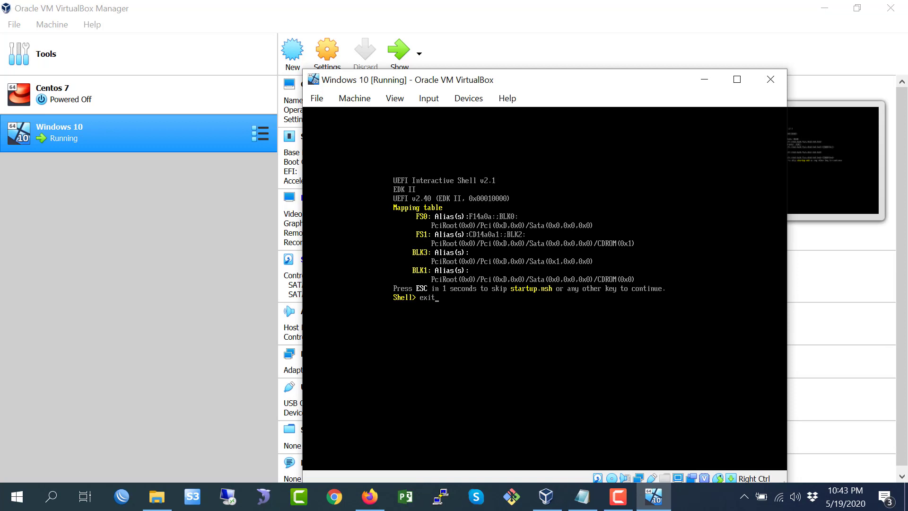
# - Boot the VM from the Windows 10 DVD via the firmware Continue entry, move its window up and dismiss the banner
pyautogui.press('Return')
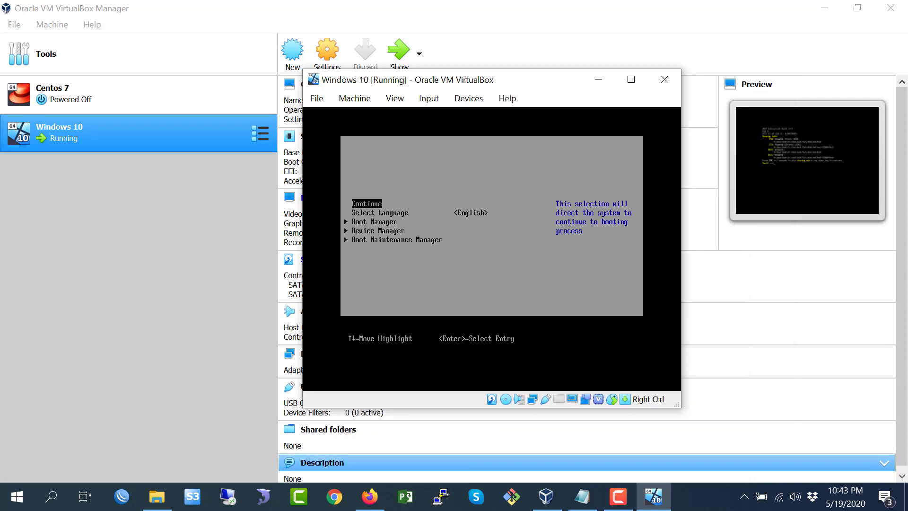
pyautogui.press('Return')
pyautogui.press('Return')
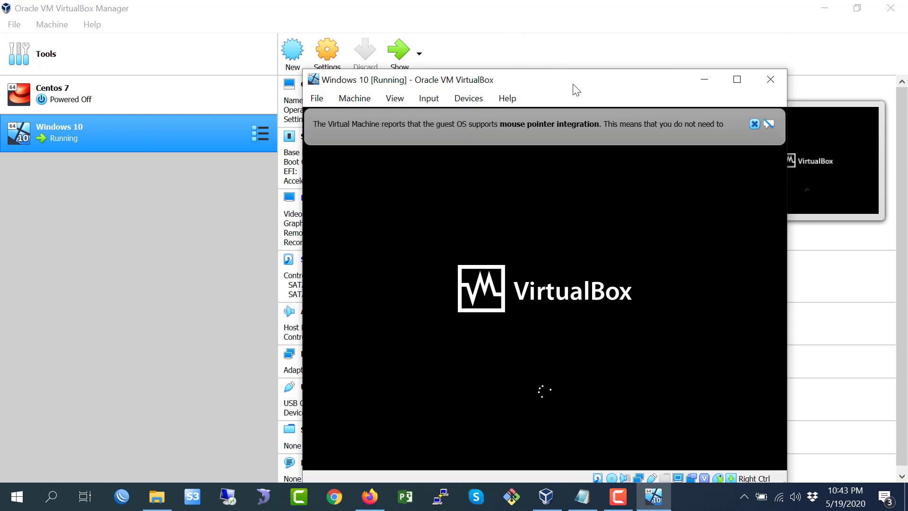
pyautogui.moveTo(575, 90); pyautogui.dragTo(427, 23)
pyautogui.click(606, 57)
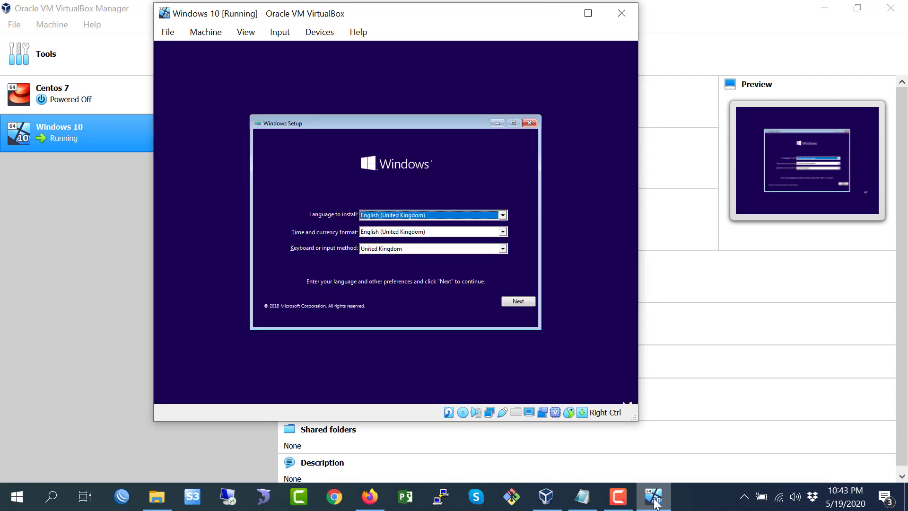
# - Keep English (United Kingdom) as the install language and time format in Windows Setup and continue
pyautogui.click(617, 503)
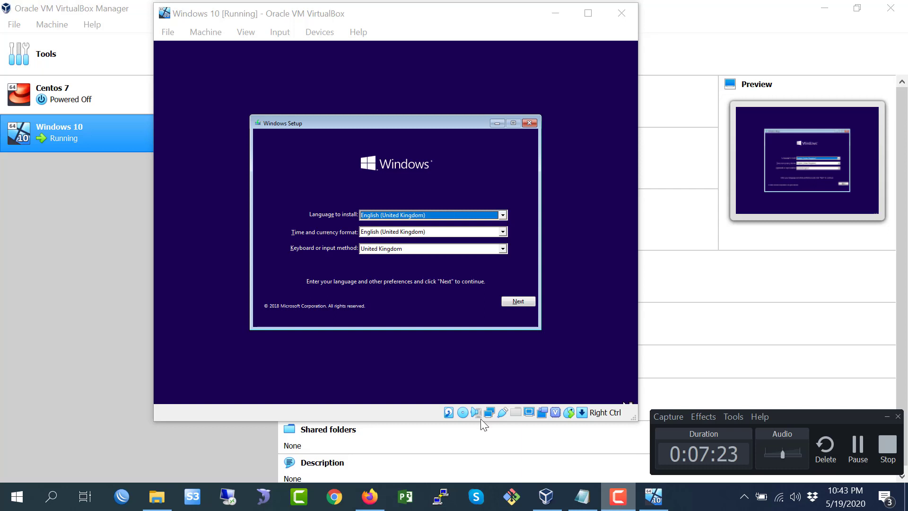
pyautogui.click(398, 154)
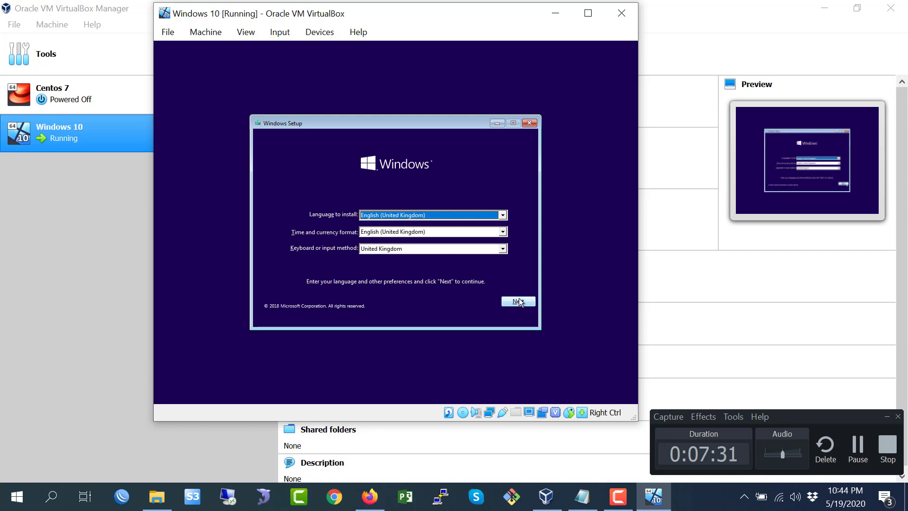
pyautogui.click(426, 215)
pyautogui.click(426, 218)
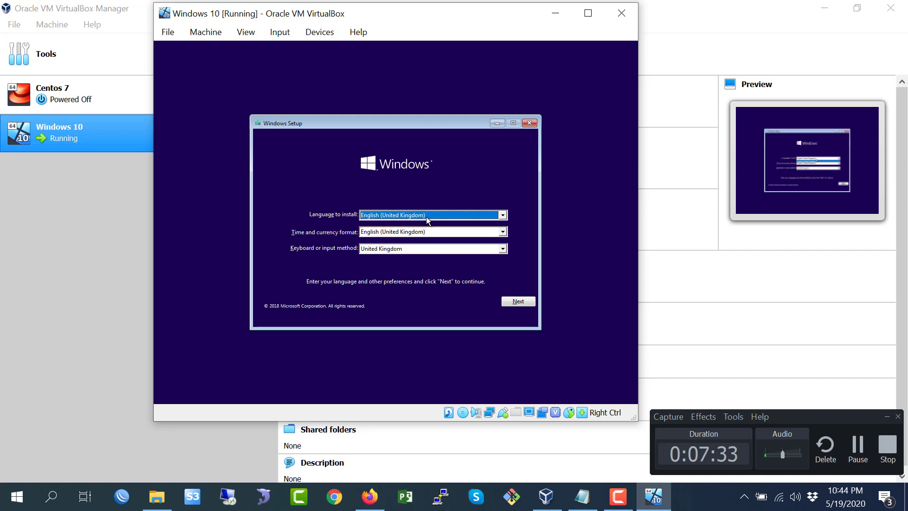
pyautogui.click(422, 232)
pyautogui.click(421, 233)
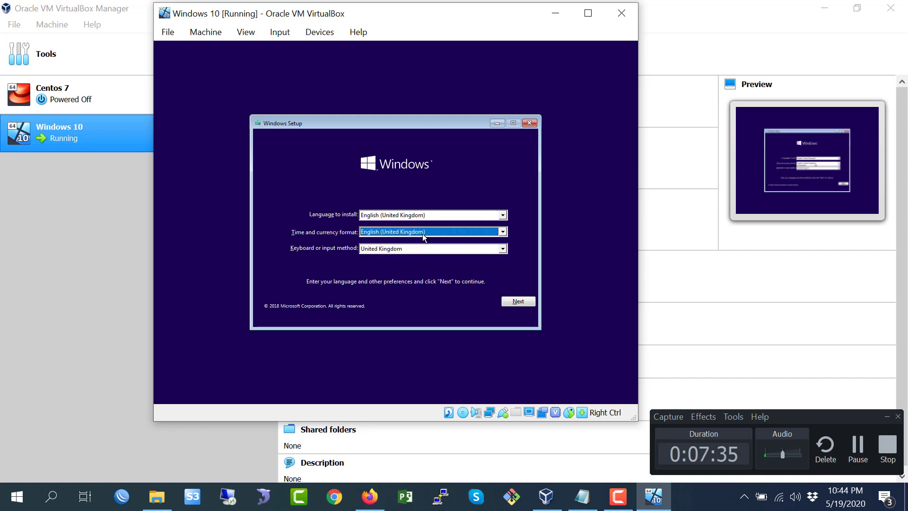
pyautogui.click(518, 302)
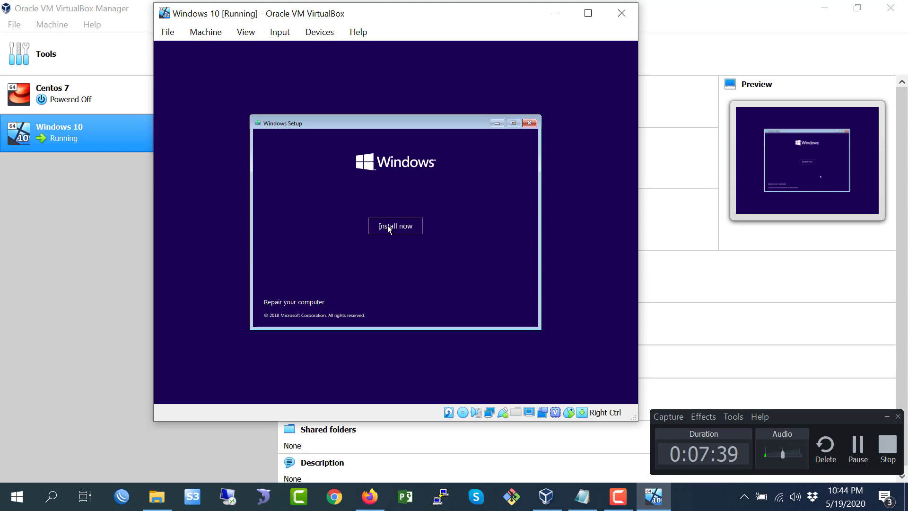
# - Begin the installation with Install now and skip entering a product key
pyautogui.click(384, 226)
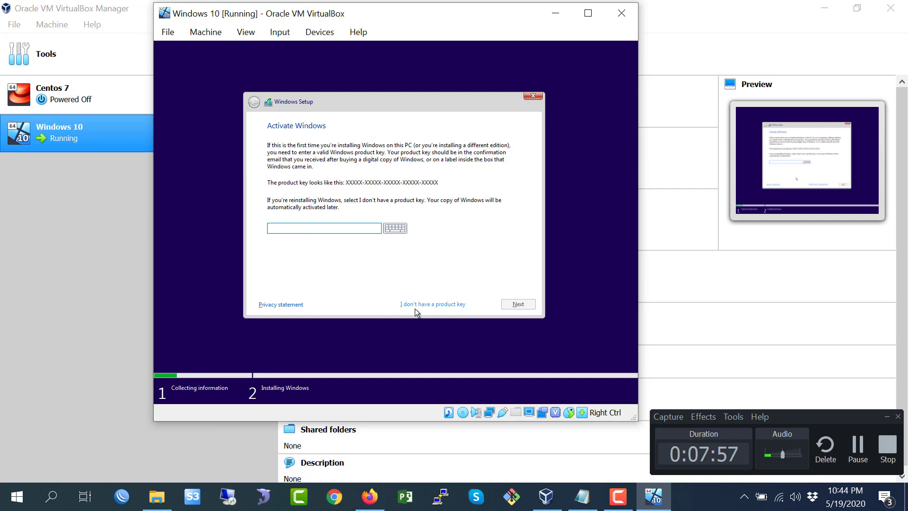
pyautogui.click(428, 305)
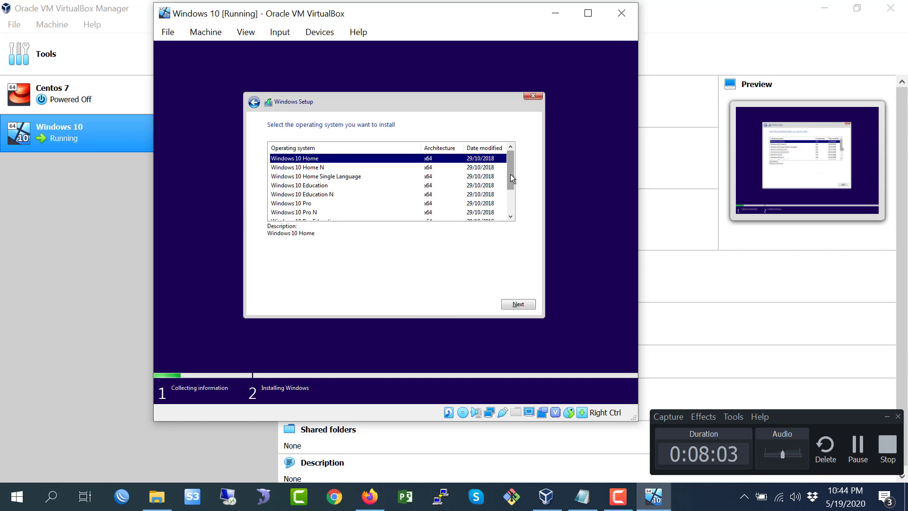
# - Select Windows 10 Pro as the operating system to install and continue
pyautogui.moveTo(510, 175); pyautogui.dragTo(511, 186)
pyautogui.click(297, 186)
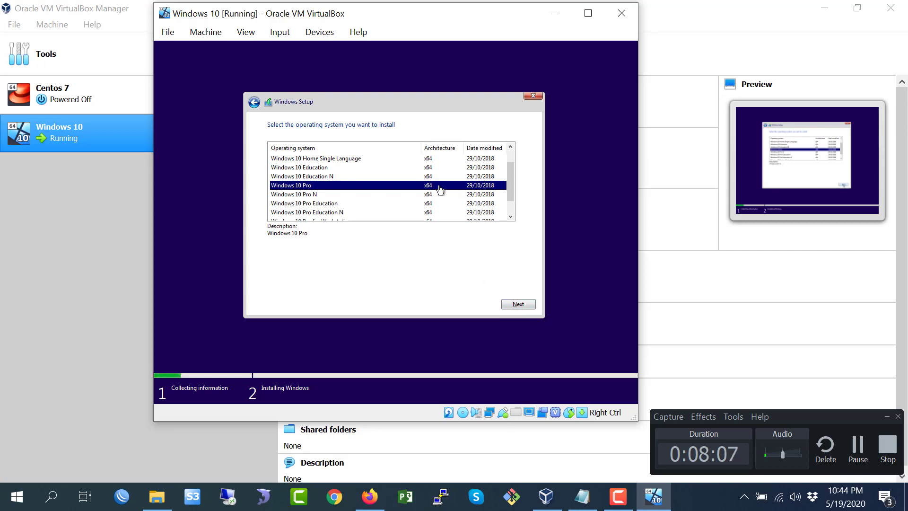
pyautogui.click(521, 306)
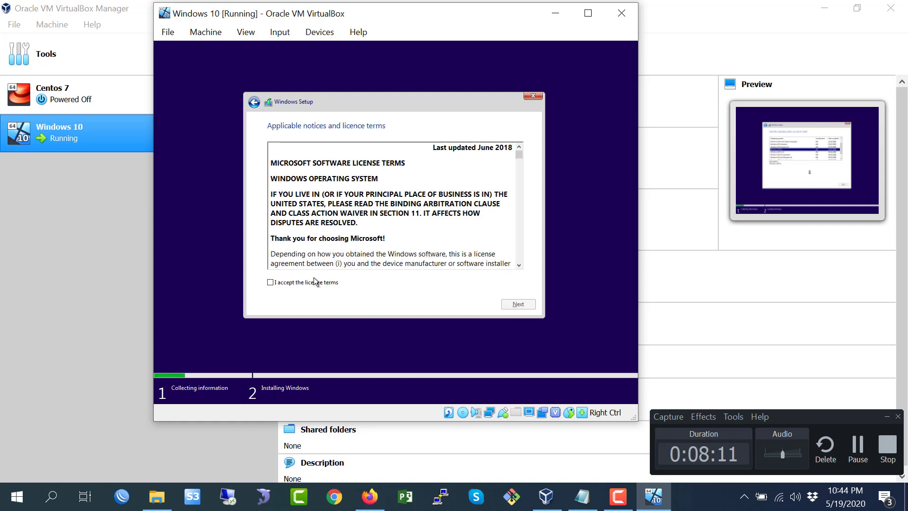
# - Accept the licence terms and choose the Custom: Install Windows only (advanced) installation type
pyautogui.click(305, 285)
pyautogui.click(519, 304)
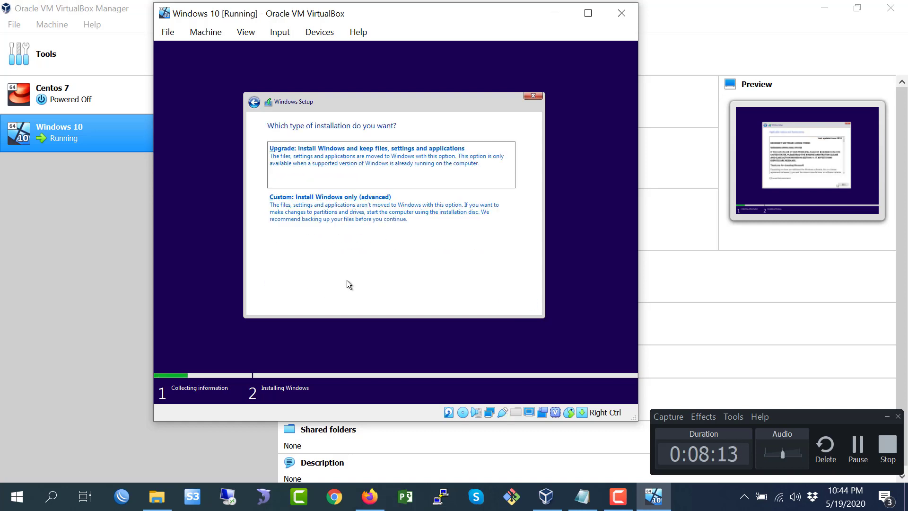
pyautogui.click(305, 209)
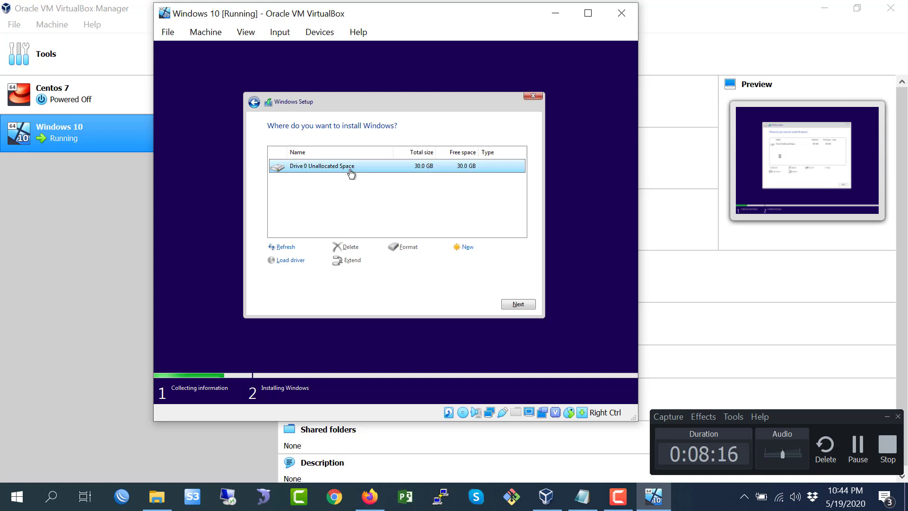
# - Create a new partition from Drive 0's unallocated space, confirm the system partitions and install Windows on Partition 4
pyautogui.click(465, 247)
pyautogui.click(484, 261)
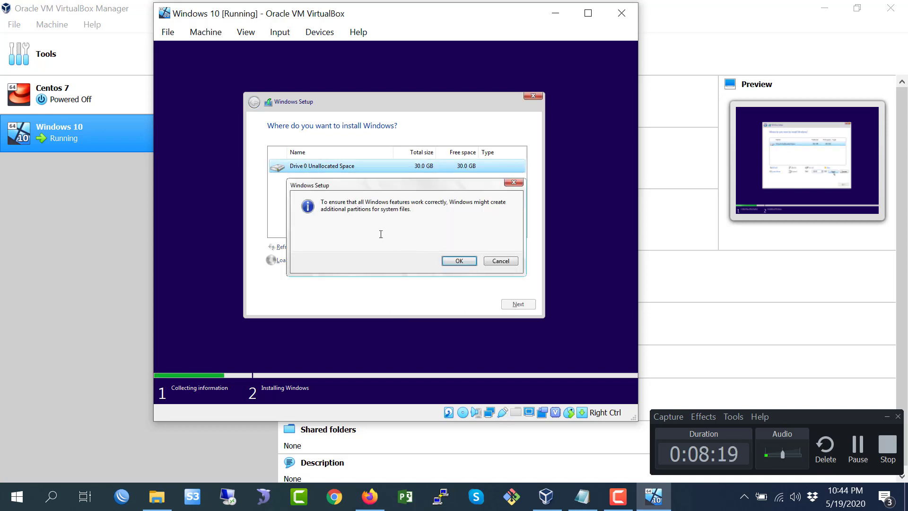
pyautogui.click(473, 261)
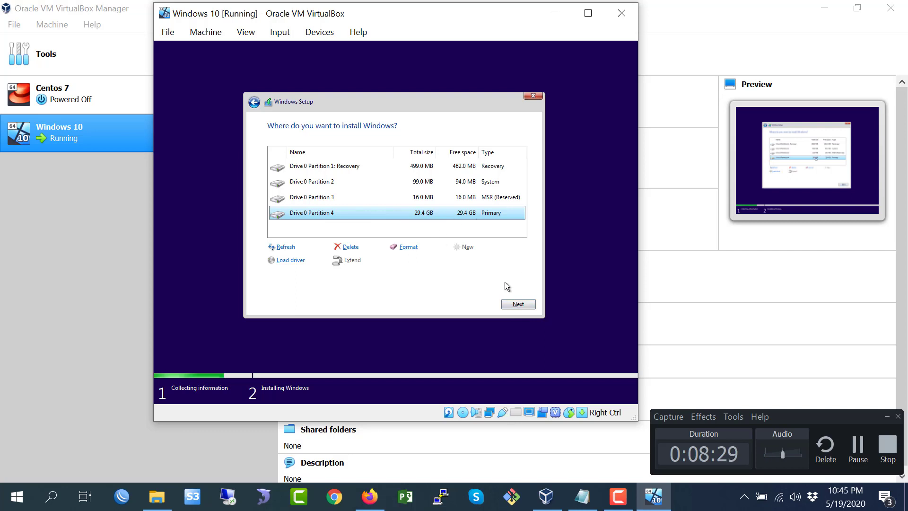
pyautogui.click(517, 305)
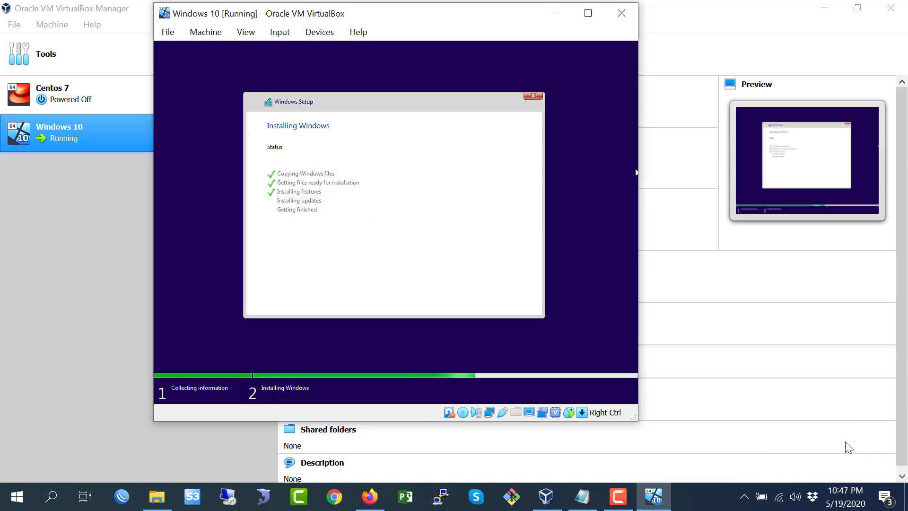
pyautogui.click(618, 496)
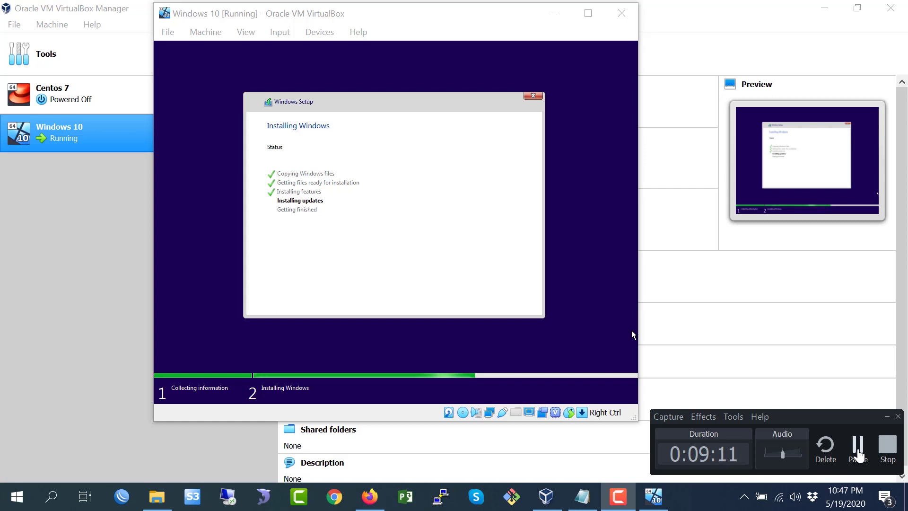
pyautogui.click(858, 453)
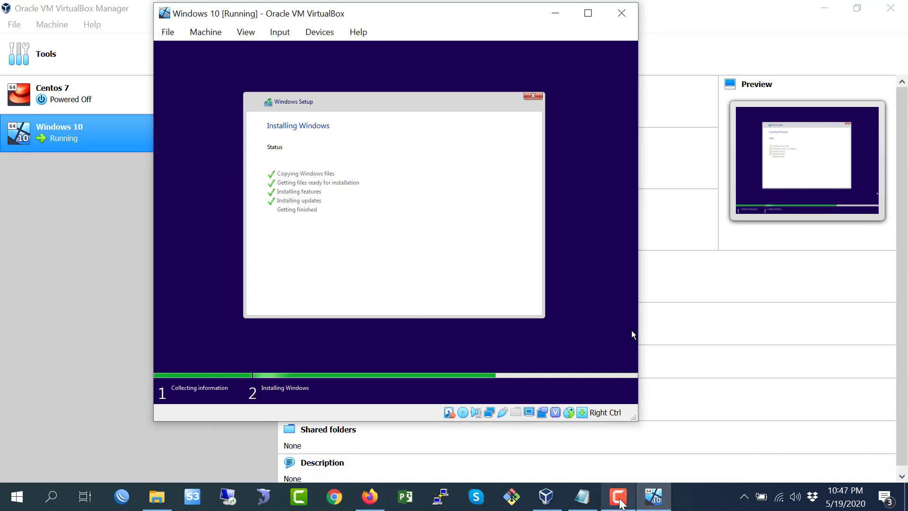
pyautogui.click(619, 497)
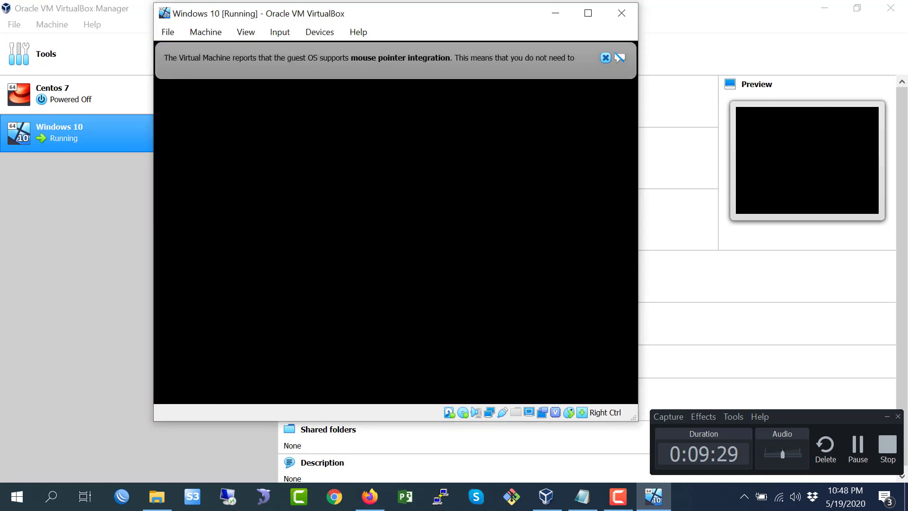
# - Dismiss the notification banners and maximize the running VM window
pyautogui.click(605, 58)
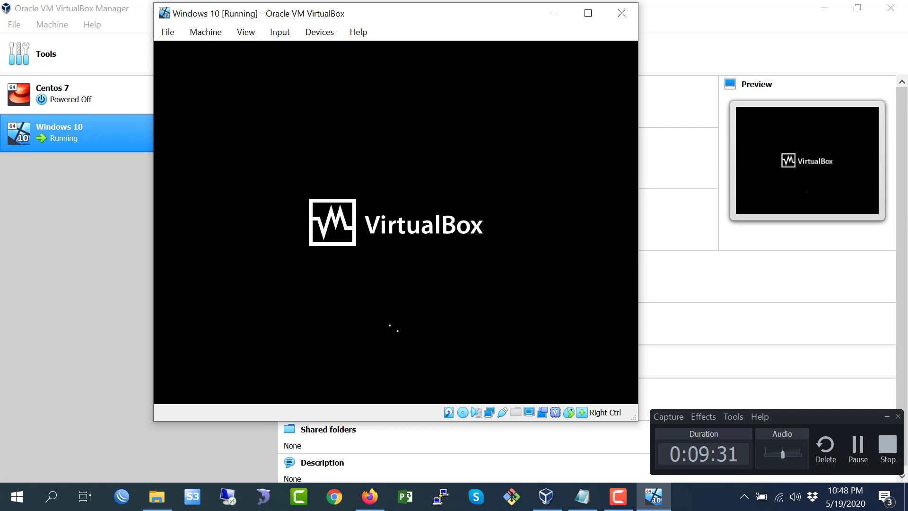
pyautogui.click(588, 12)
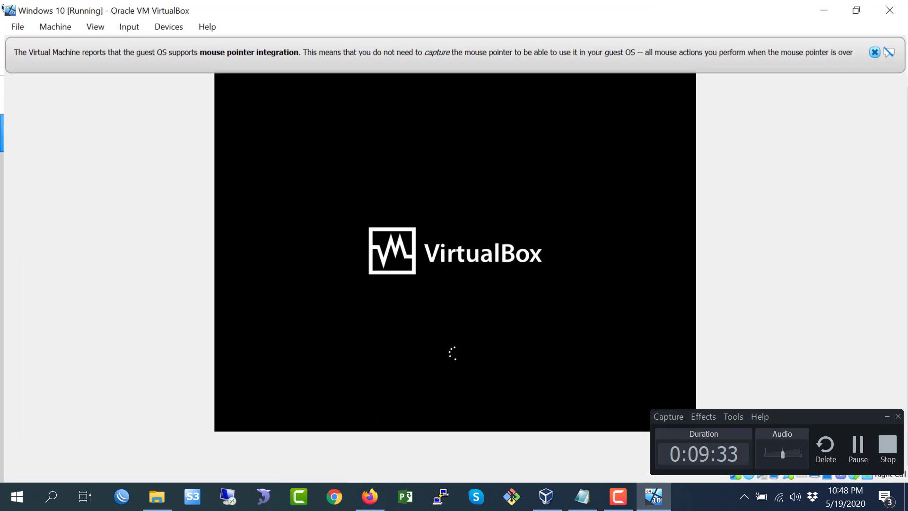
pyautogui.click(875, 52)
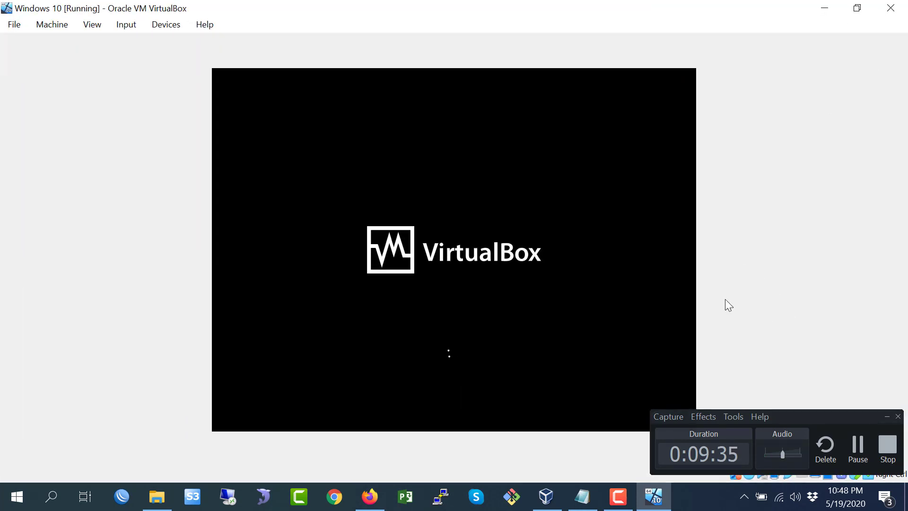
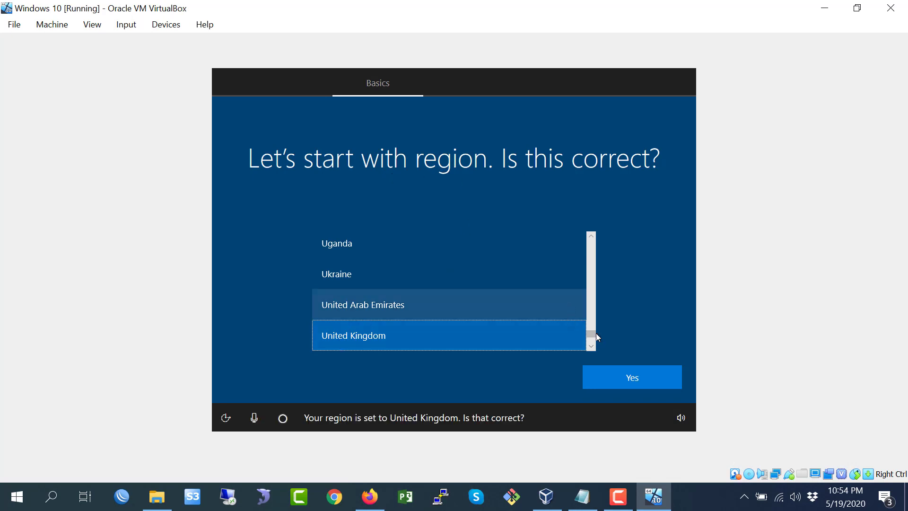
# - Set the region to United States and confirm it
pyautogui.moveTo(593, 335)
pyautogui.mouseDown()
pyautogui.moveTo(593, 306)
pyautogui.moveTo(592, 347)
pyautogui.moveTo(597, 334)
pyautogui.mouseUp()
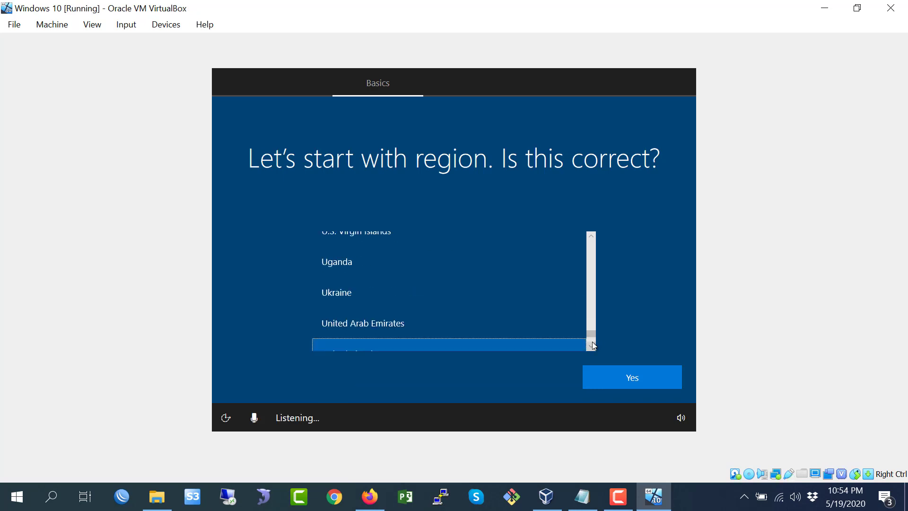
pyautogui.click(592, 342)
pyautogui.click(592, 343)
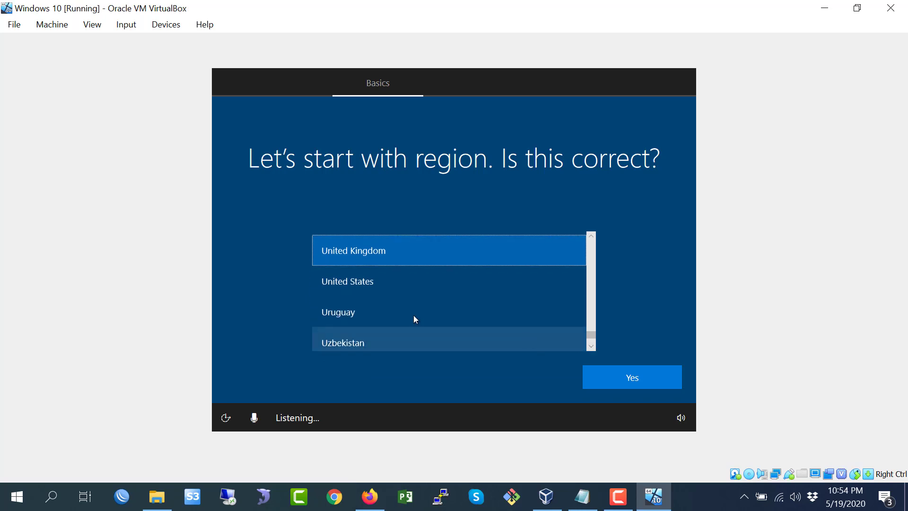
pyautogui.click(416, 281)
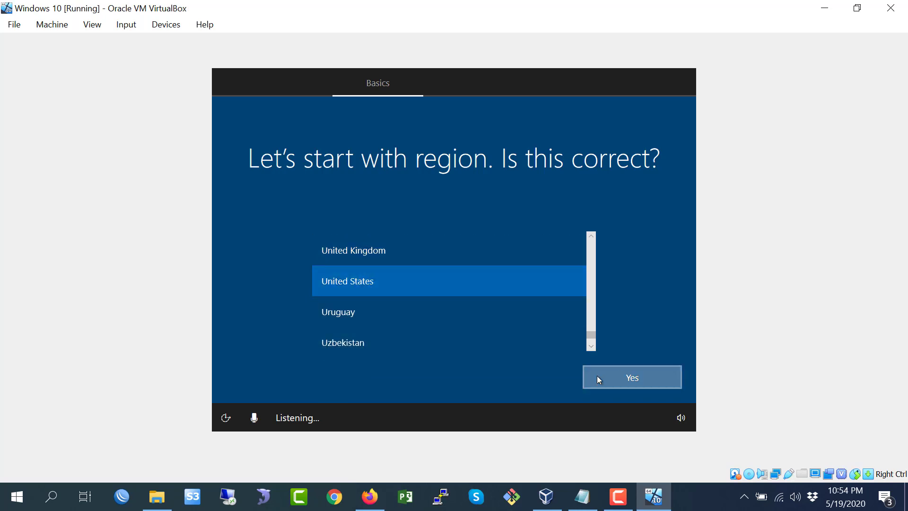
pyautogui.click(597, 375)
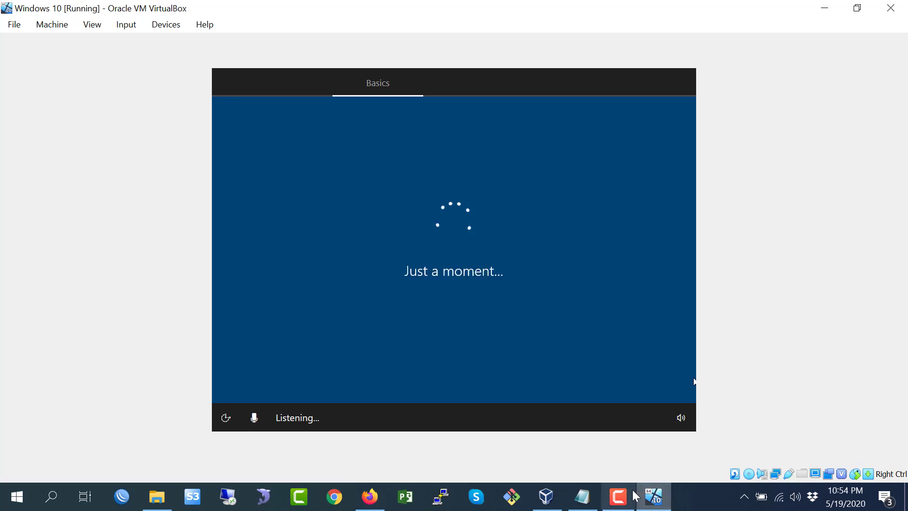
pyautogui.click(618, 497)
pyautogui.click(857, 458)
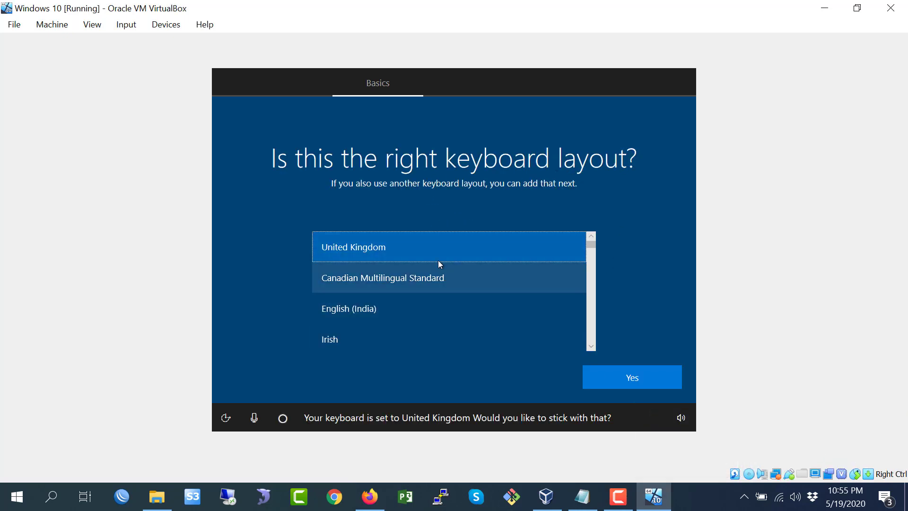
# - Choose the US keyboard layout from the list and confirm it
pyautogui.click(592, 346)
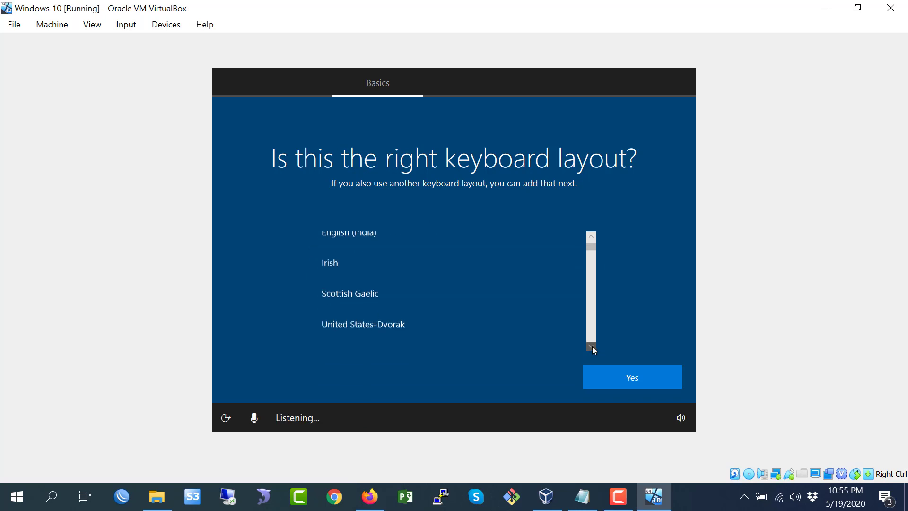
pyautogui.click(592, 346)
pyautogui.click(592, 346)
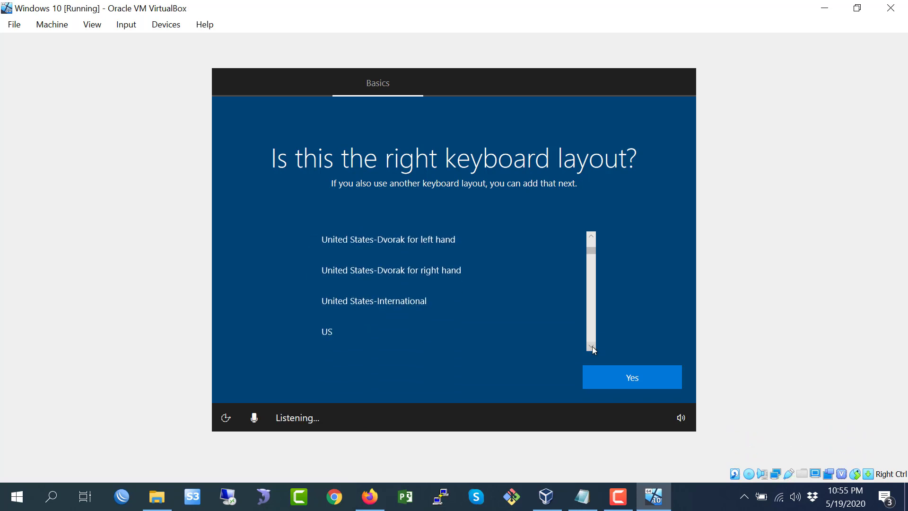
pyautogui.click(591, 346)
pyautogui.click(592, 346)
pyautogui.click(592, 346)
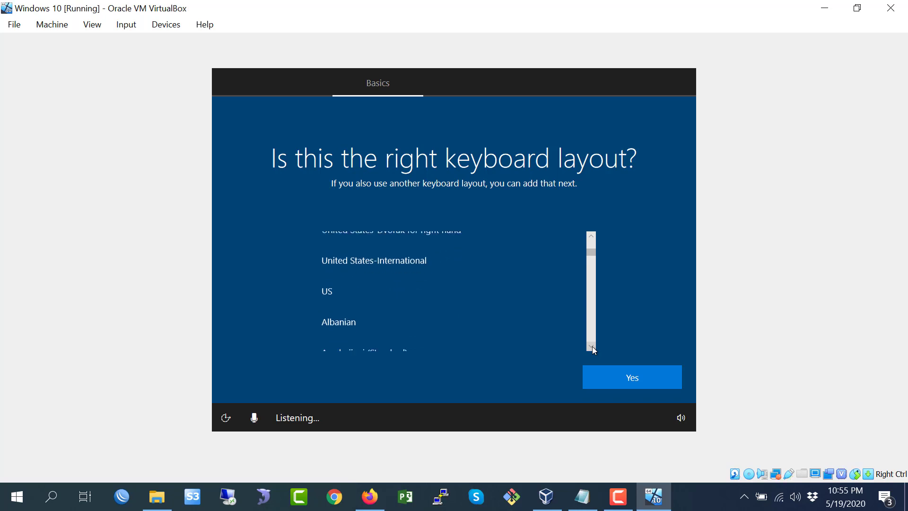
pyautogui.click(331, 304)
pyautogui.click(644, 379)
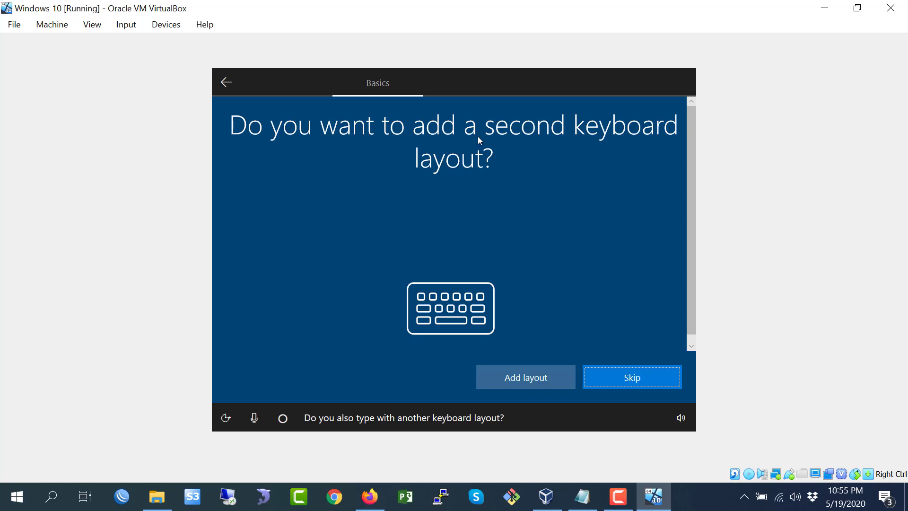
# - Skip adding a second keyboard layout
pyautogui.click(647, 386)
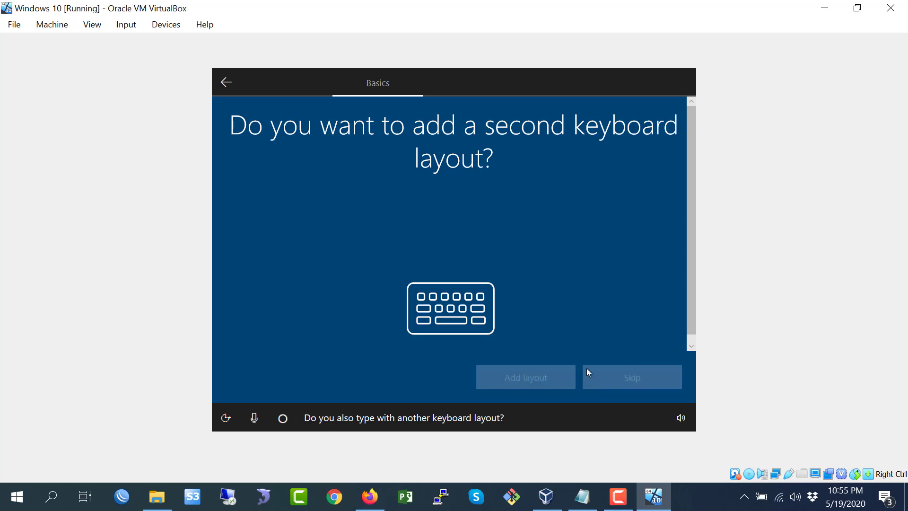
pyautogui.click(618, 496)
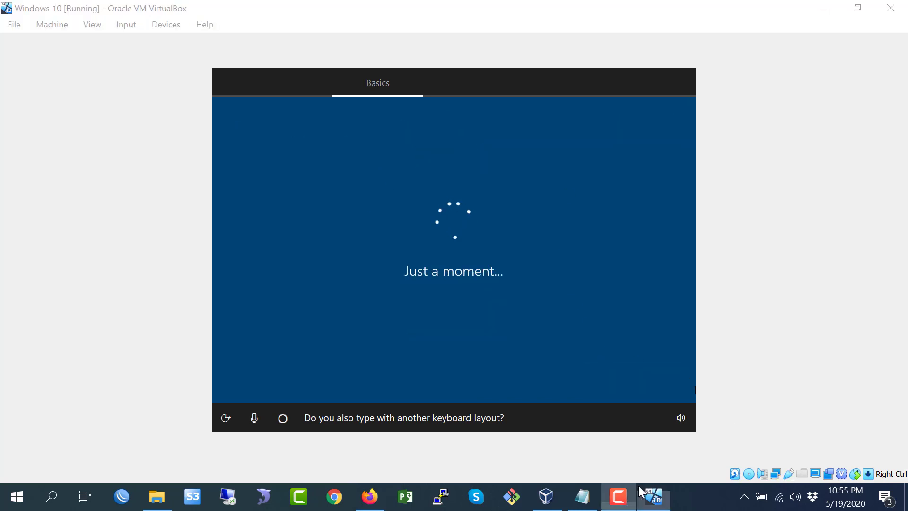
pyautogui.click(856, 450)
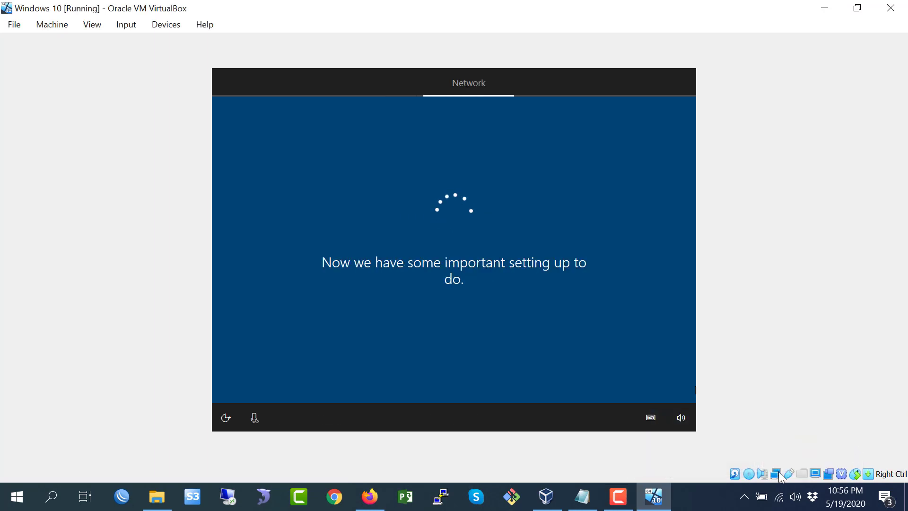
pyautogui.click(627, 497)
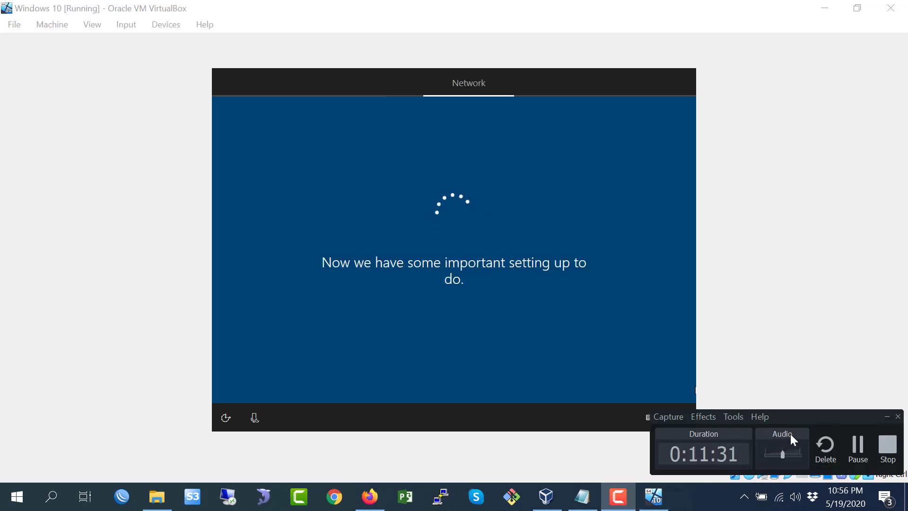
pyautogui.click(858, 453)
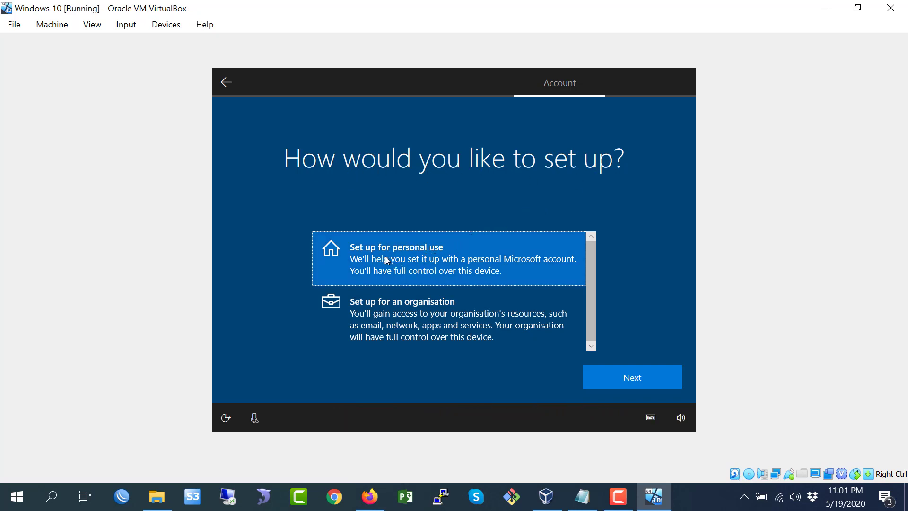
# - Choose to set up for personal use, then switch to creating an offline account
pyautogui.click(613, 378)
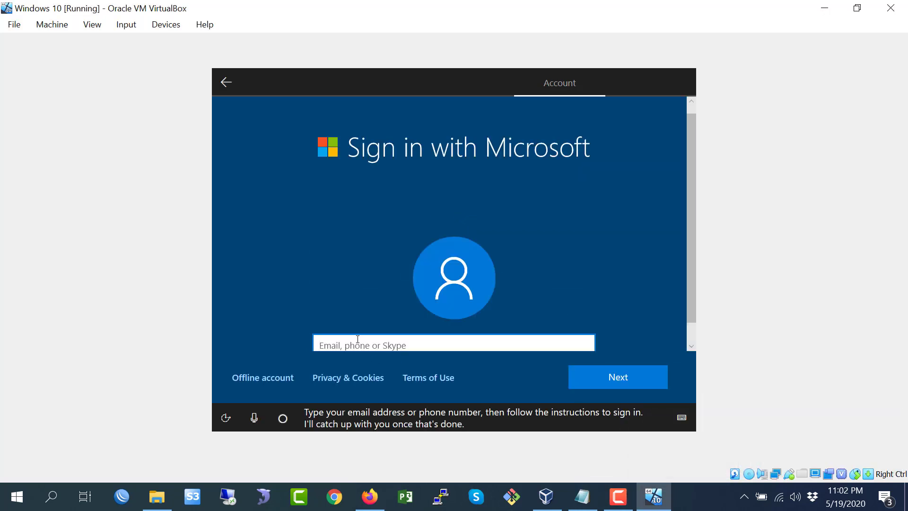
pyautogui.click(249, 380)
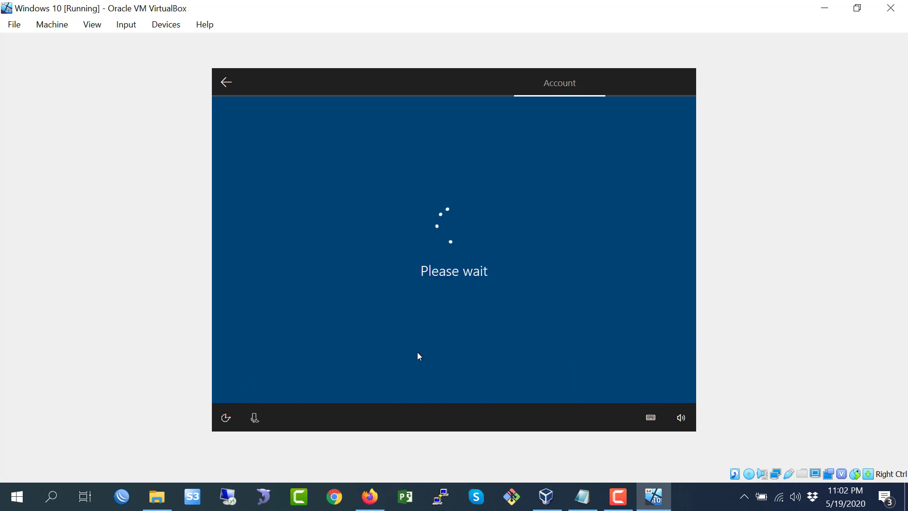
pyautogui.click(618, 496)
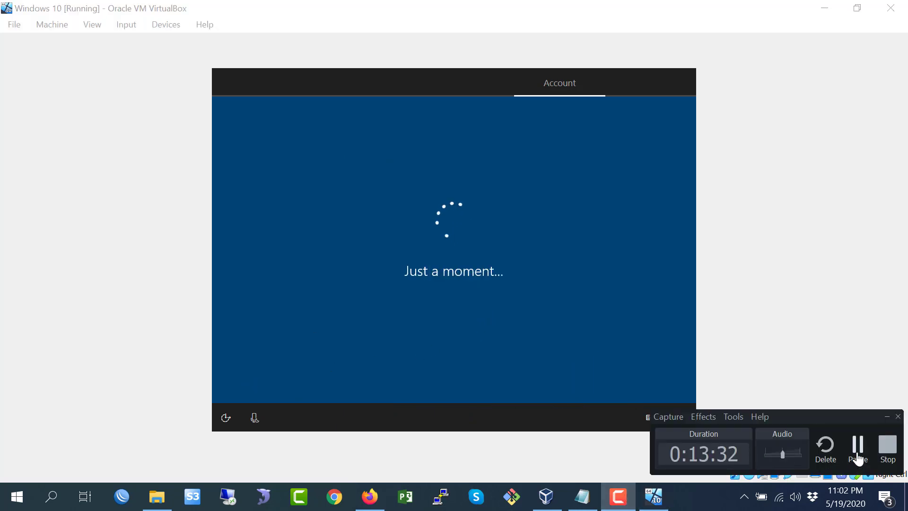
pyautogui.click(743, 436)
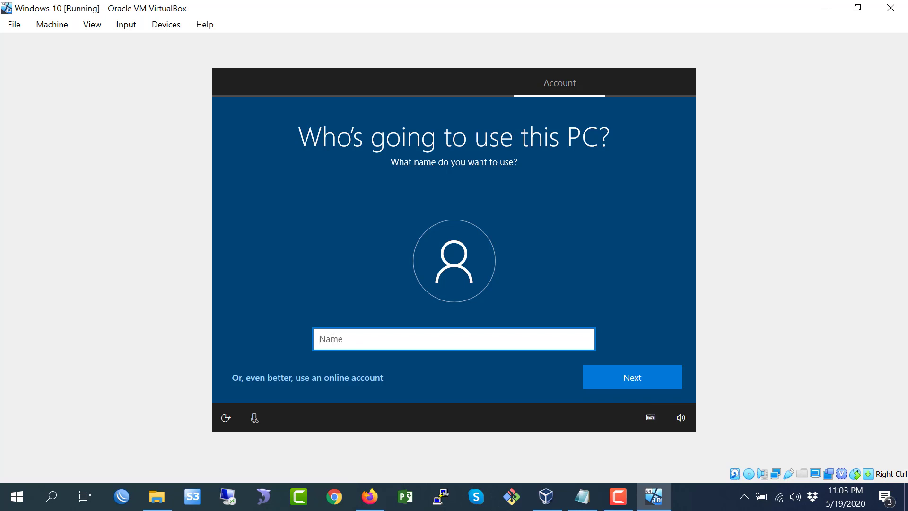
# - Enter the account user's name and continue
pyautogui.write('nihad')
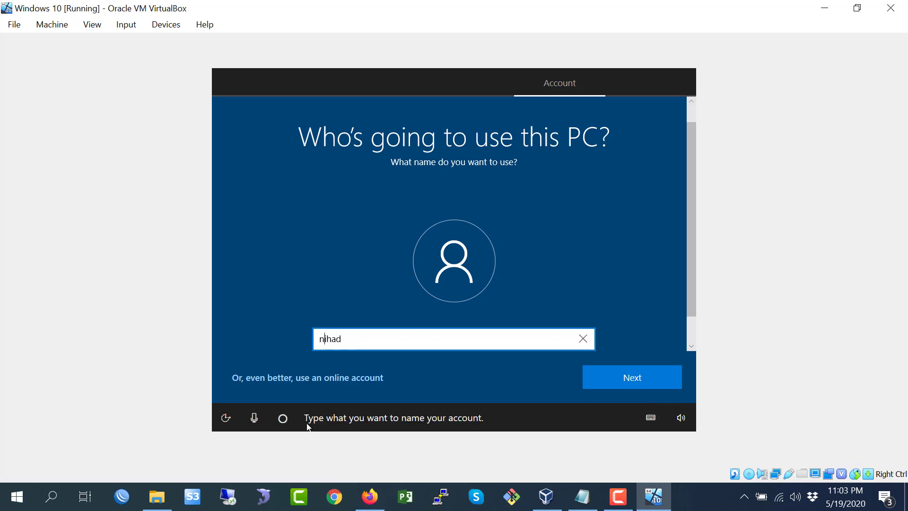
pyautogui.press('BackSpace')
pyautogui.write('N')
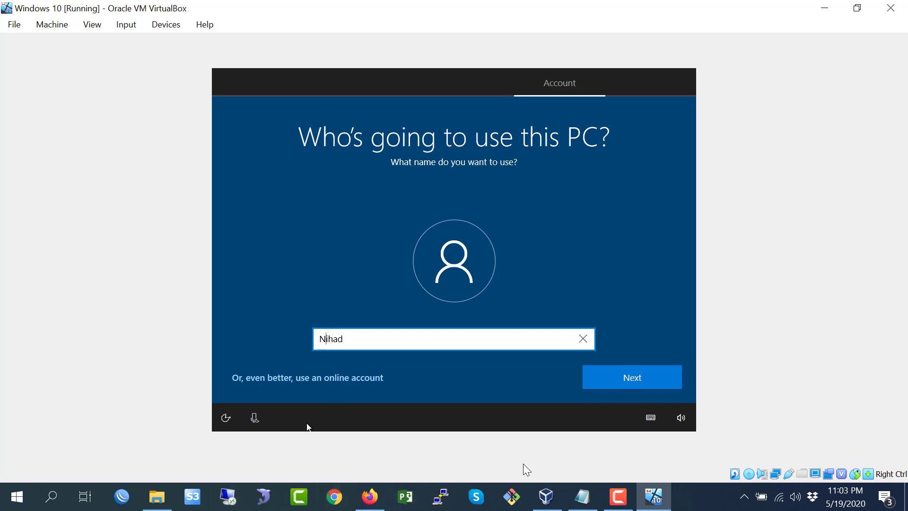
pyautogui.click(619, 373)
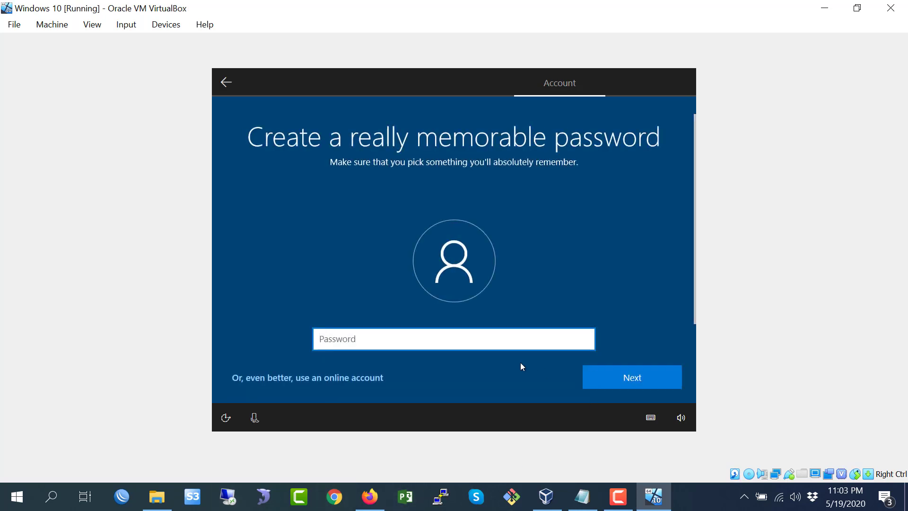
# - Enter the account password and continue
pyautogui.write('••••')
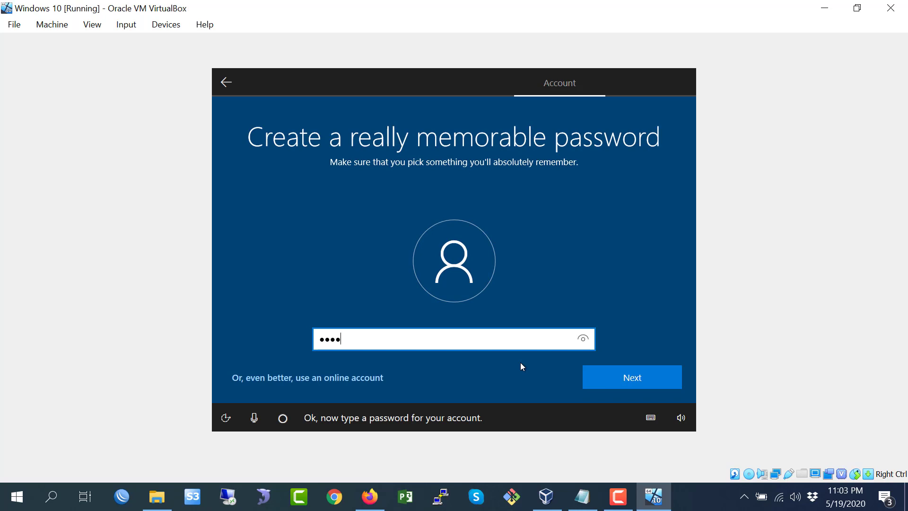
pyautogui.write('••••')
pyautogui.click(620, 372)
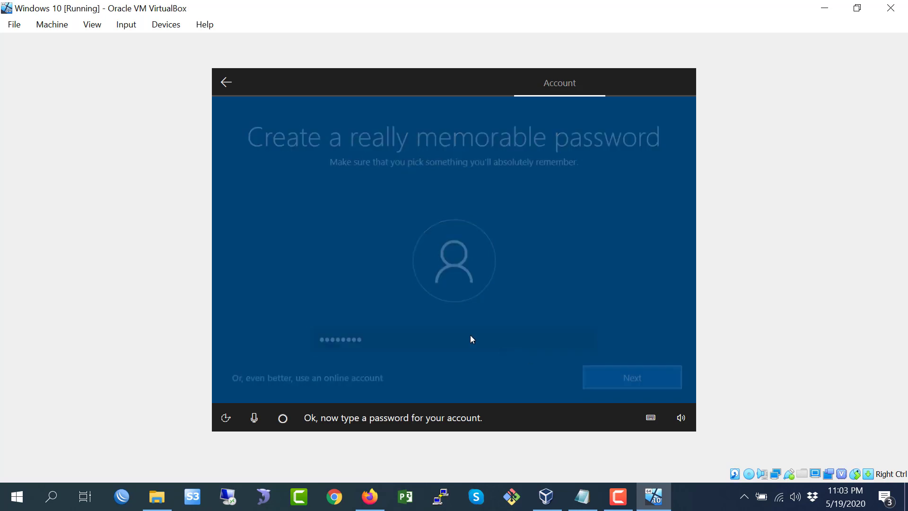
# - Re-enter the account password to confirm it and continue
pyautogui.write('•••••')
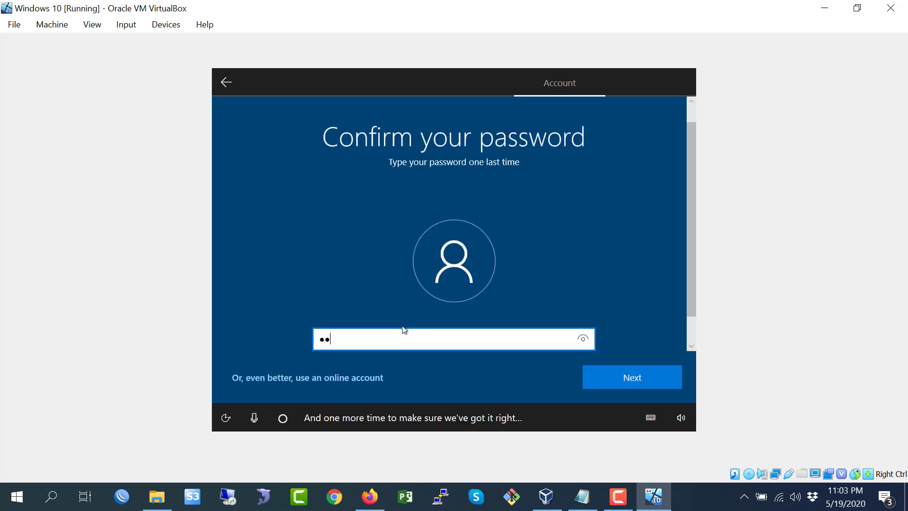
pyautogui.write('•••')
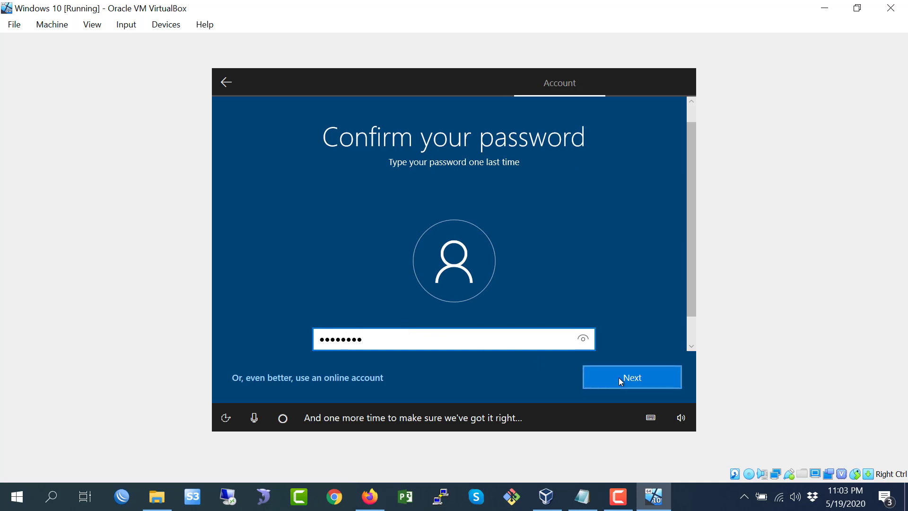
pyautogui.click(614, 377)
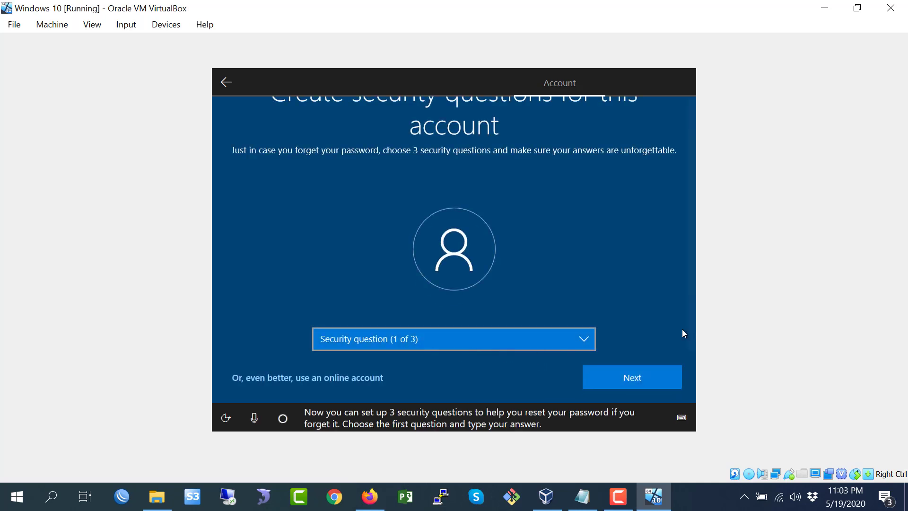
# - Choose "What was your first pet's name?" as the first security question, enter its answer and continue
pyautogui.click(390, 342)
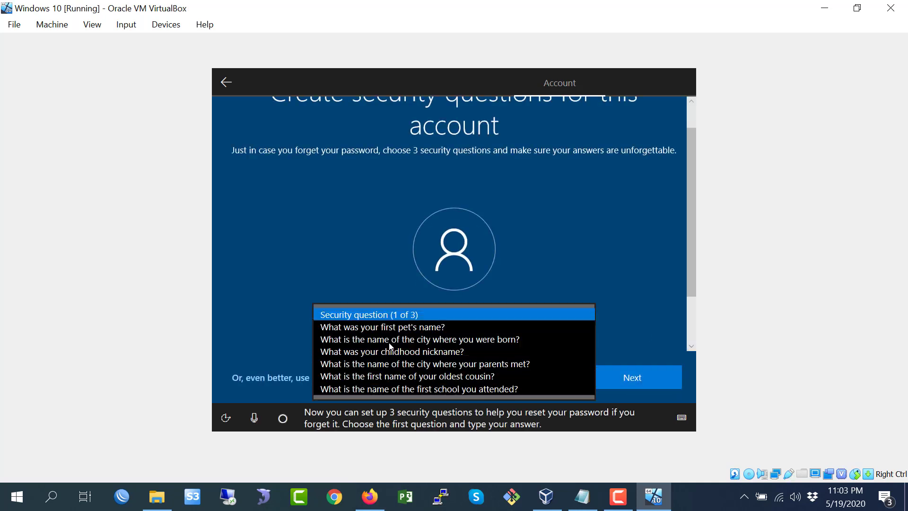
pyautogui.click(400, 330)
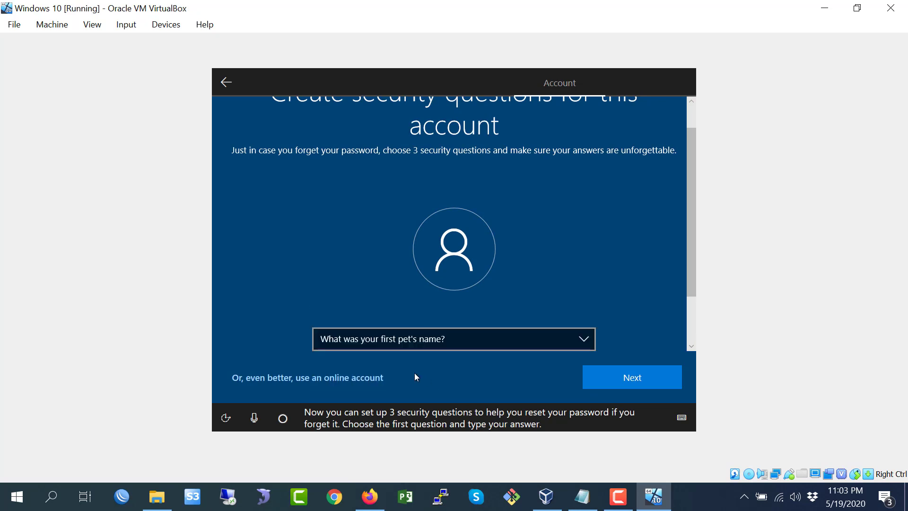
pyautogui.click(690, 310)
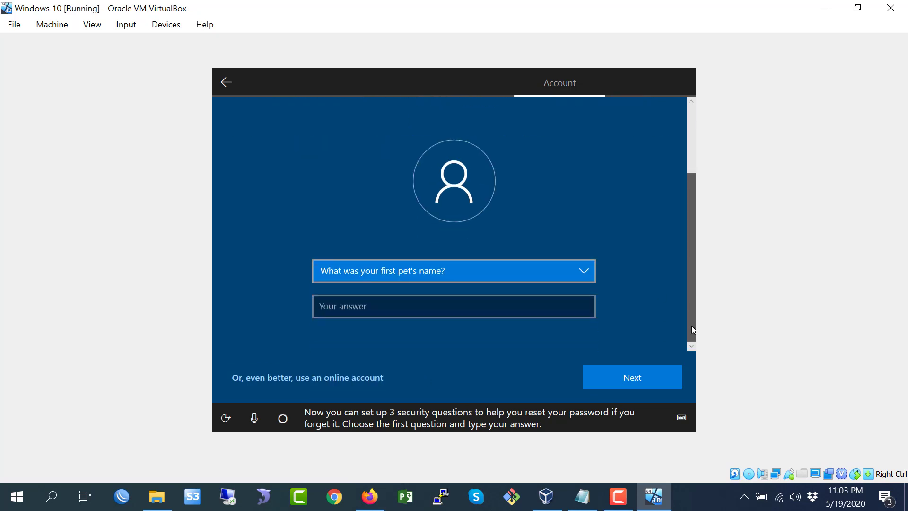
pyautogui.click(371, 307)
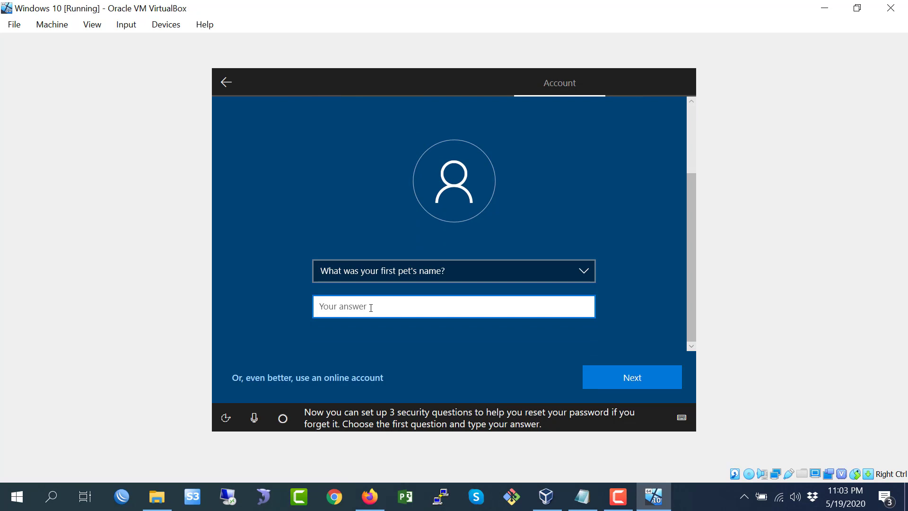
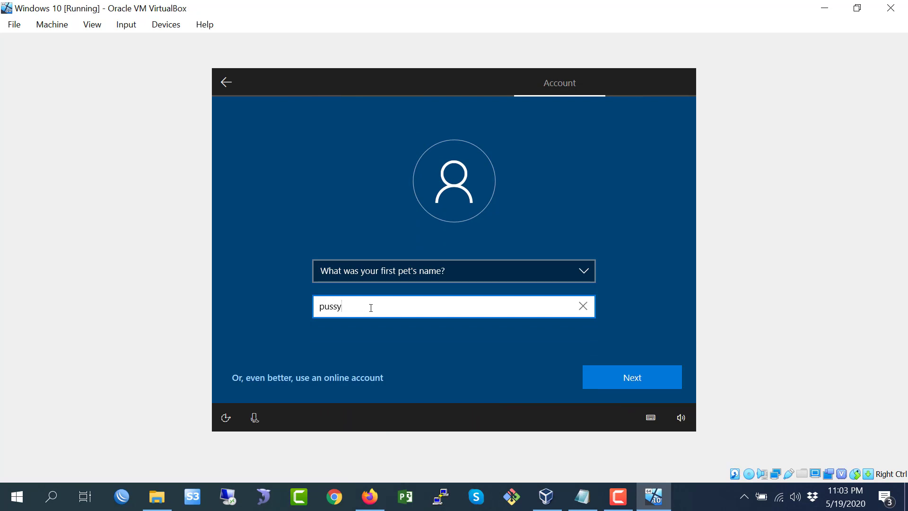
pyautogui.click(615, 375)
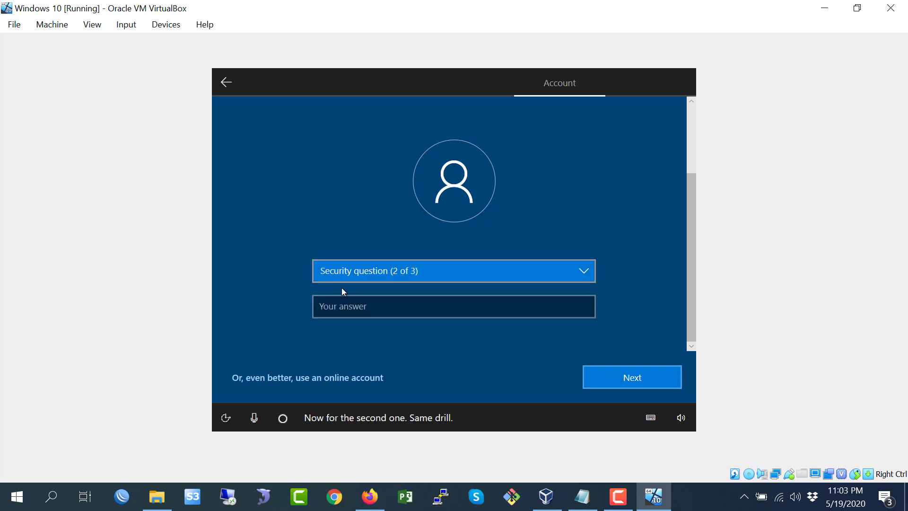
# - Choose "What was your childhood nickname?" as the second security question, enter its answer and continue
pyautogui.click(361, 278)
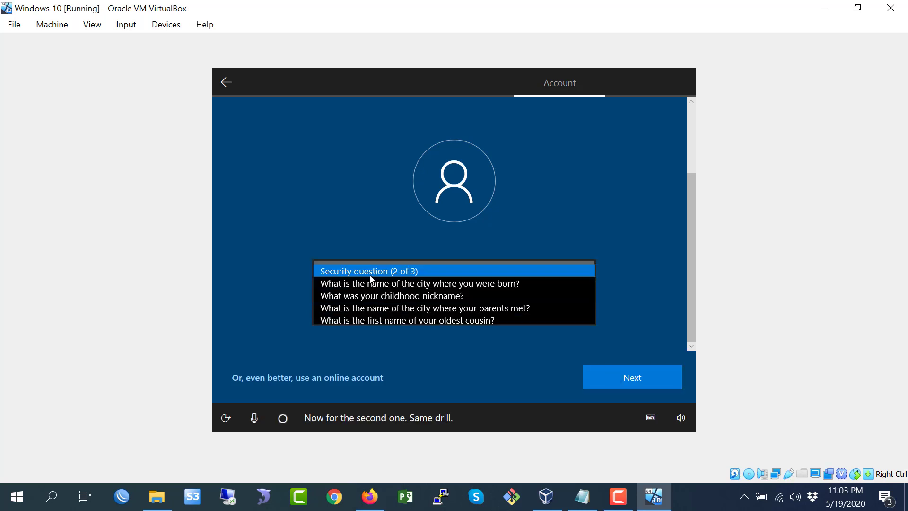
pyautogui.click(371, 300)
pyautogui.click(370, 312)
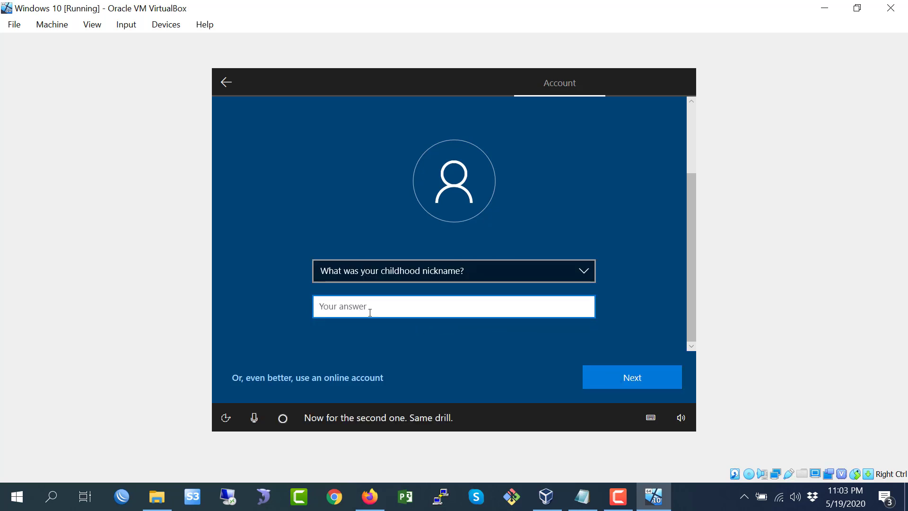
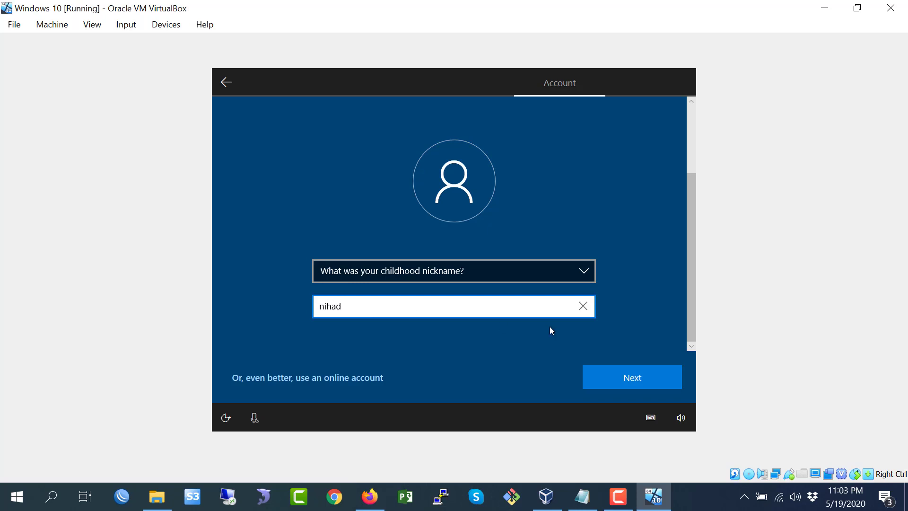
pyautogui.click(616, 376)
# - Choose "What is the first name of your oldest cousin?" as the third security question, enter its answer and continue
pyautogui.click(403, 274)
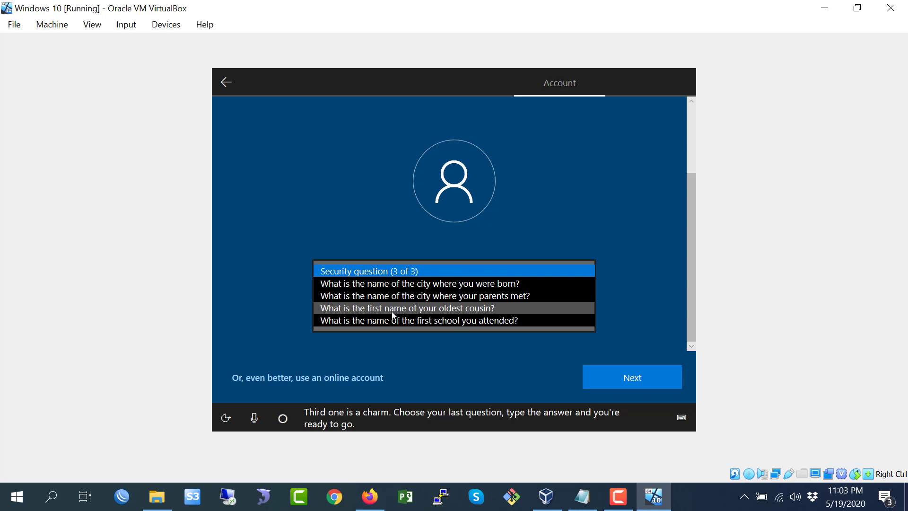
pyautogui.click(392, 308)
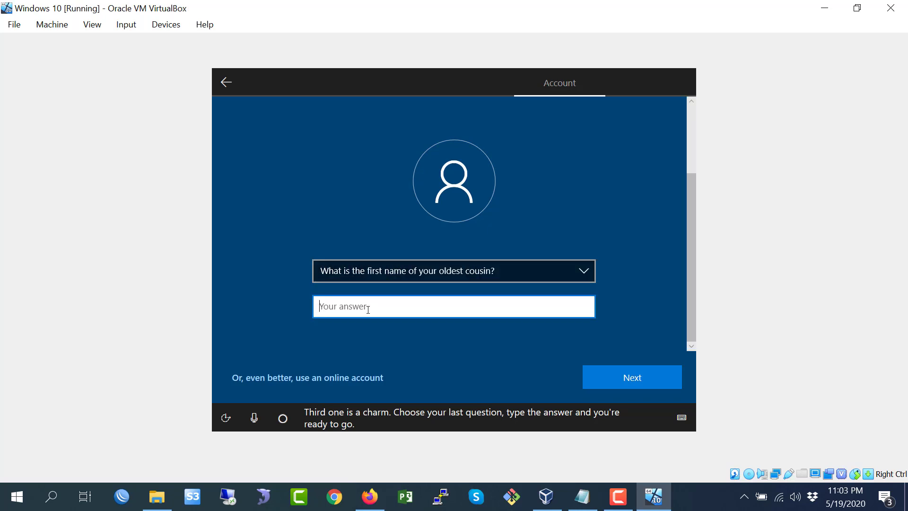
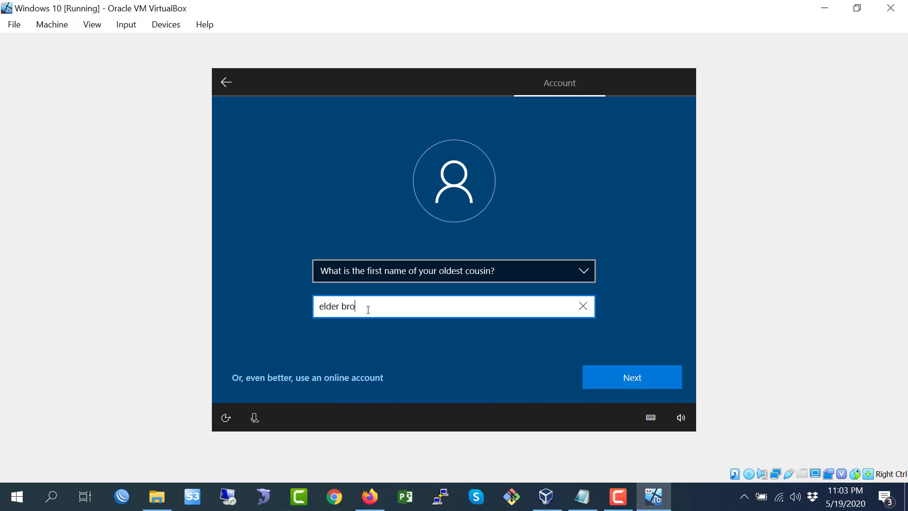
pyautogui.click(634, 377)
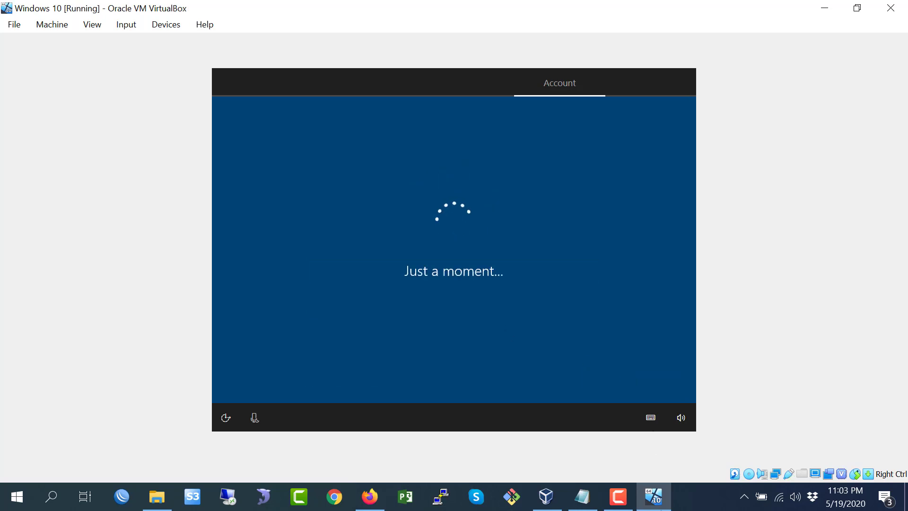
# - Accept making Cortana the personal assistant
pyautogui.click(618, 496)
pyautogui.click(858, 447)
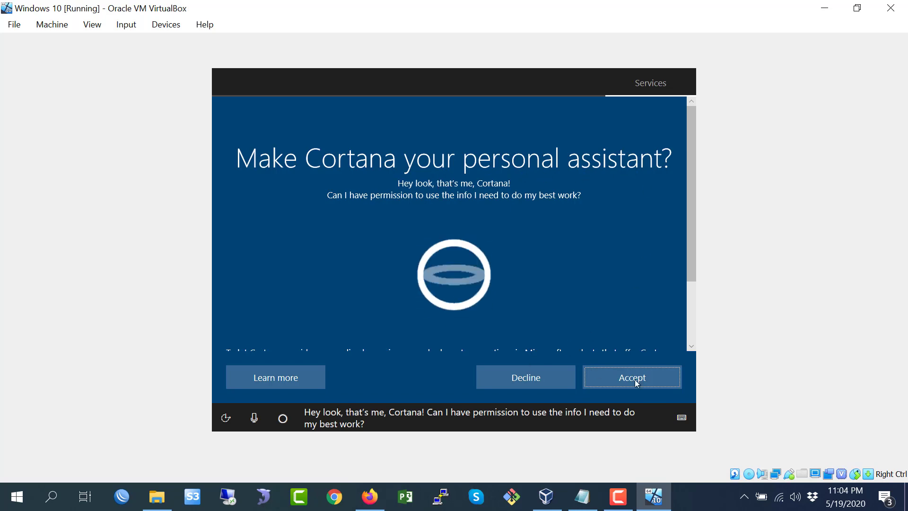
pyautogui.moveTo(687, 268); pyautogui.dragTo(687, 329)
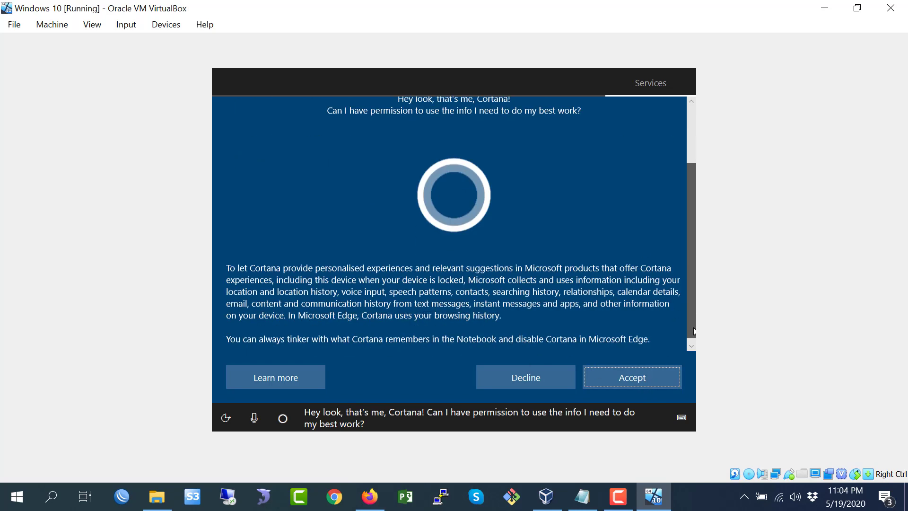
pyautogui.click(632, 378)
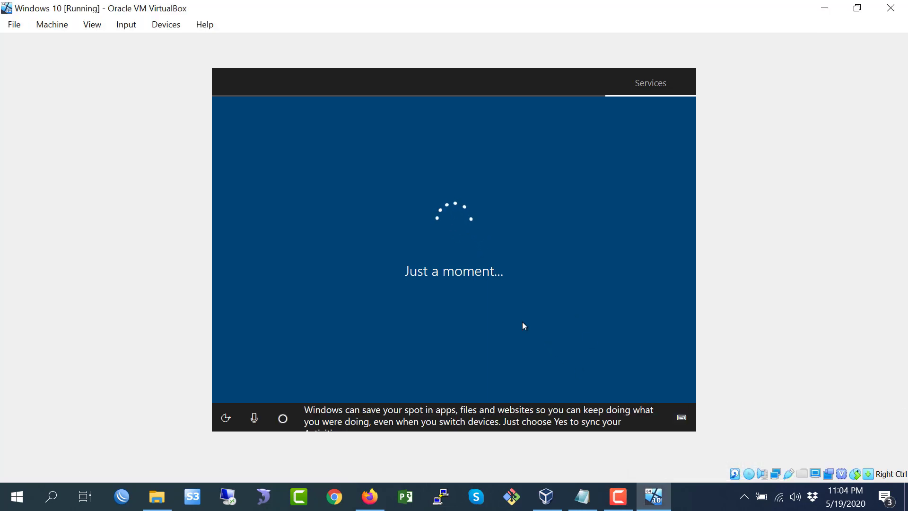
# - Turn off online speech recognition, location and Find my device, and switch diagnostic data to Basic
pyautogui.moveTo(854, 466)
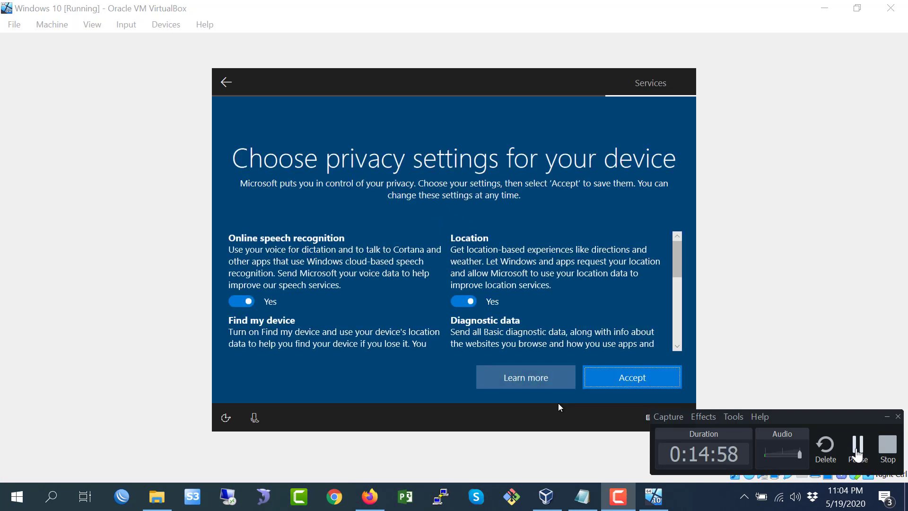
pyautogui.click(233, 303)
pyautogui.click(465, 304)
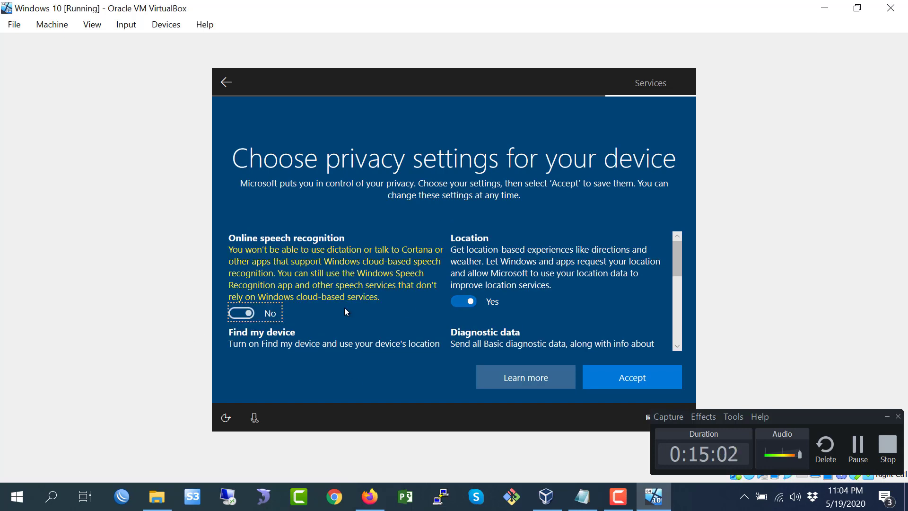
pyautogui.moveTo(677, 275); pyautogui.dragTo(676, 303)
pyautogui.click(242, 304)
pyautogui.click(464, 303)
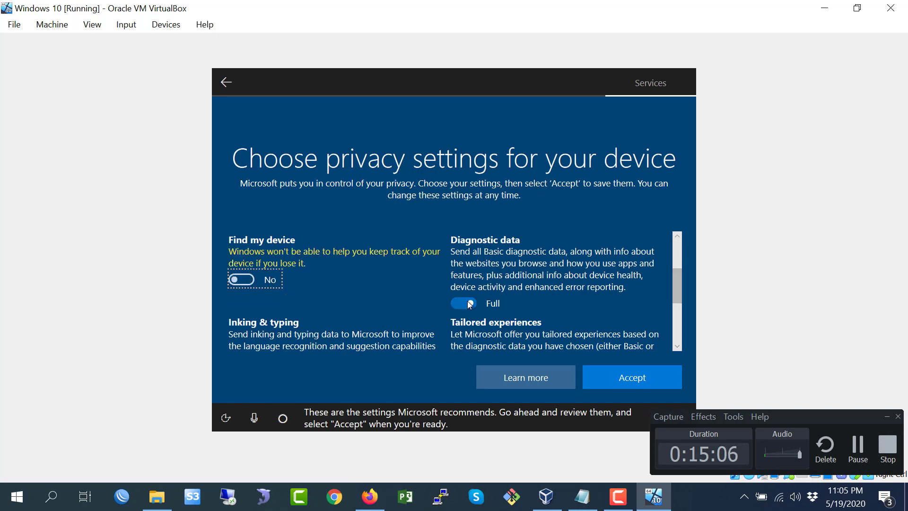
# - Turn off tailored experiences, inking and typing, and advertising ID, and accept the privacy settings
pyautogui.moveTo(679, 289); pyautogui.dragTo(678, 320)
pyautogui.click(462, 287)
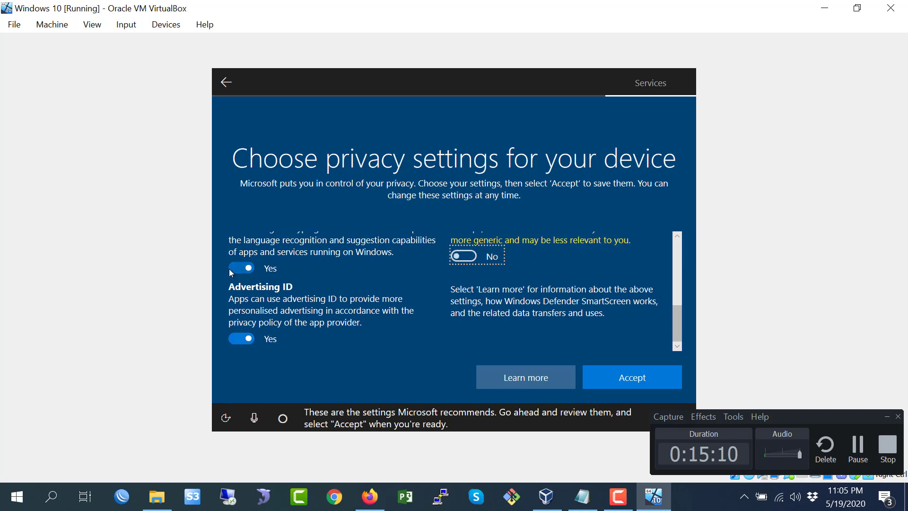
pyautogui.click(241, 264)
pyautogui.click(242, 337)
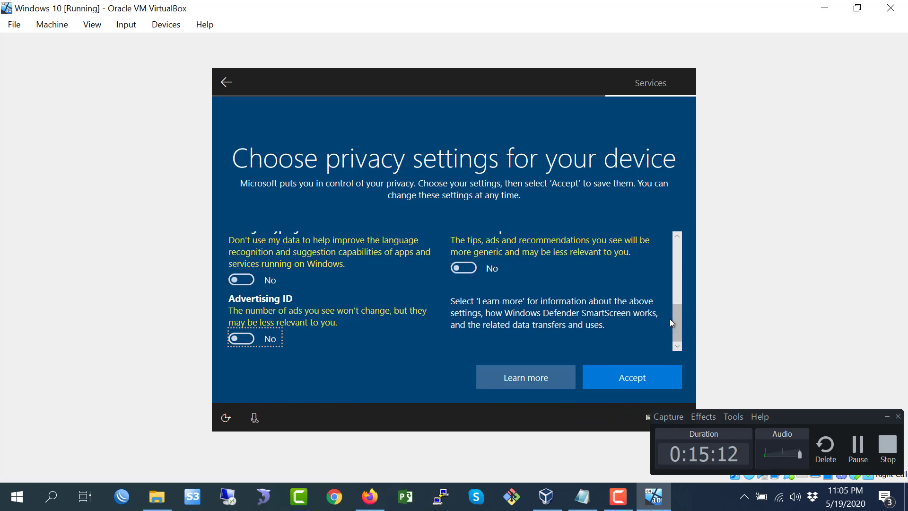
pyautogui.moveTo(671, 314); pyautogui.dragTo(674, 265)
pyautogui.click(621, 381)
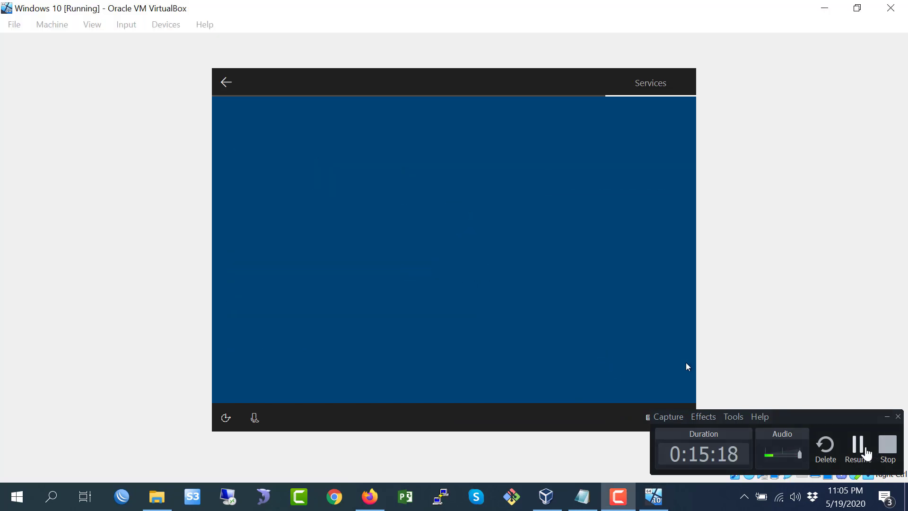
pyautogui.click(617, 502)
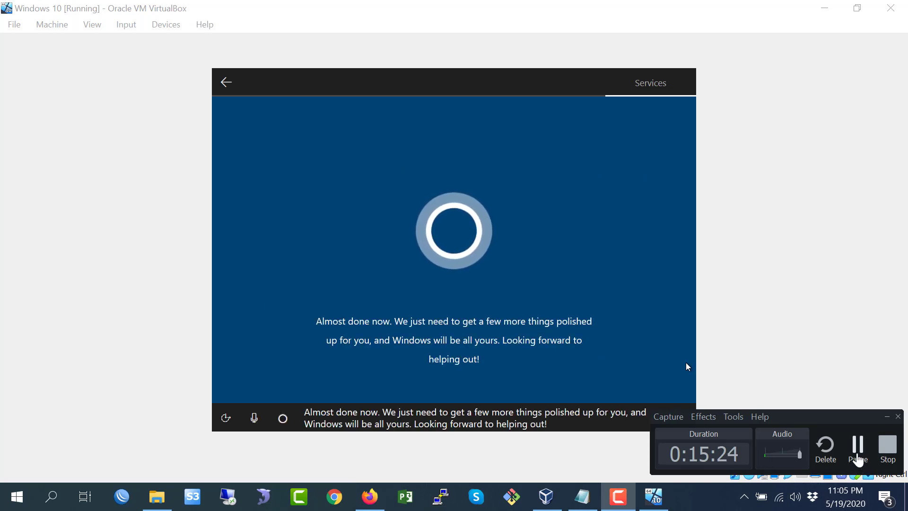
pyautogui.click(857, 458)
pyautogui.click(857, 458)
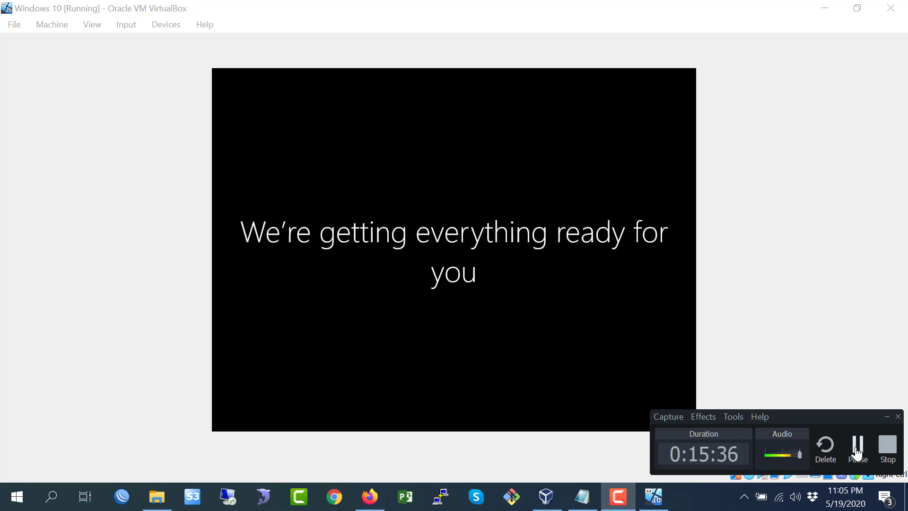
pyautogui.click(858, 453)
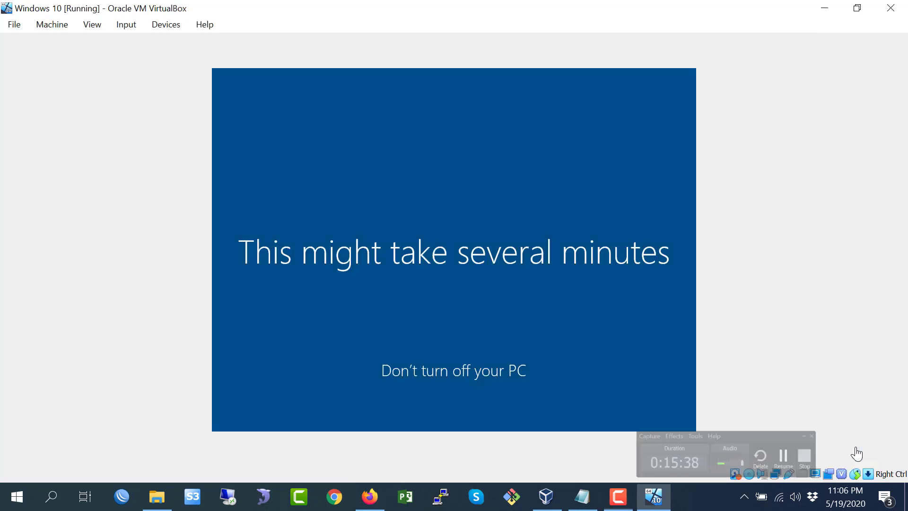
pyautogui.click(617, 497)
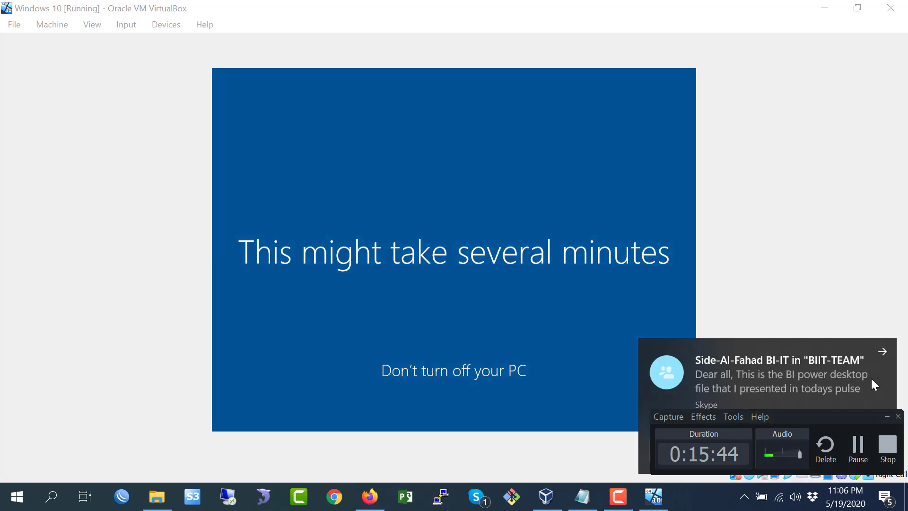
pyautogui.click(858, 456)
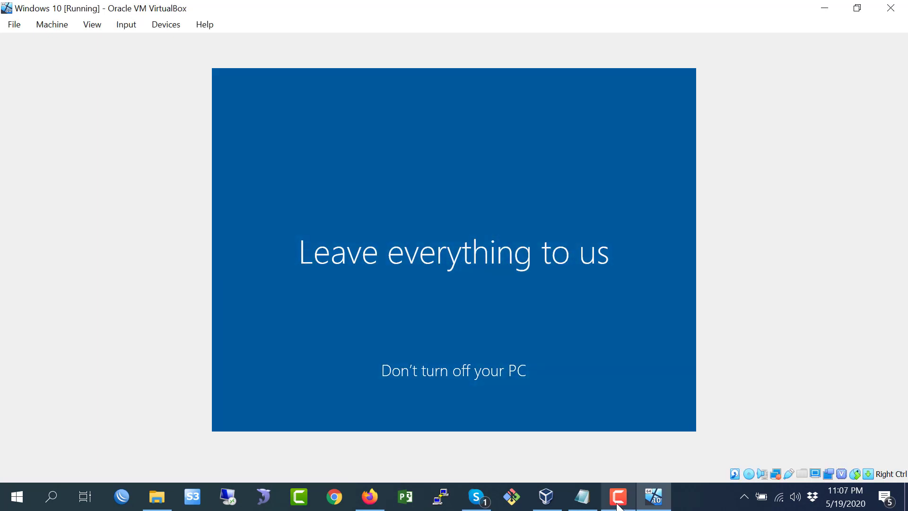
pyautogui.click(617, 506)
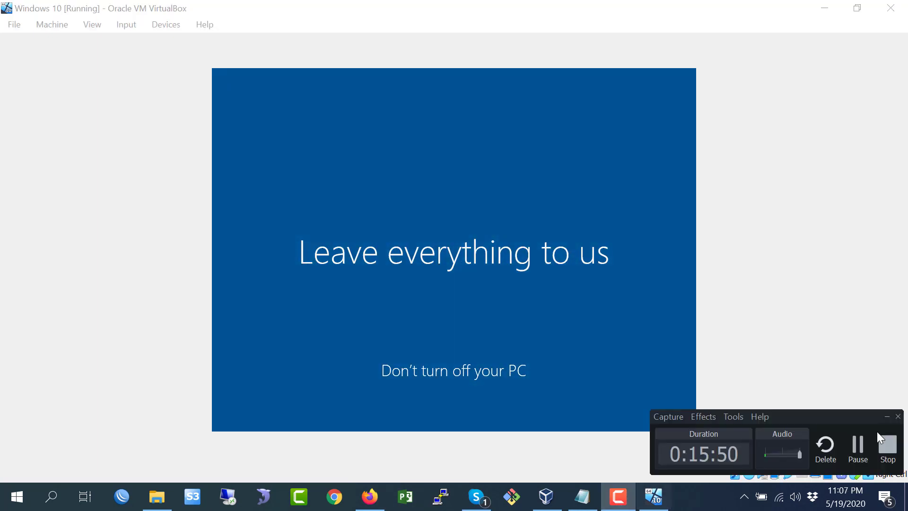
pyautogui.click(858, 452)
pyautogui.click(619, 500)
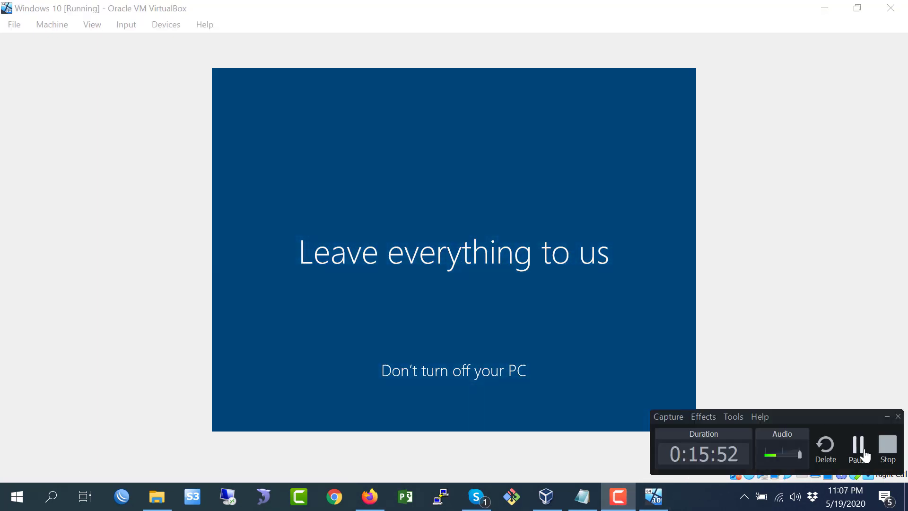
pyautogui.click(858, 450)
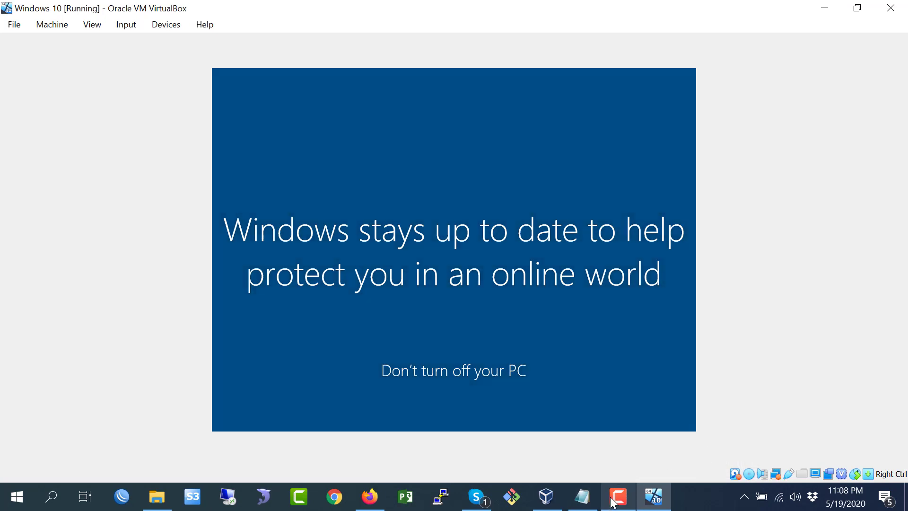
pyautogui.click(614, 501)
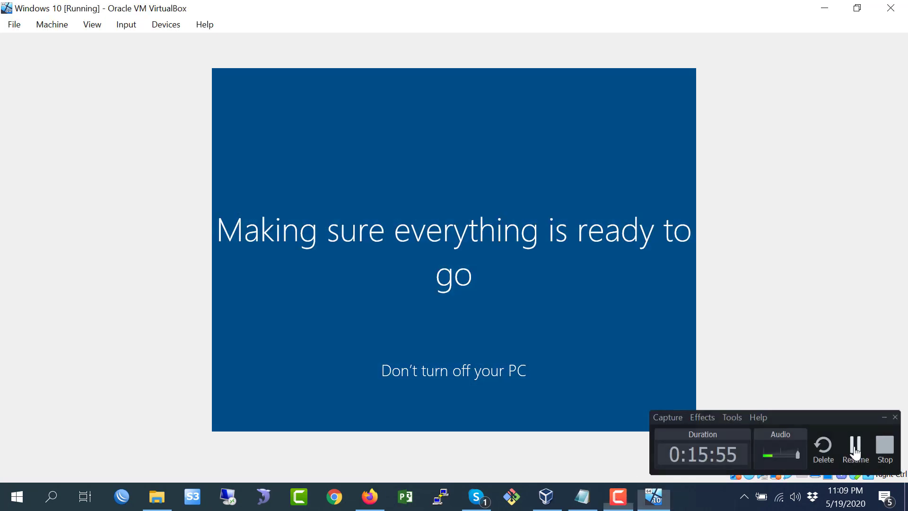
pyautogui.click(858, 450)
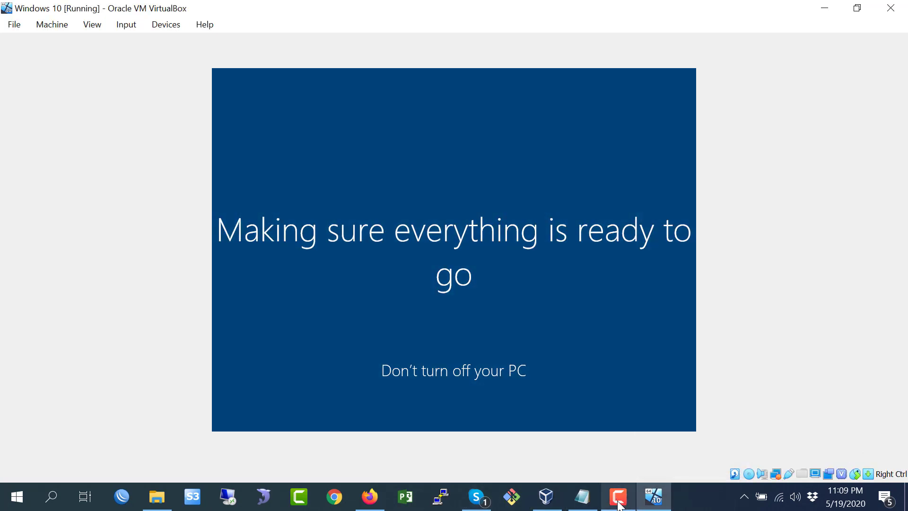
pyautogui.click(617, 500)
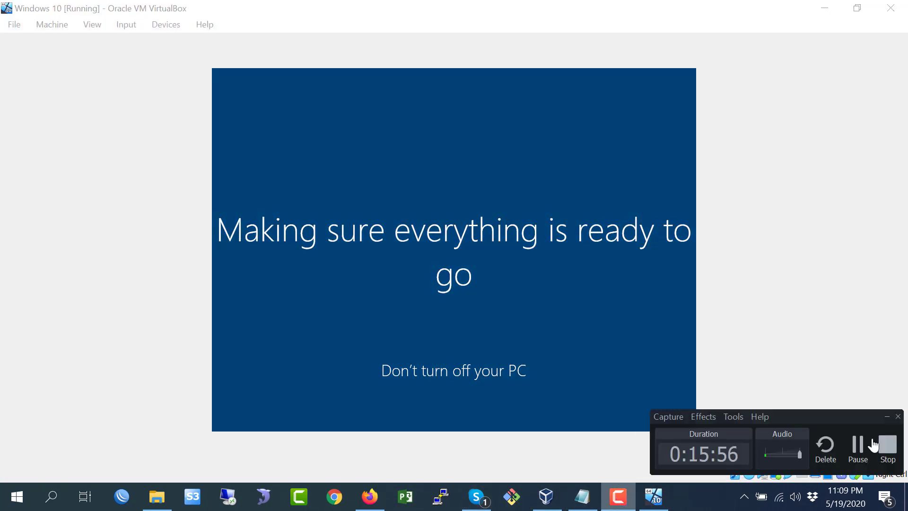
pyautogui.click(859, 450)
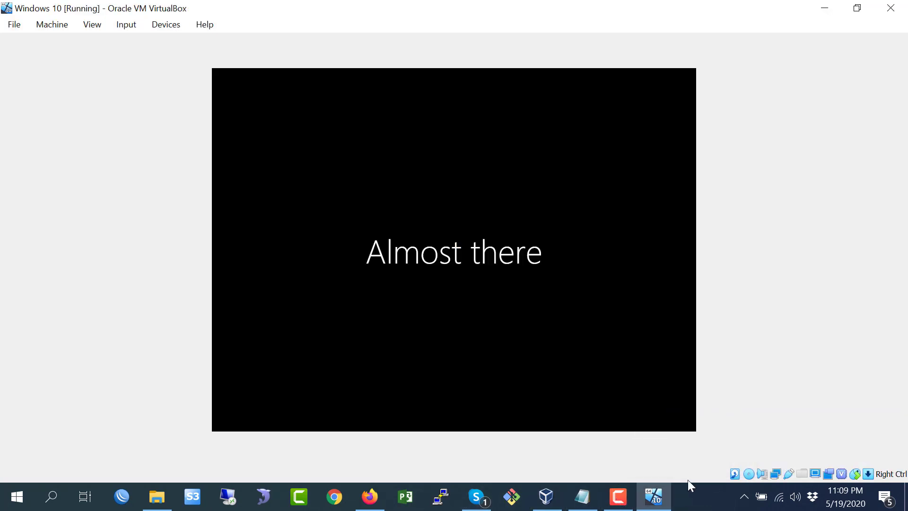
pyautogui.click(617, 497)
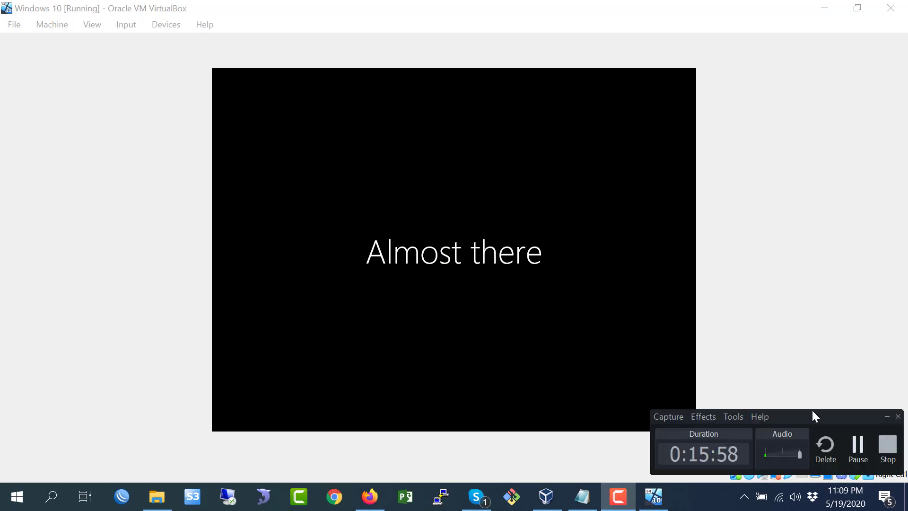
pyautogui.click(858, 450)
pyautogui.click(858, 451)
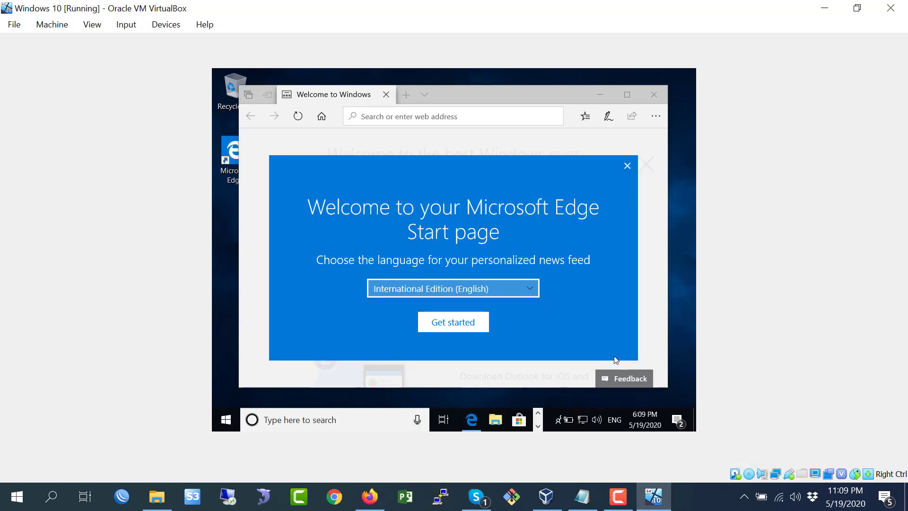
# - Dismiss the display driver notification and close the Microsoft Edge welcome window
pyautogui.click(617, 497)
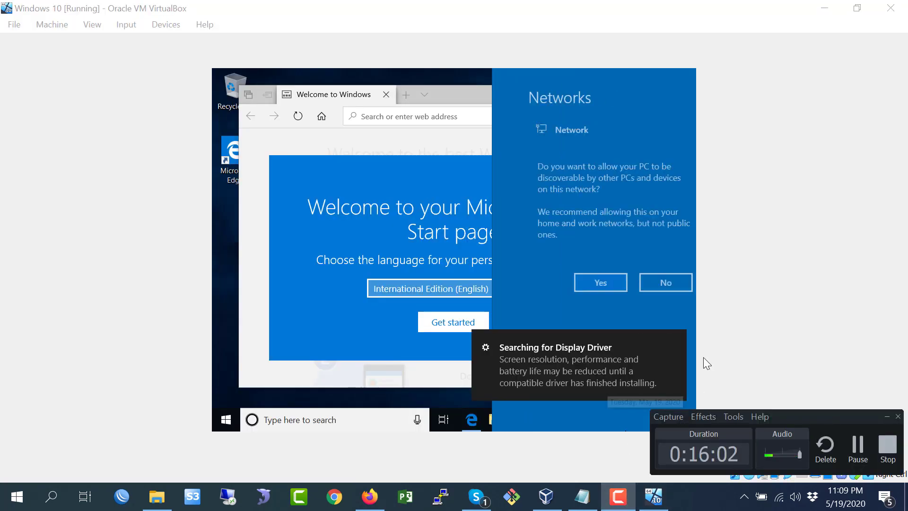
pyautogui.click(676, 341)
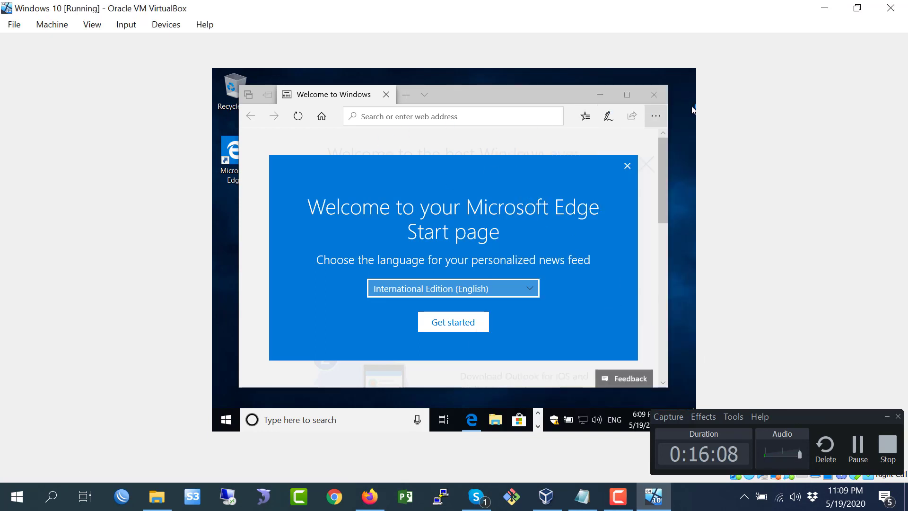
pyautogui.click(659, 94)
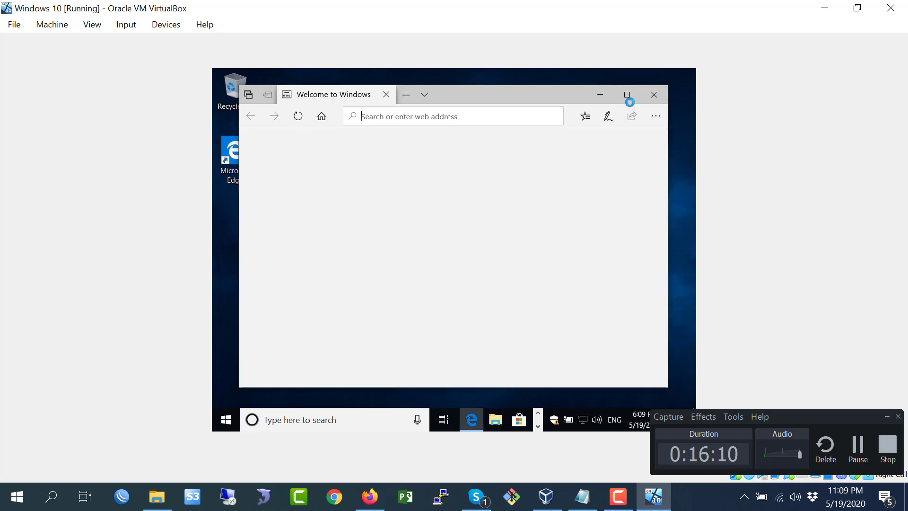
# - Switch to the Step by Step Notepad file and insert a new line "6. FullScreen" after step 5
pyautogui.click(595, 501)
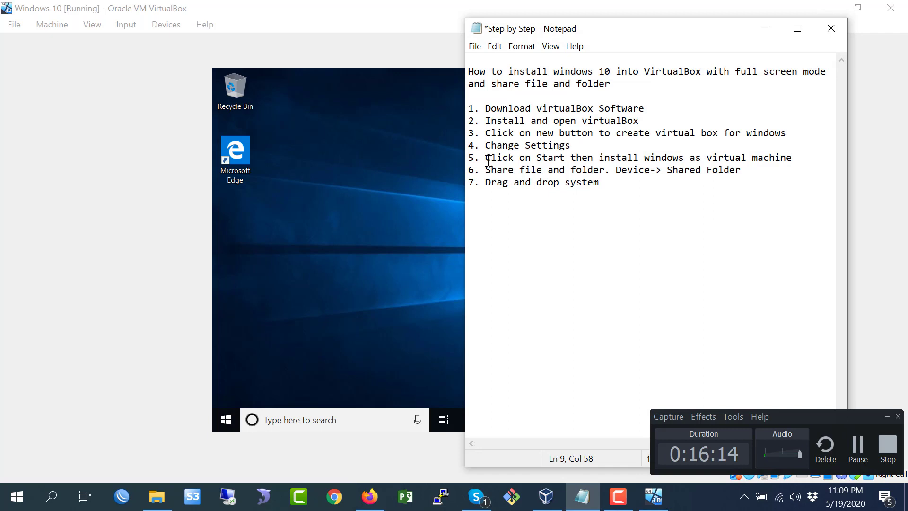
pyautogui.moveTo(486, 157); pyautogui.dragTo(790, 158)
pyautogui.click(528, 182)
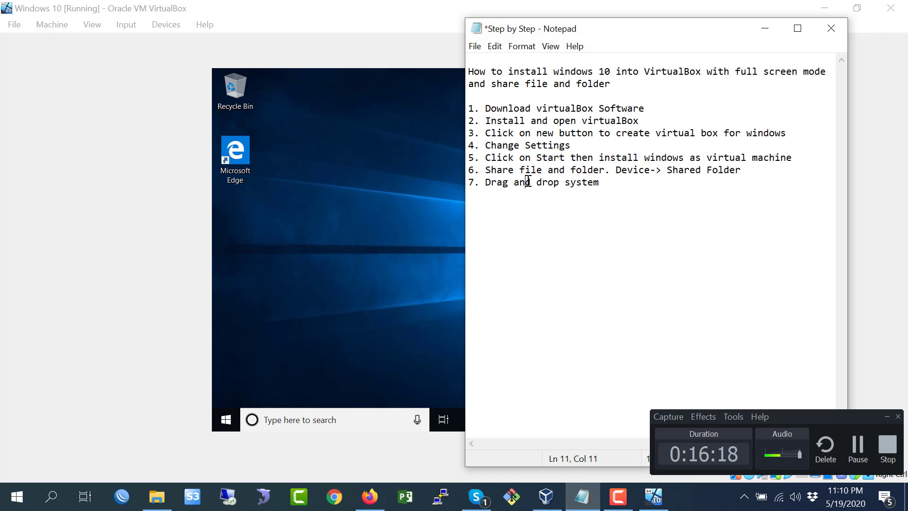
pyautogui.click(799, 159)
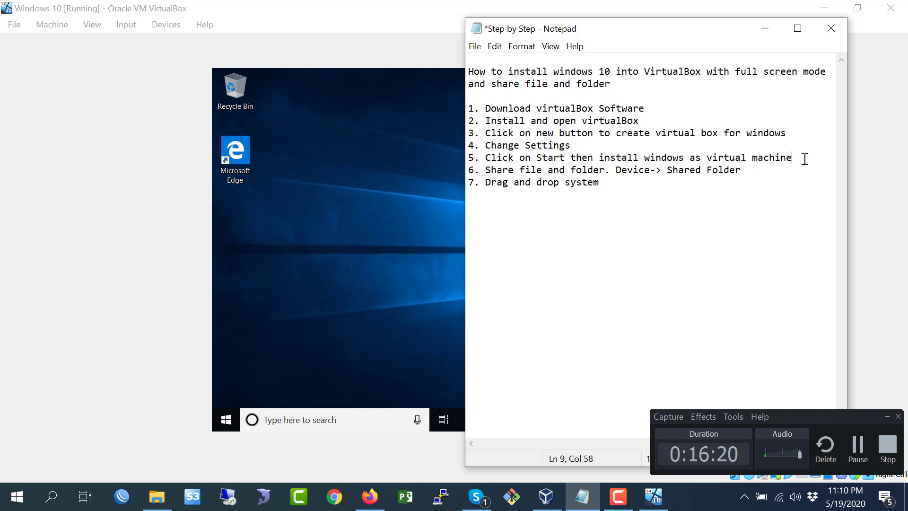
pyautogui.press('Return')
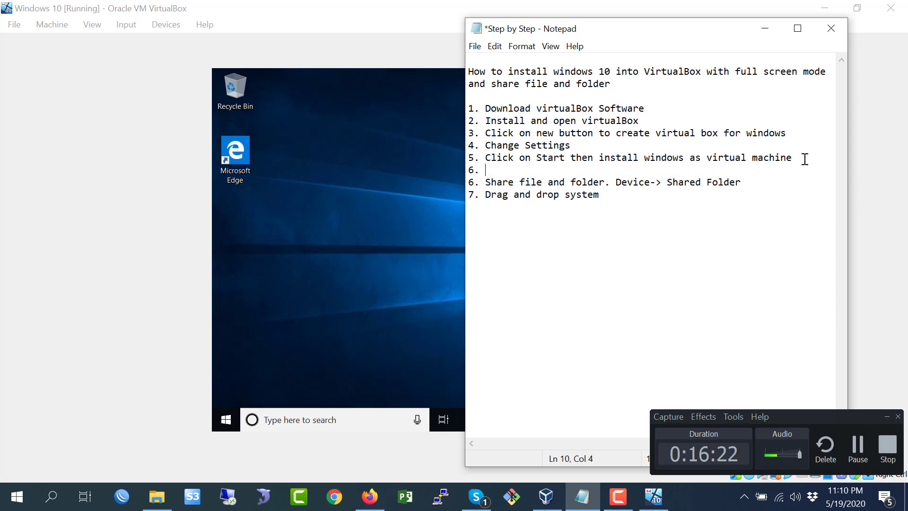
pyautogui.write('6. Full ')
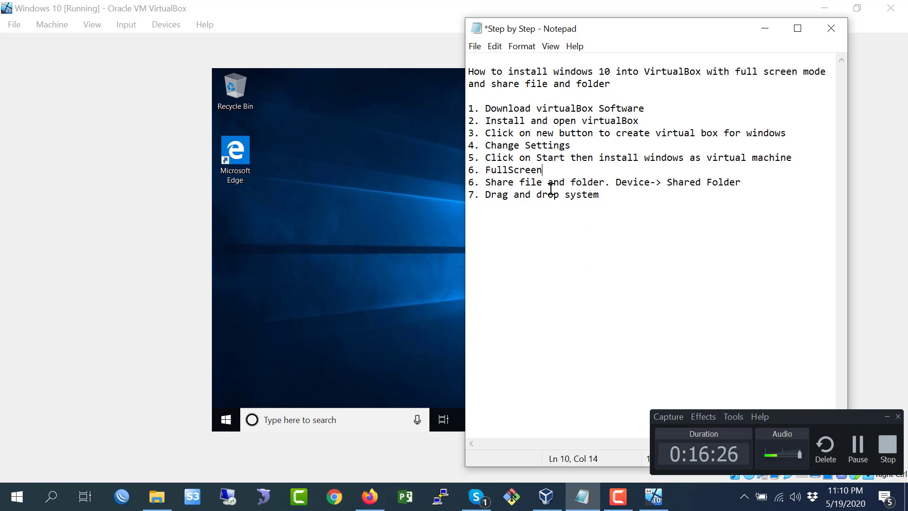
pyautogui.write('Screen')
# - Edit line 6 of the Step by Step notes to read "Full Screen -> Device->"
pyautogui.click(511, 170)
pyautogui.click(410, 201)
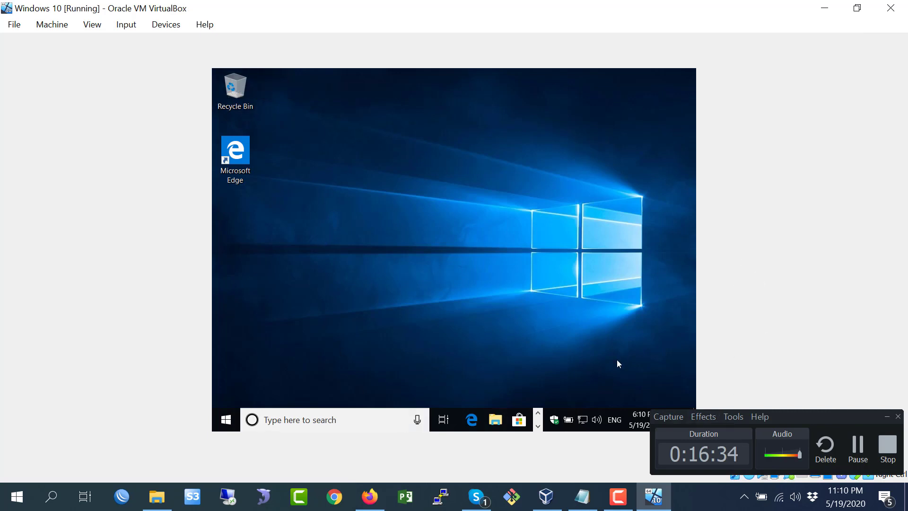
pyautogui.click(582, 497)
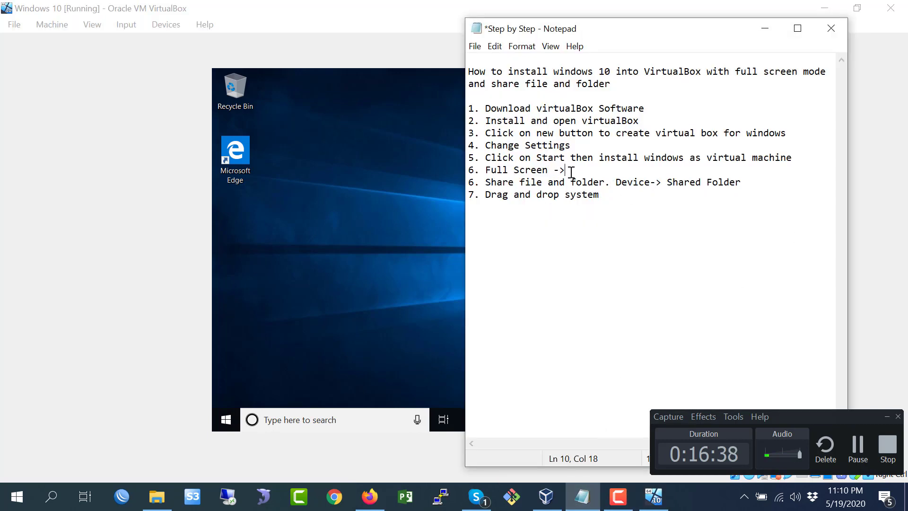
pyautogui.write('Deic')
pyautogui.write('e-')
pyautogui.write('v')
# - Insert the Guest Additions CD image into the virtual machine and open the CD drive in File Explorer
pyautogui.click(166, 24)
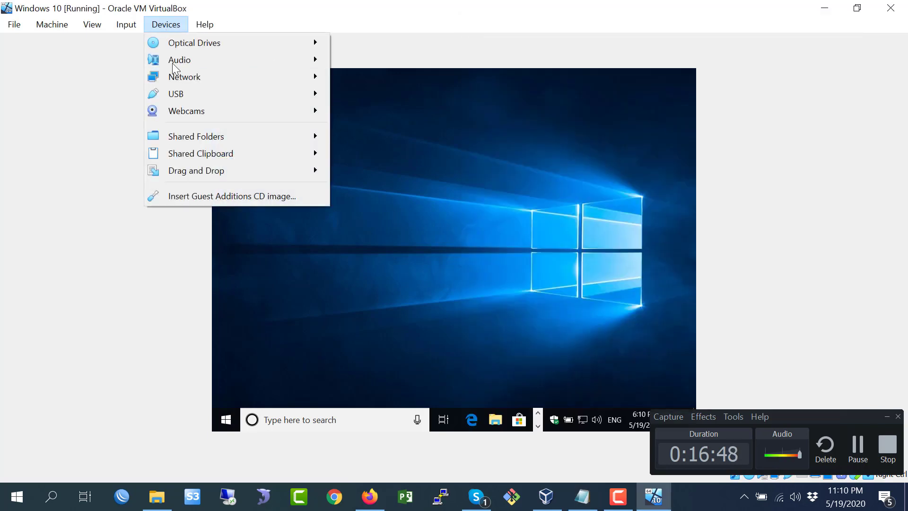
pyautogui.click(198, 197)
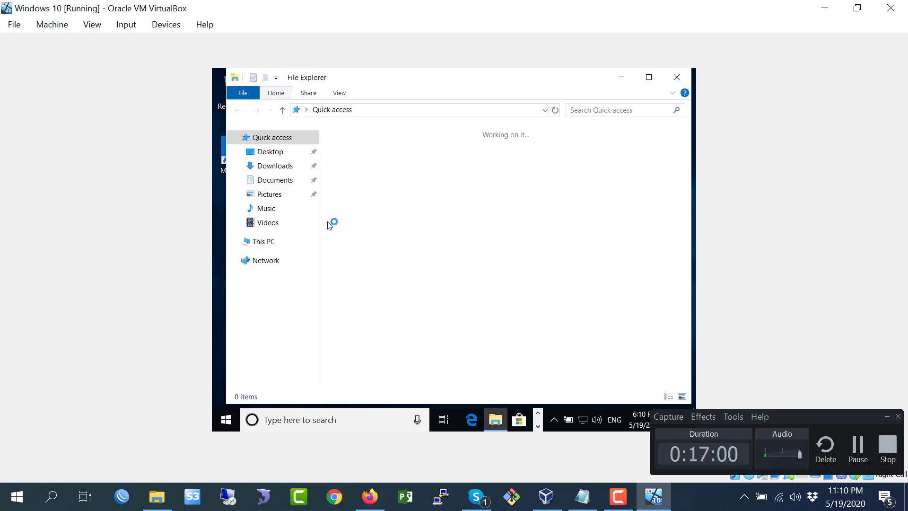
pyautogui.click(264, 242)
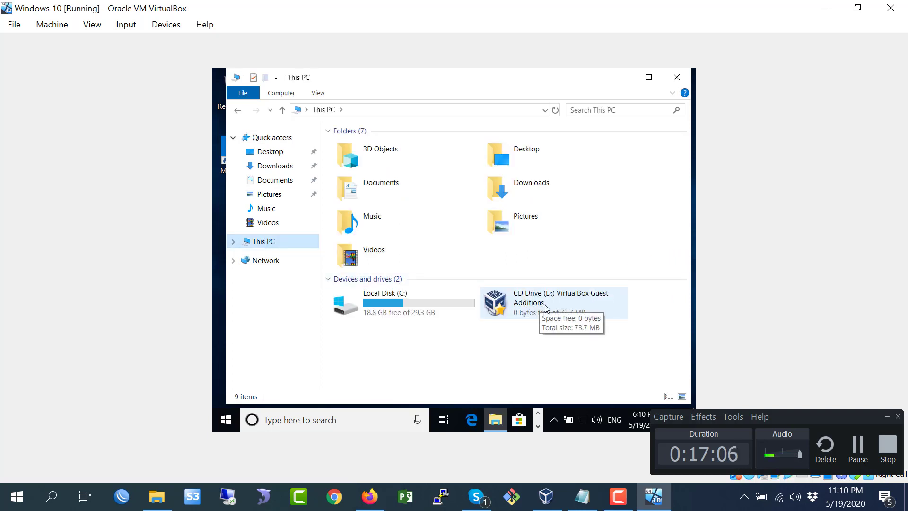
pyautogui.doubleClick(540, 298)
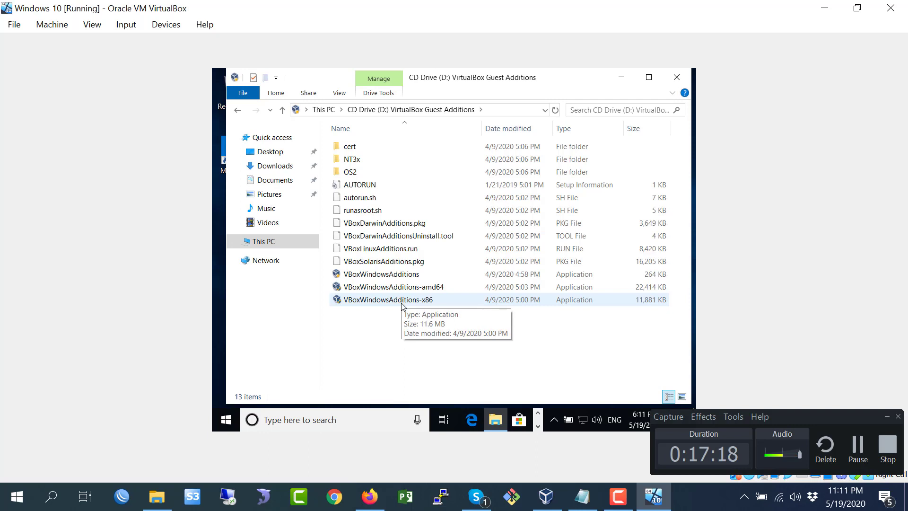
# - Run VBoxWindowsAdditions-amd64 from the CD and allow it to make changes to the device
pyautogui.click(412, 300)
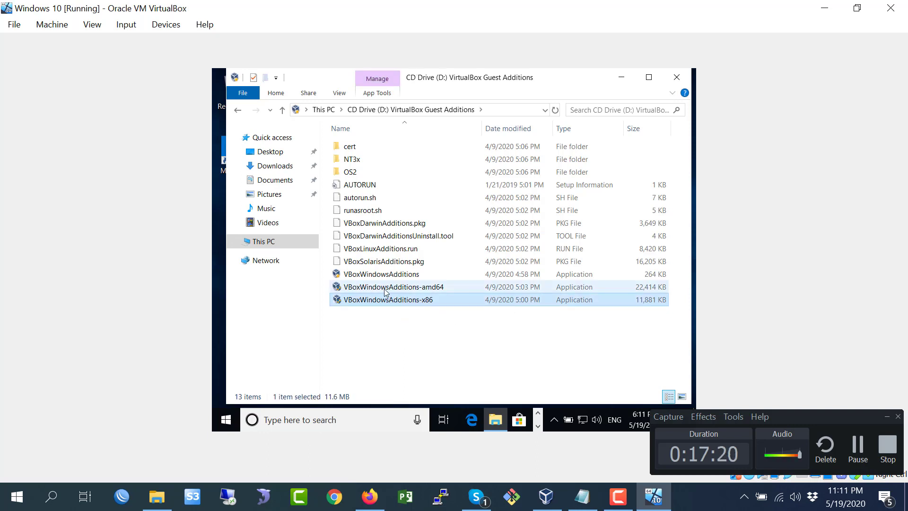
pyautogui.click(400, 287)
pyautogui.doubleClick(407, 289)
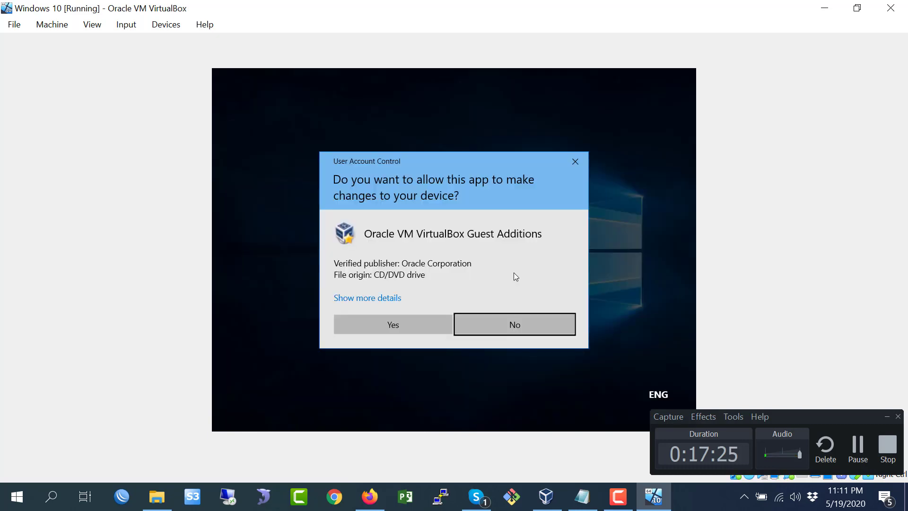
pyautogui.click(394, 326)
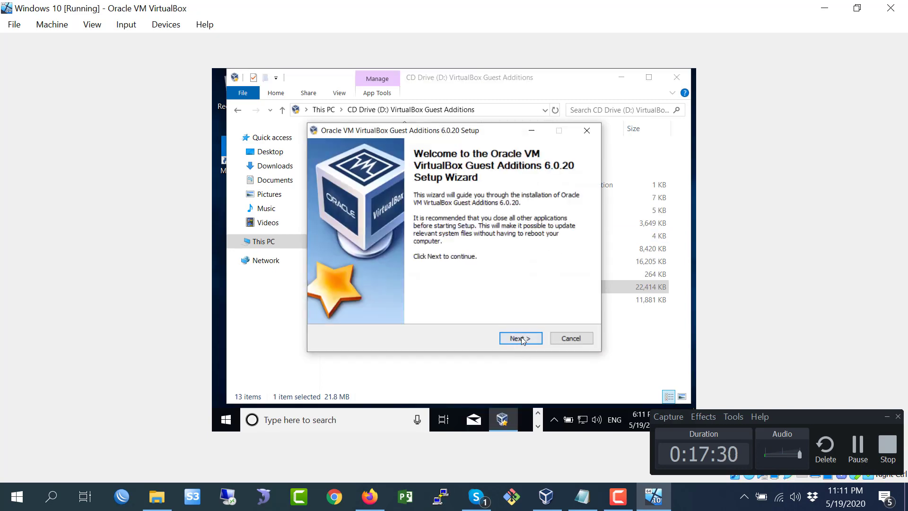
# - Proceed through the Guest Additions setup wizard with the default components and allow the Oracle device software to install
pyautogui.click(521, 340)
pyautogui.click(520, 339)
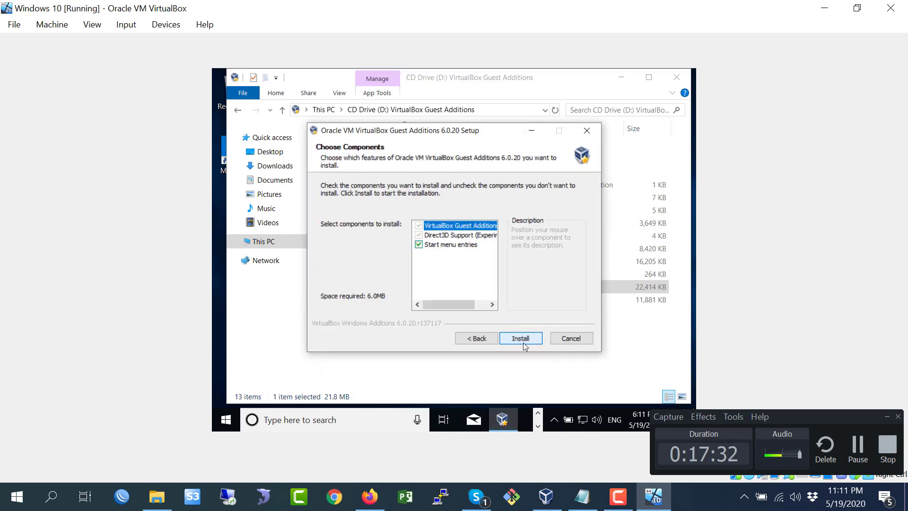
pyautogui.click(529, 340)
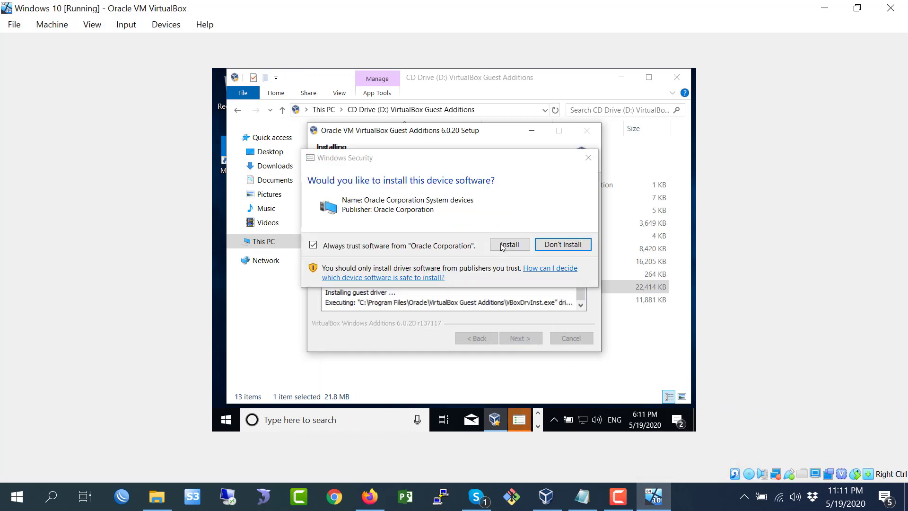
pyautogui.click(518, 299)
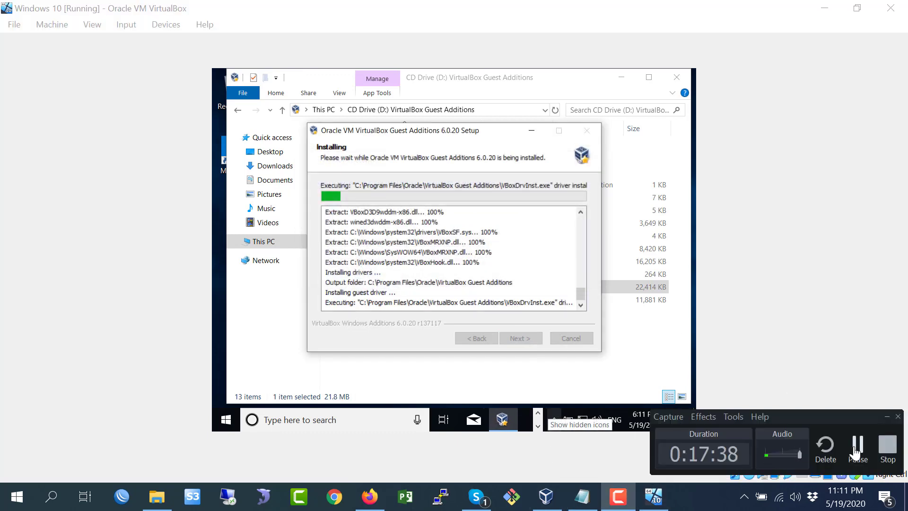
pyautogui.click(617, 495)
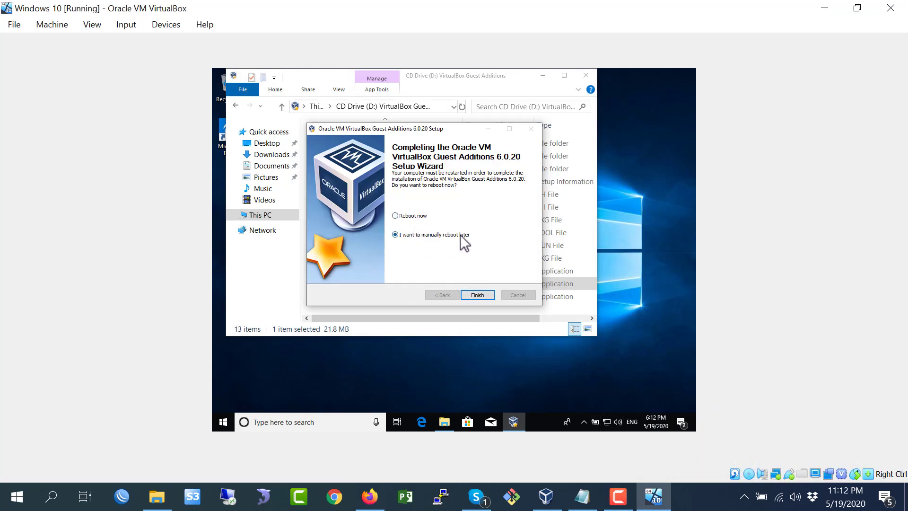
# - Finish the Guest Additions setup choosing to reboot manually later, and close File Explorer
pyautogui.click(479, 295)
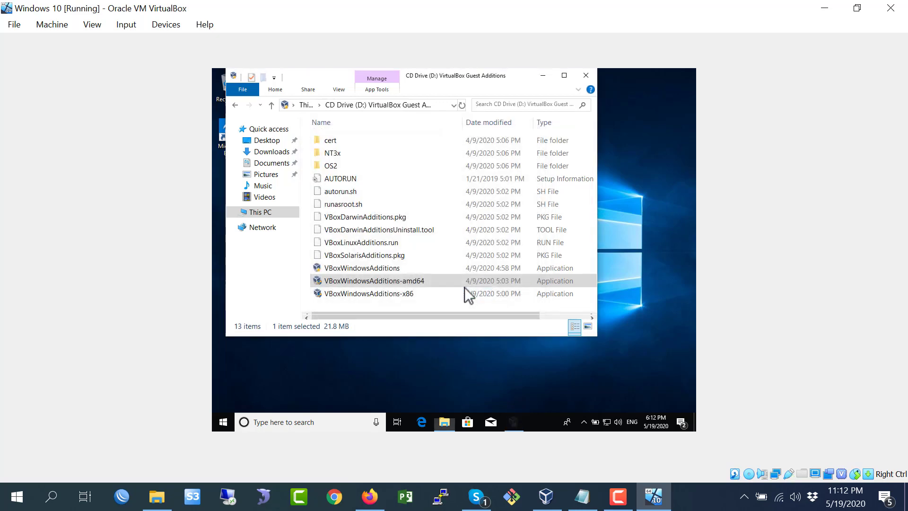
pyautogui.click(586, 76)
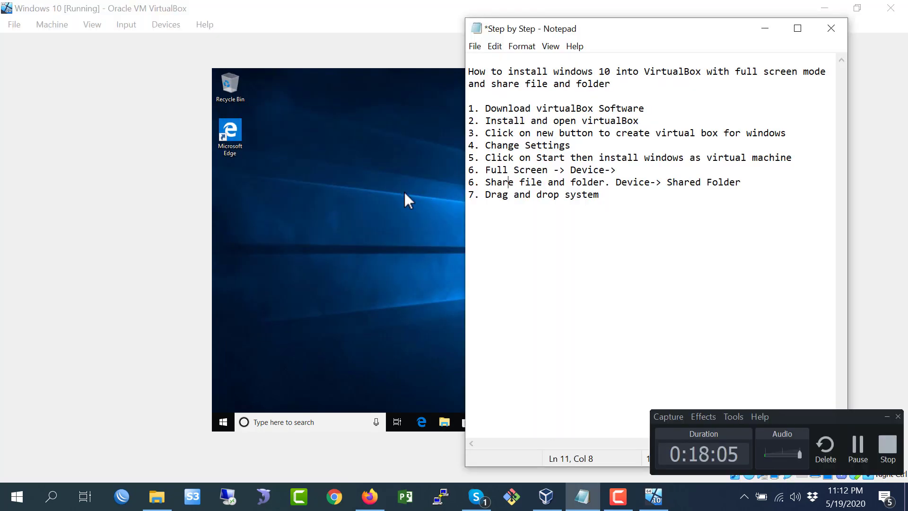
# - Restart the Windows 10 virtual machine from the Start menu's power options
pyautogui.click(404, 191)
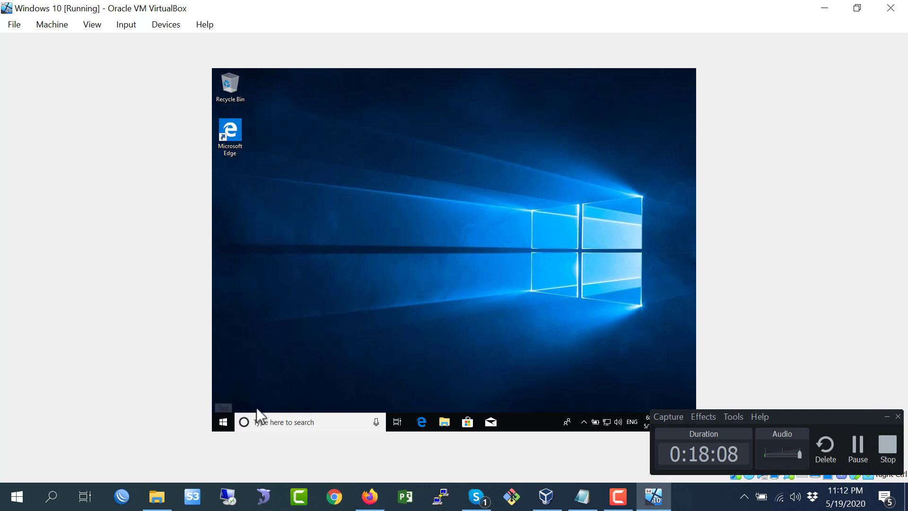
pyautogui.click(227, 418)
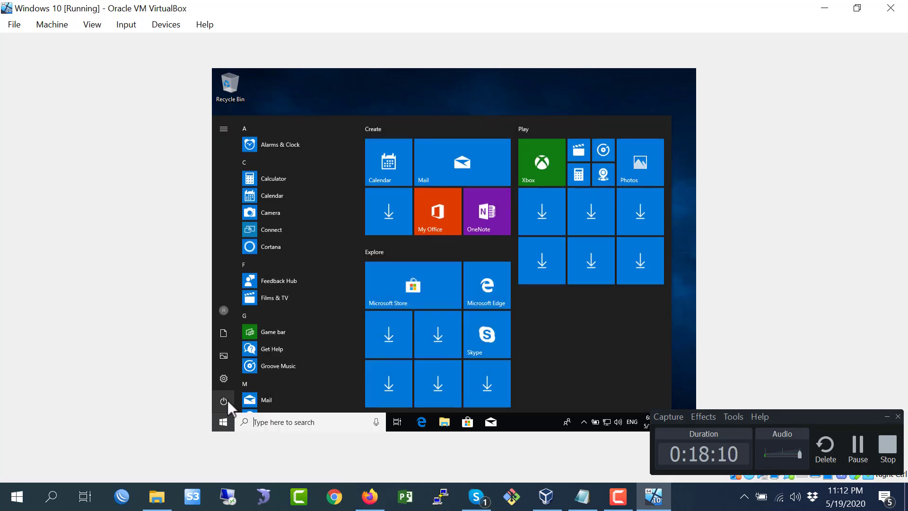
pyautogui.click(226, 402)
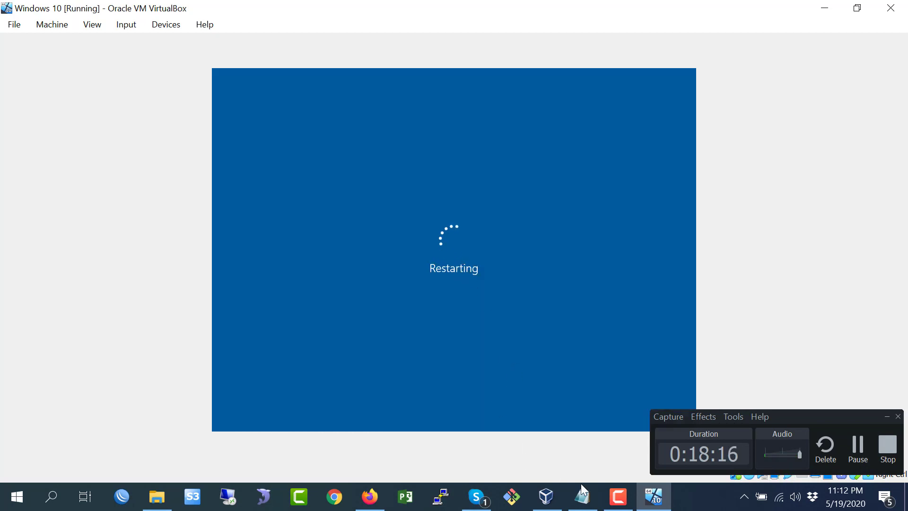
pyautogui.moveTo(583, 501)
pyautogui.click(861, 445)
pyautogui.click(860, 447)
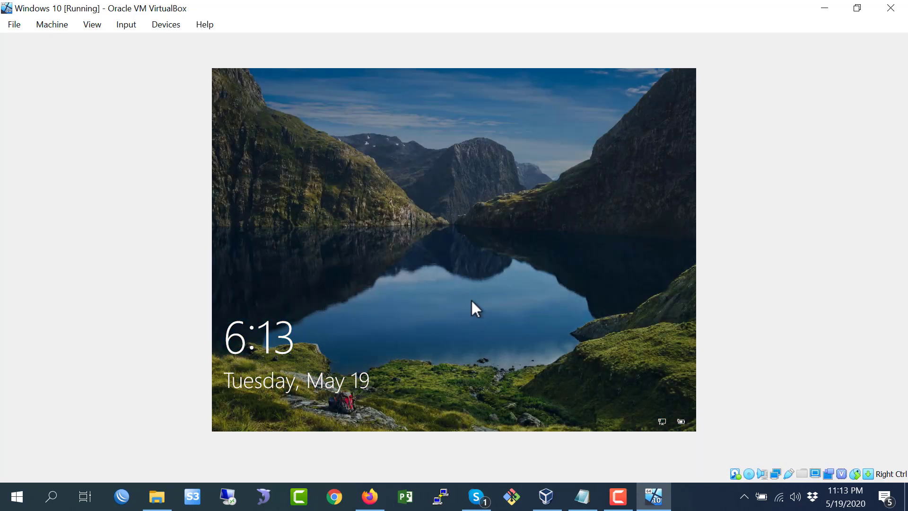
# - Dismiss the lock screen and sign in with the local account password
pyautogui.click(464, 293)
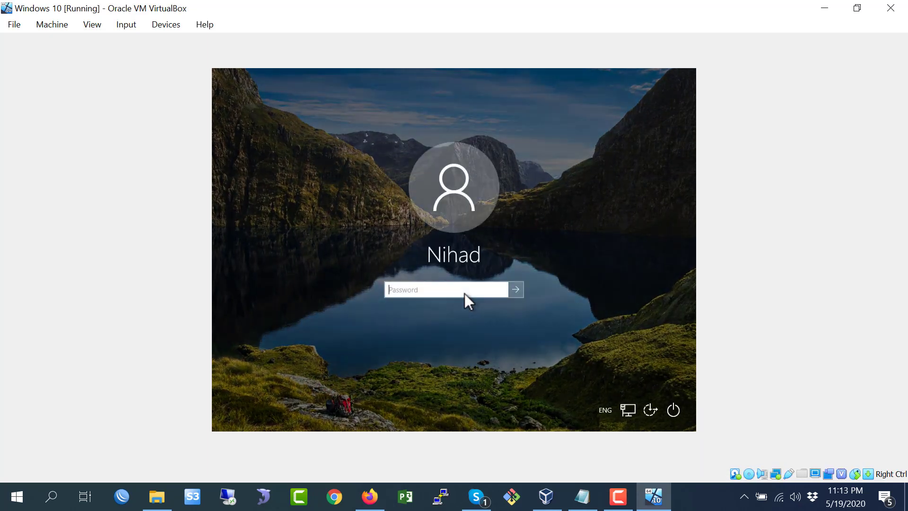
pyautogui.write('********')
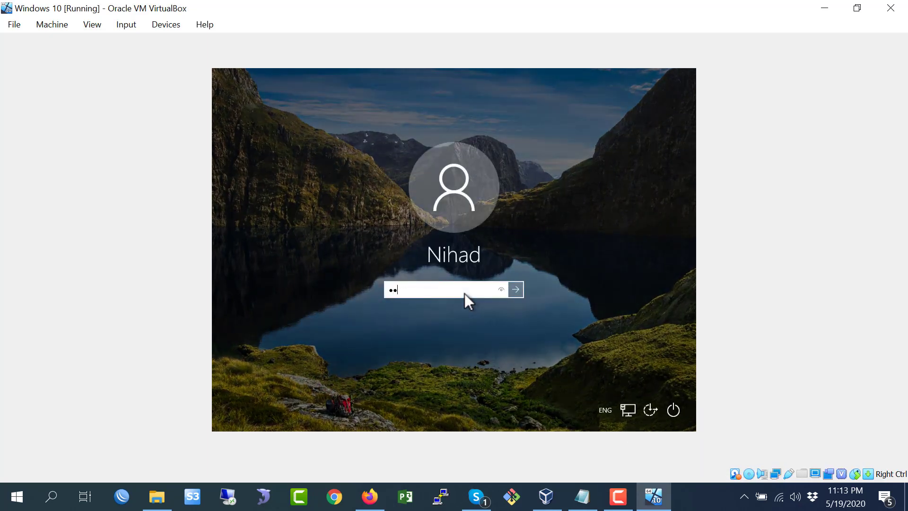
pyautogui.press('Return')
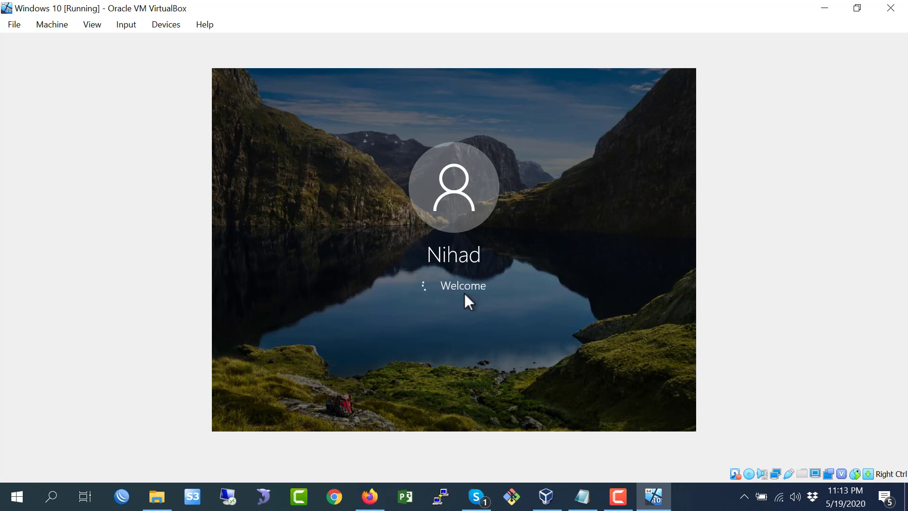
pyautogui.click(629, 505)
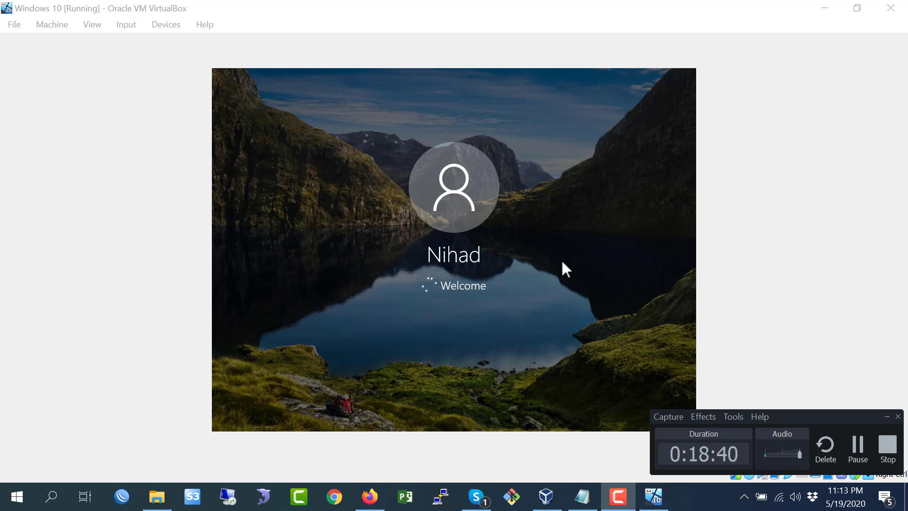
pyautogui.click(858, 449)
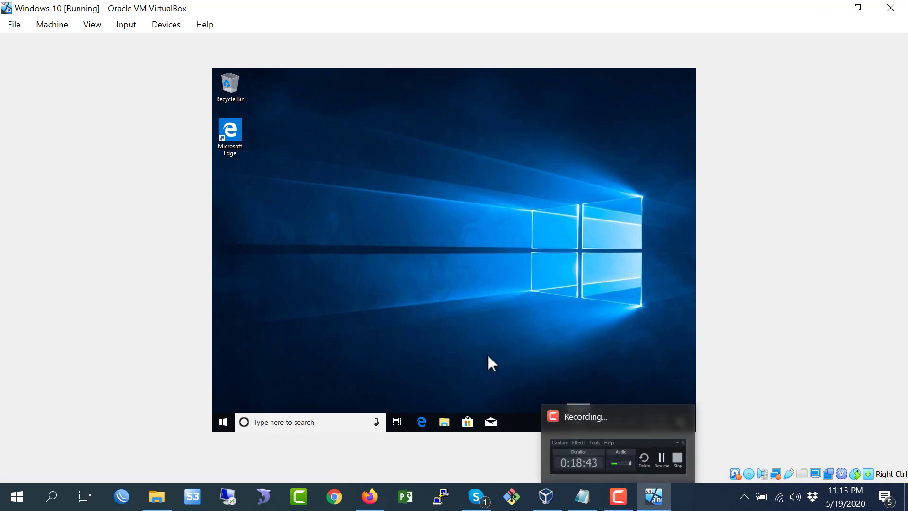
pyautogui.click(617, 496)
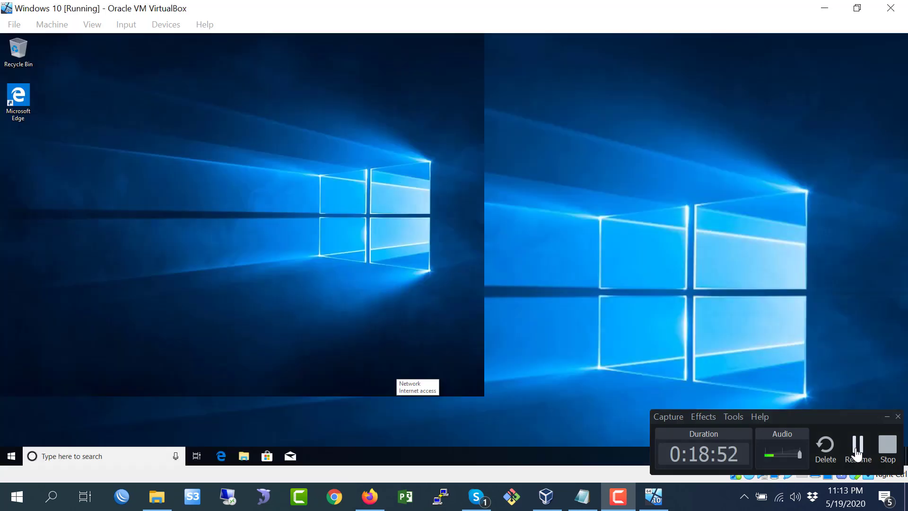
pyautogui.click(857, 453)
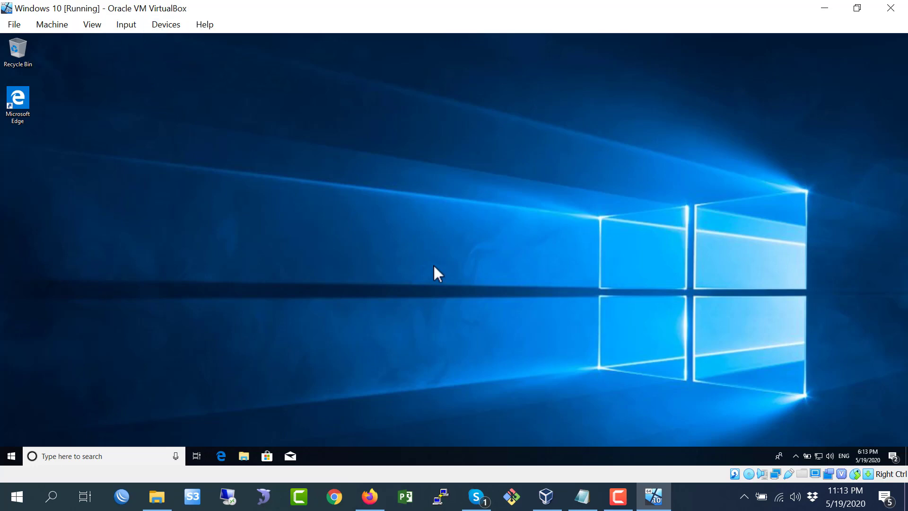
# - Review the shared file and folder line in the Step by Step notes
pyautogui.click(582, 496)
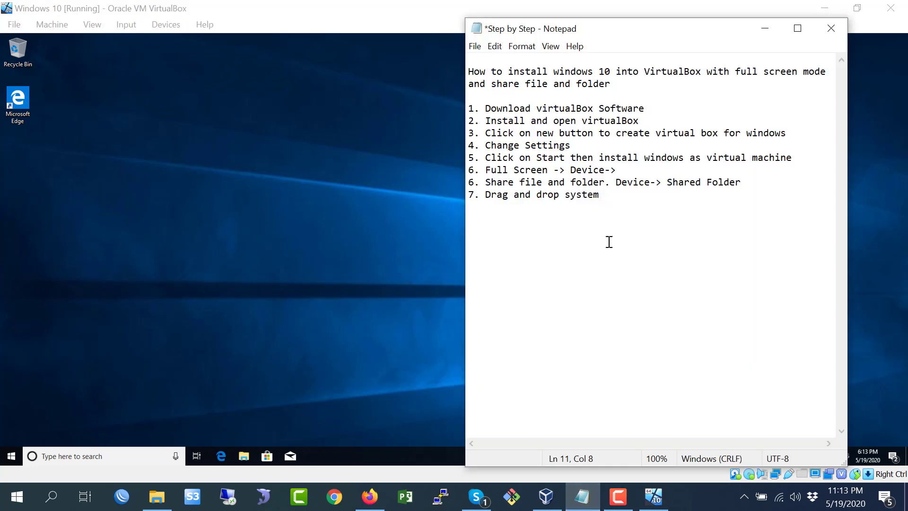
pyautogui.moveTo(489, 183); pyautogui.dragTo(543, 184)
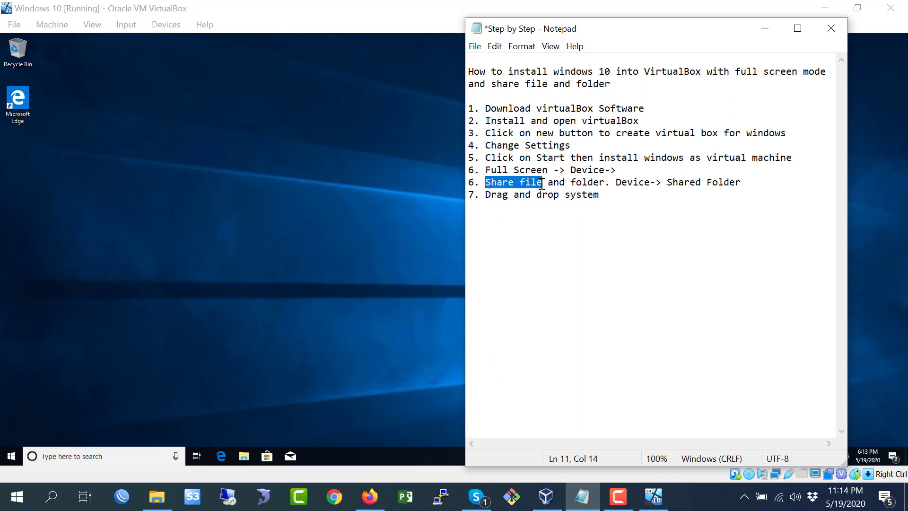
pyautogui.click(606, 185)
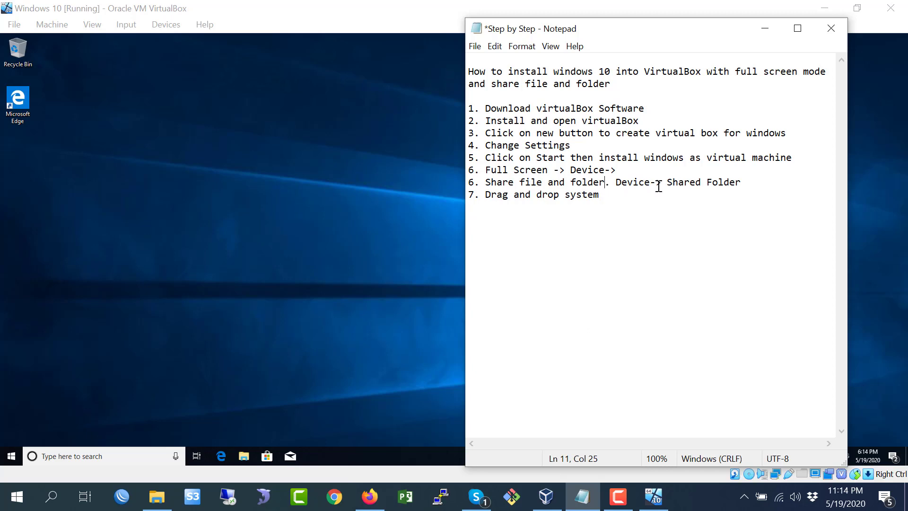
pyautogui.click(356, 209)
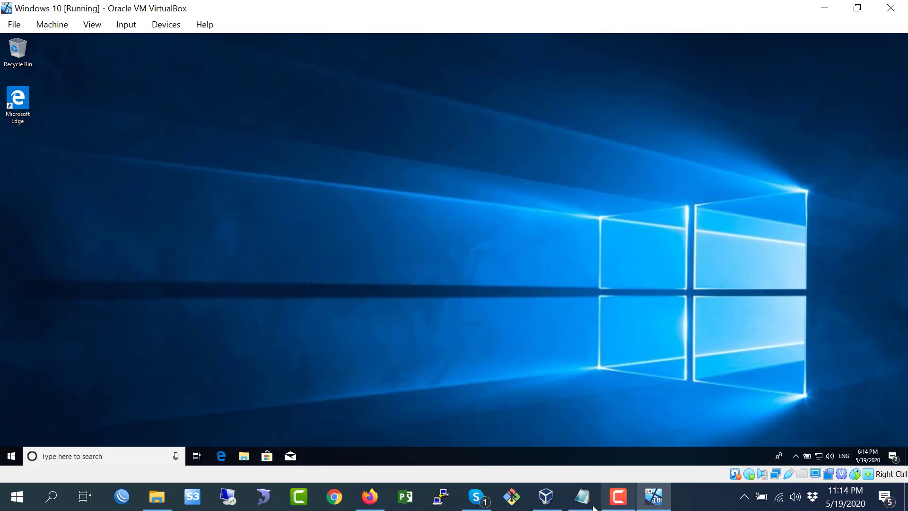
pyautogui.click(582, 497)
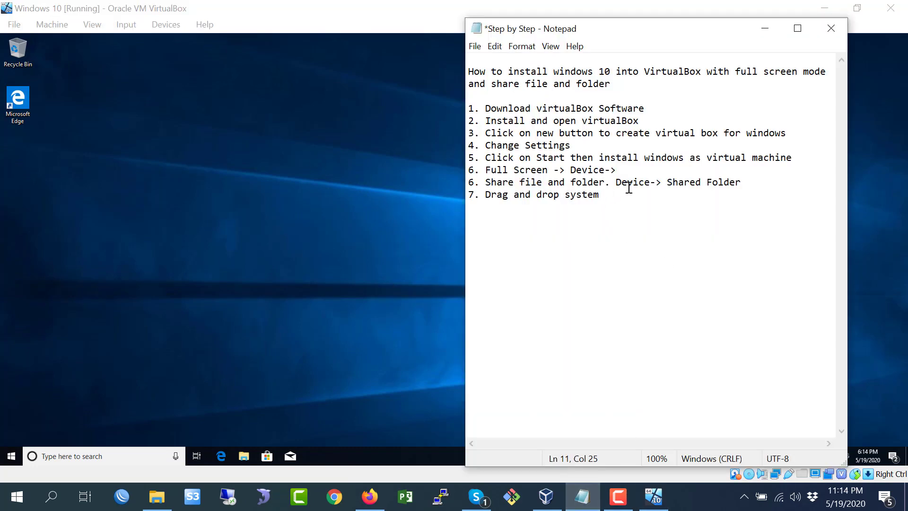
pyautogui.click(279, 168)
# - Add a new shared folder for the VM whose folder path is E:\Shared Folder on the host
pyautogui.click(157, 24)
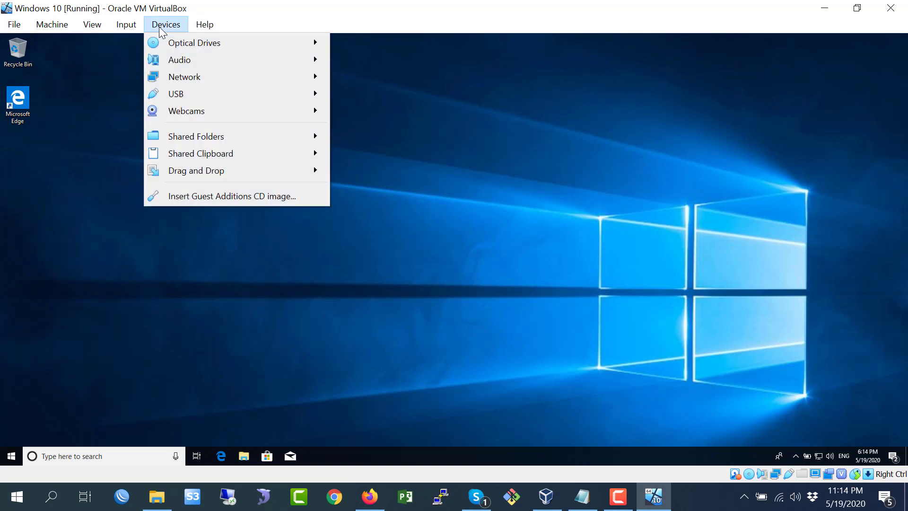
pyautogui.moveTo(197, 142)
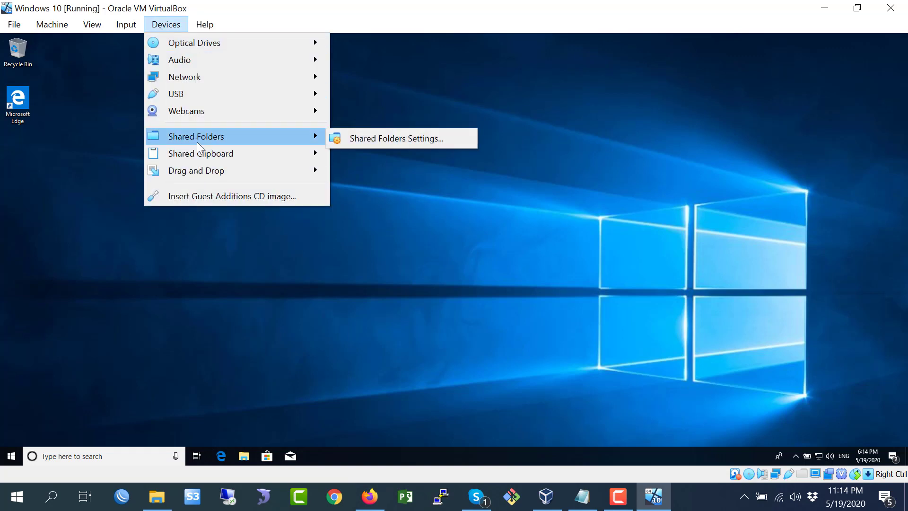
pyautogui.click(399, 141)
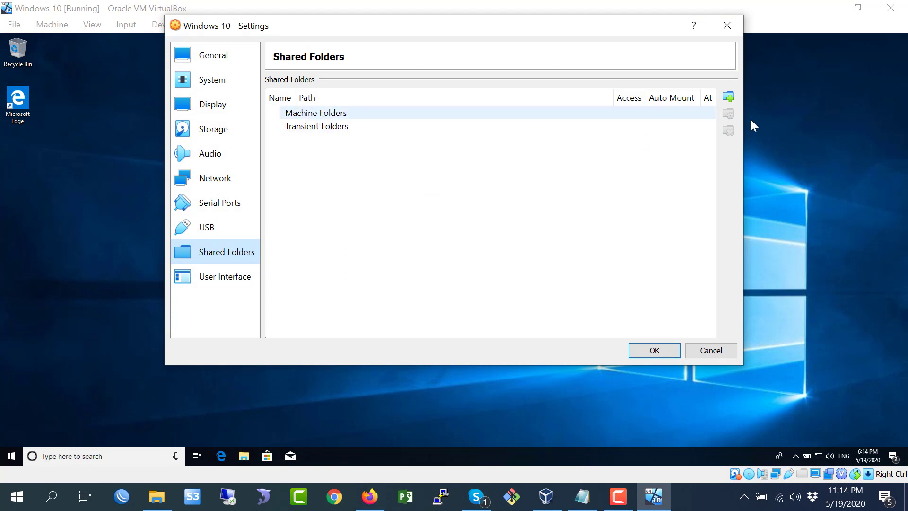
pyautogui.click(731, 99)
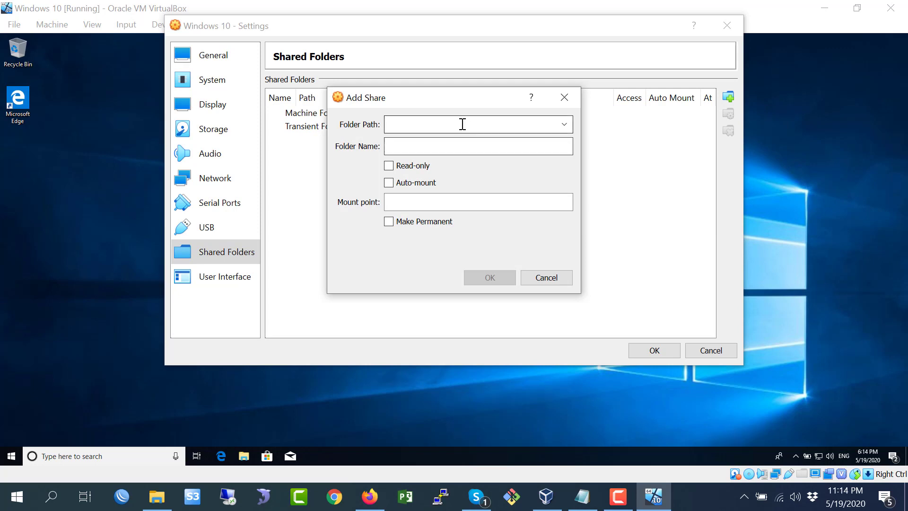
pyautogui.click(564, 124)
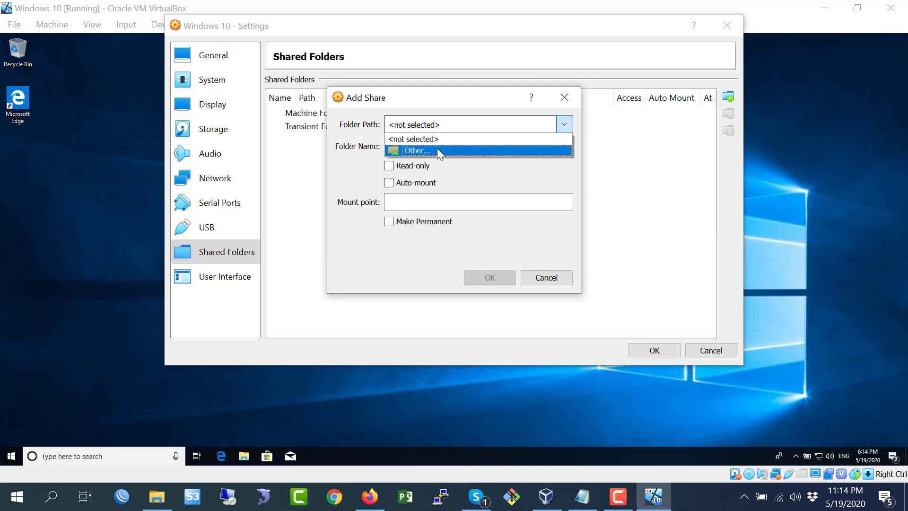
pyautogui.click(438, 151)
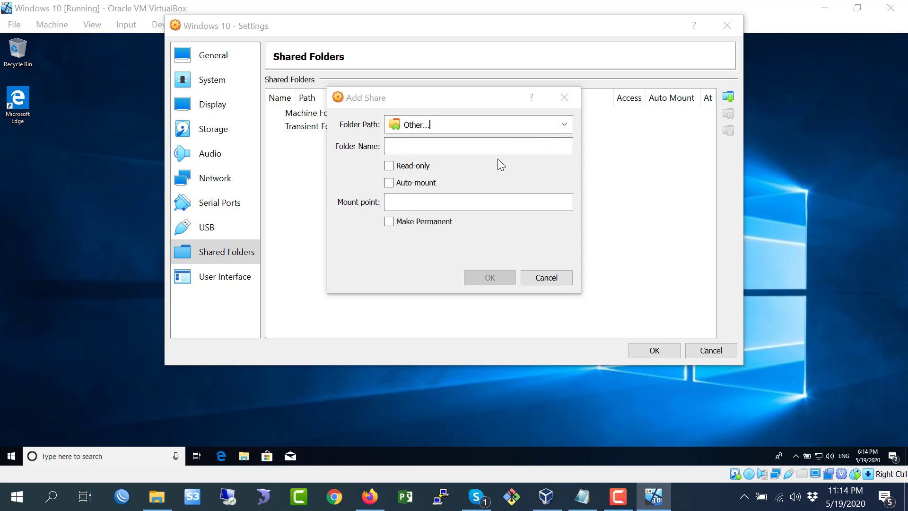
pyautogui.scroll(-5, 435, 195)
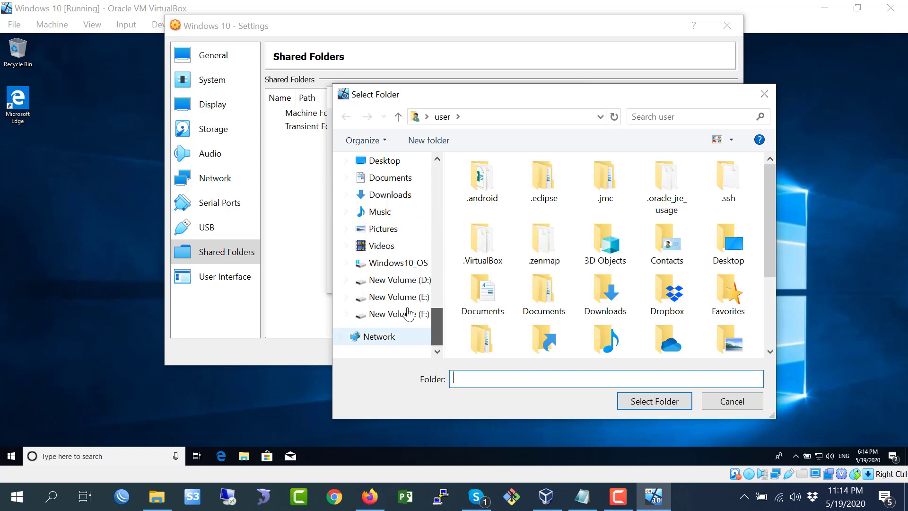
pyautogui.click(397, 297)
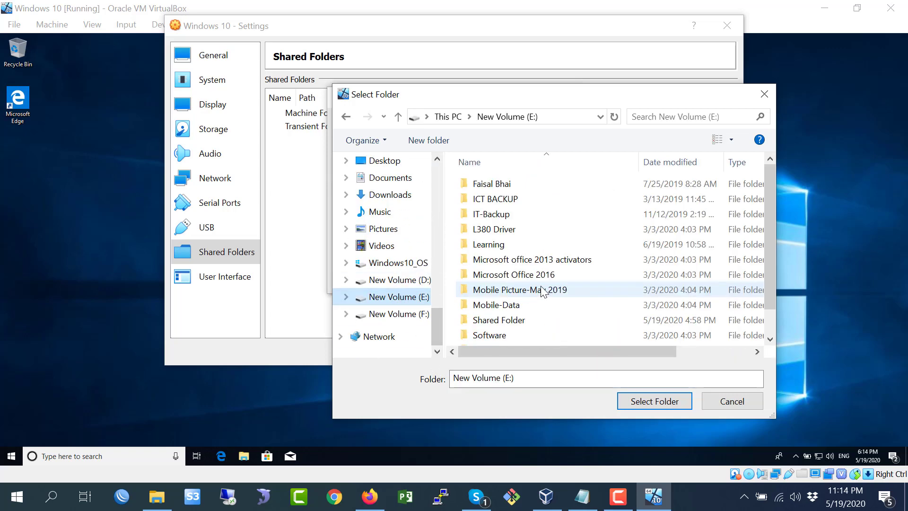
pyautogui.click(487, 320)
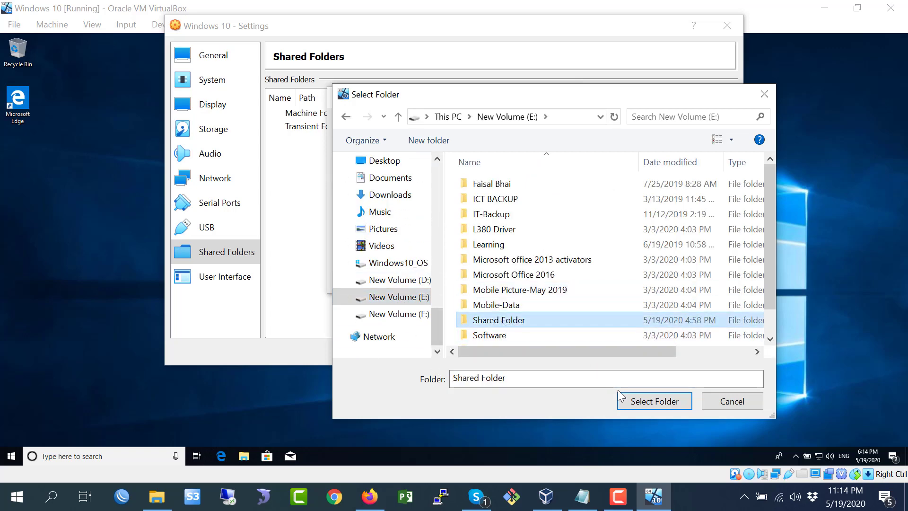
pyautogui.click(643, 402)
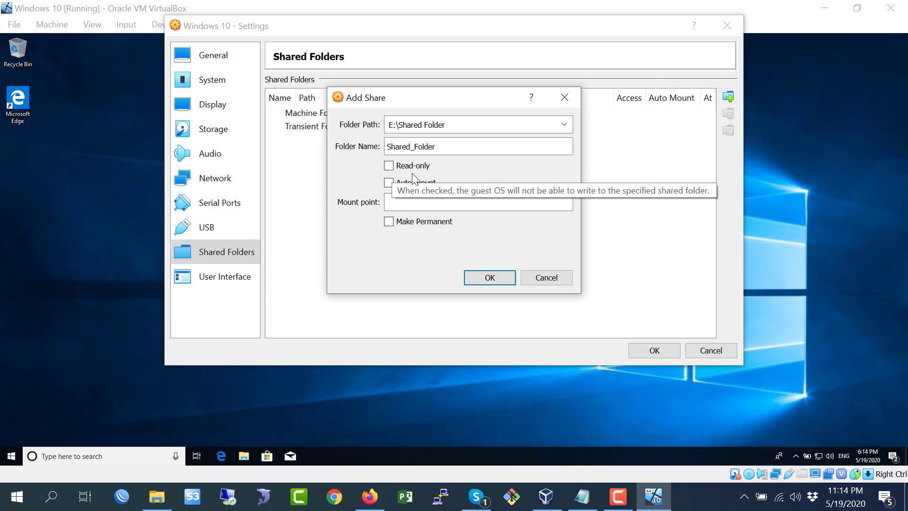
# - Enable Auto-mount and Make Permanent for the Shared_Folder share and confirm the shared folder settings
pyautogui.click(389, 184)
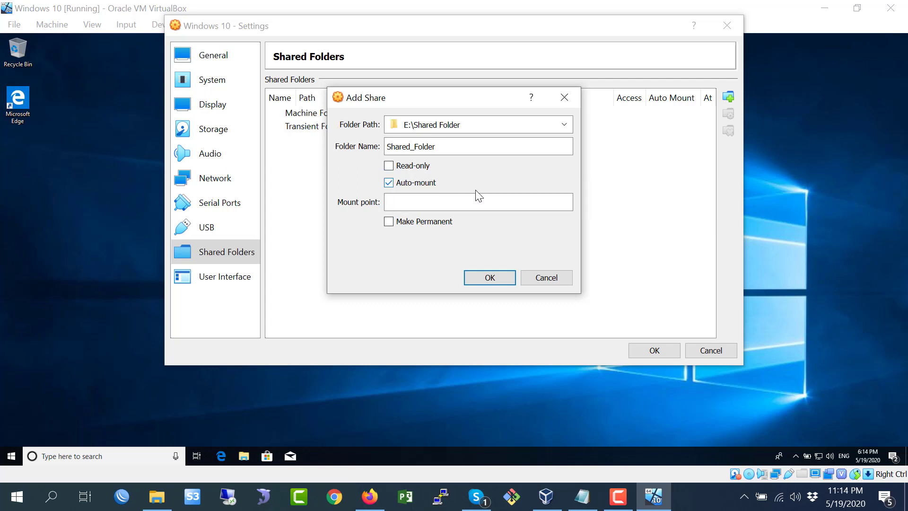
pyautogui.click(389, 223)
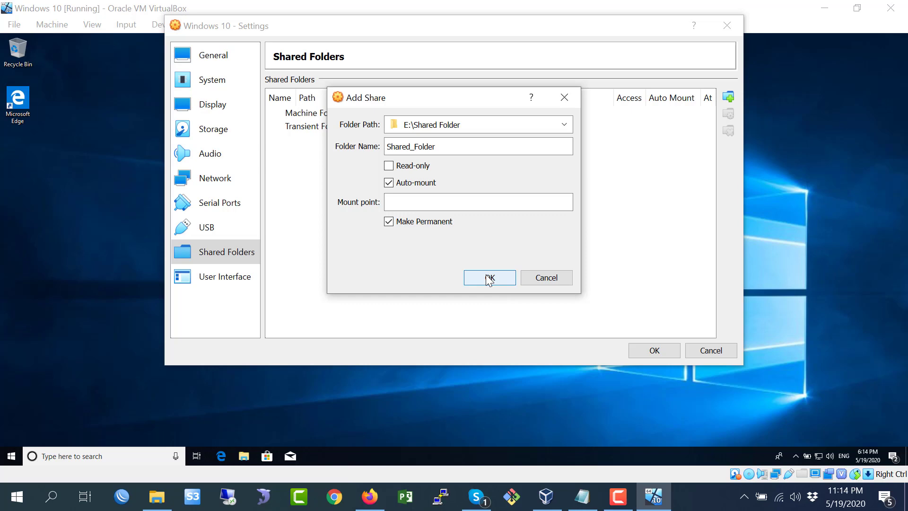
pyautogui.click(490, 278)
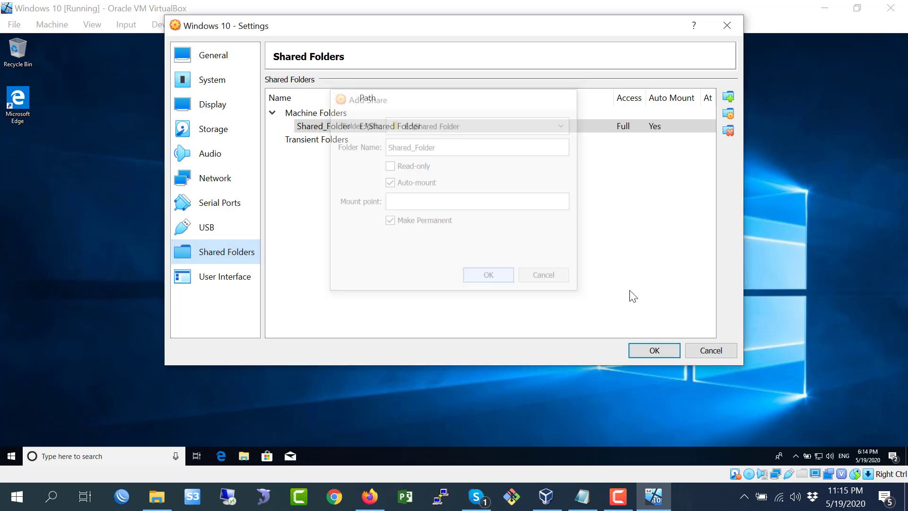
pyautogui.click(655, 351)
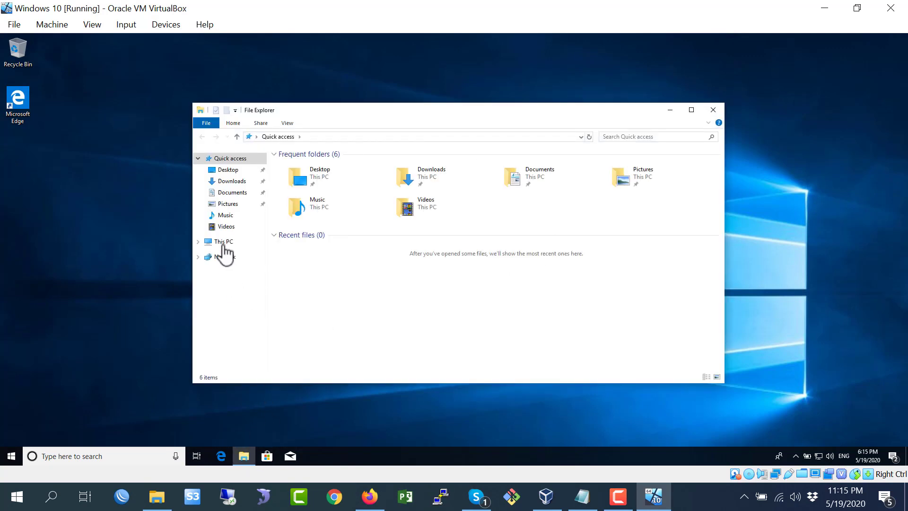
# - Open the Shared_Folder (Z:) network drive in the guest and create a new folder named Server File inside it
pyautogui.click(224, 242)
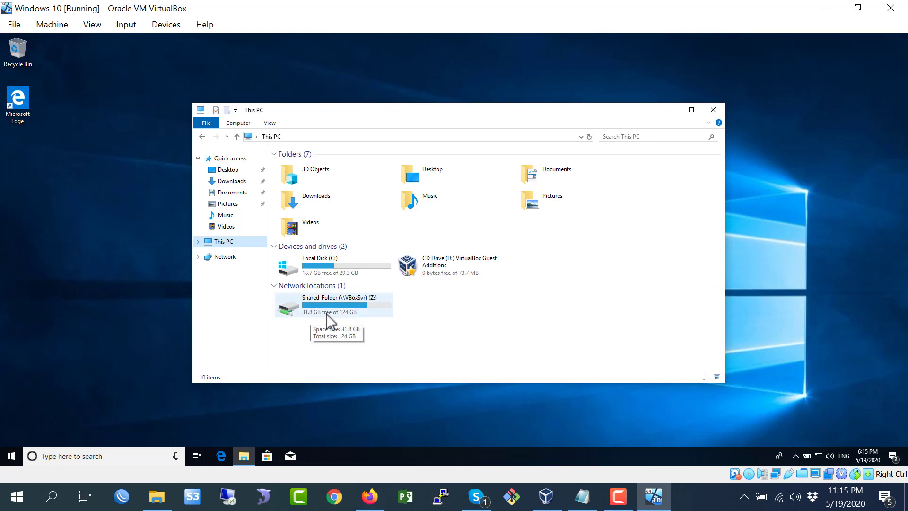
pyautogui.doubleClick(359, 306)
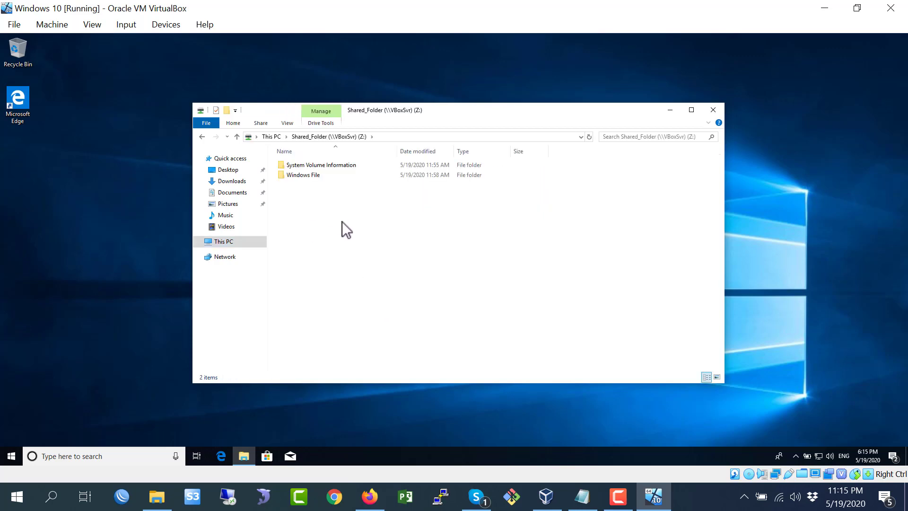
pyautogui.rightClick(342, 223)
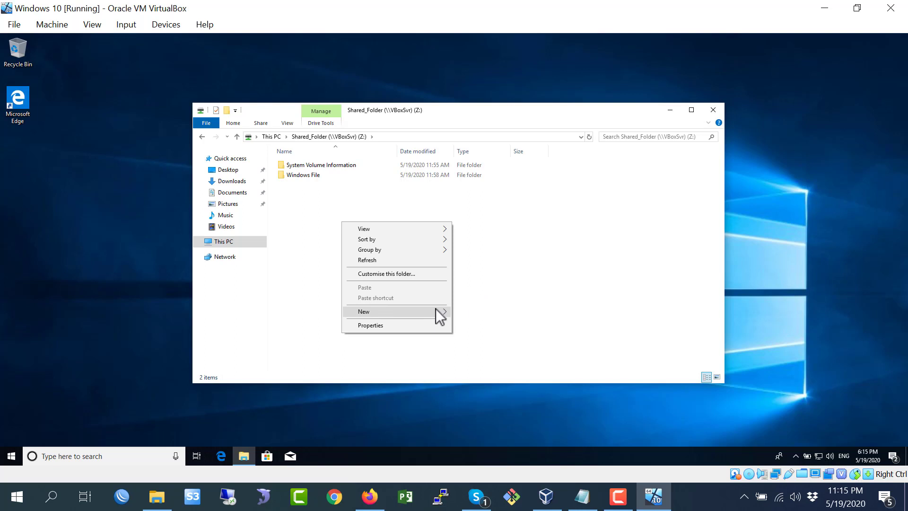
pyautogui.moveTo(436, 308)
pyautogui.click(469, 311)
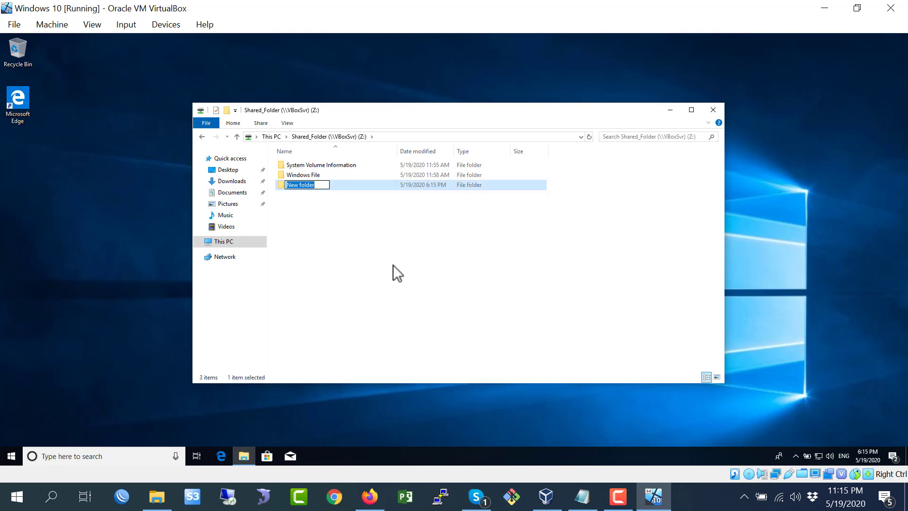
pyautogui.write('Server File')
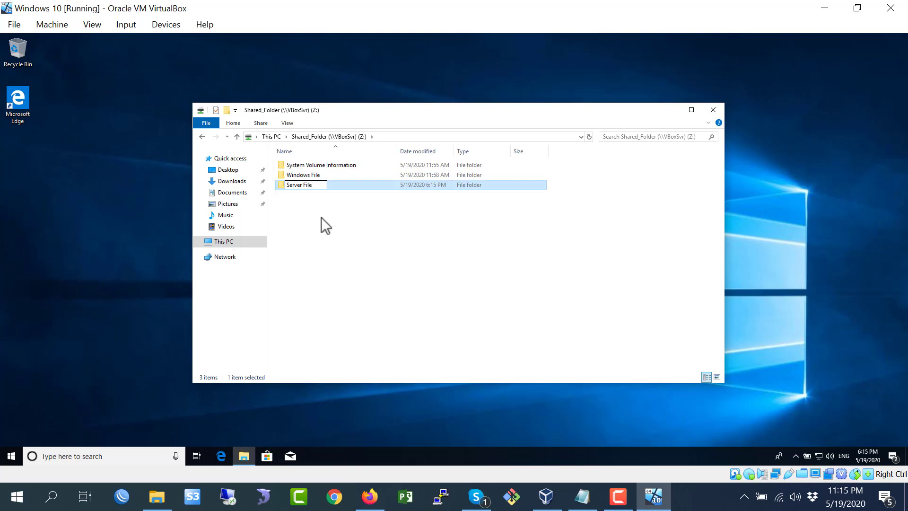
pyautogui.click(374, 244)
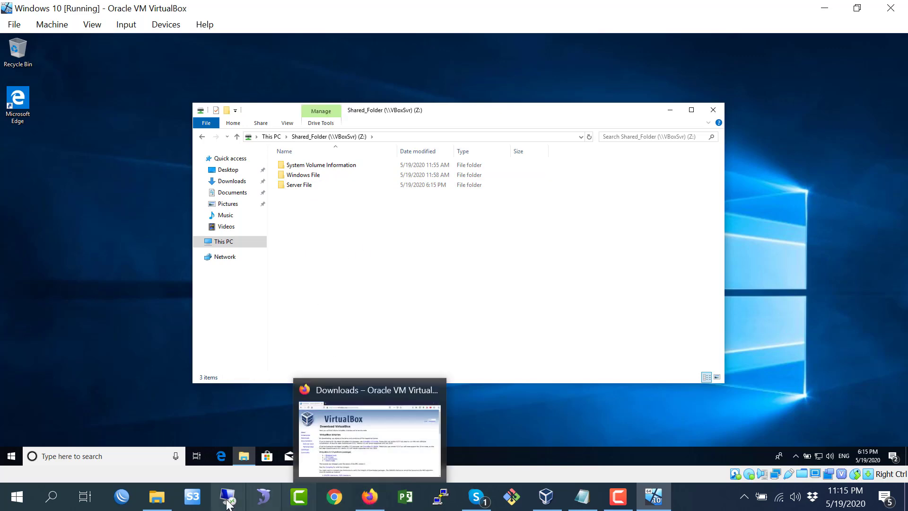
# - Open E:\Shared Folder in the host's File Explorer to check its contents, then minimise that window
pyautogui.click(163, 389)
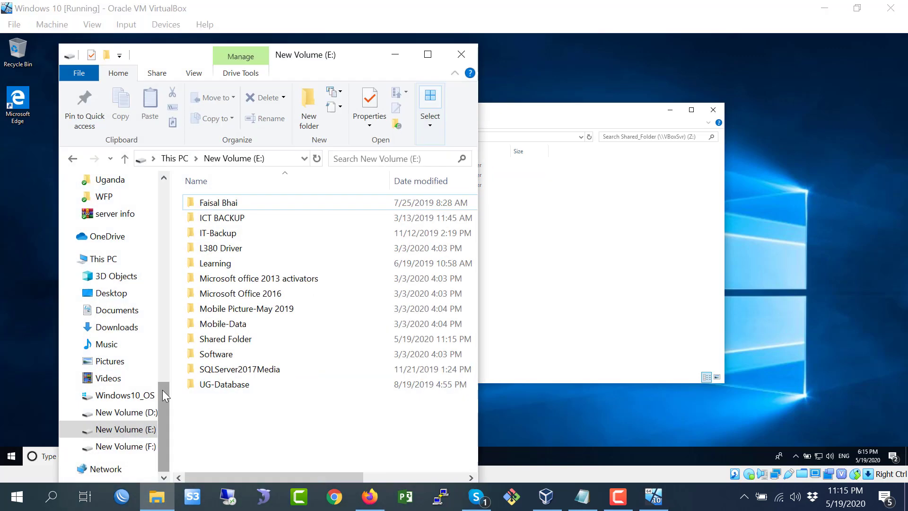
pyautogui.click(141, 429)
pyautogui.doubleClick(227, 340)
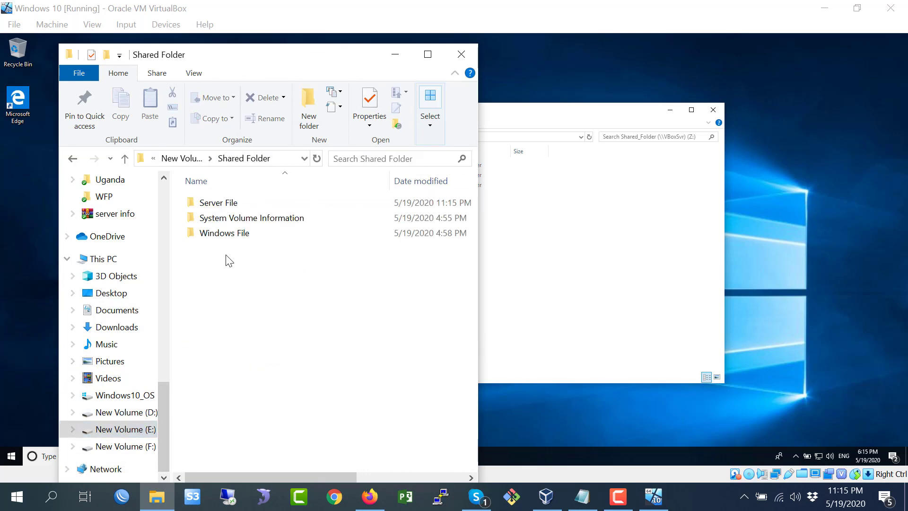
pyautogui.click(226, 208)
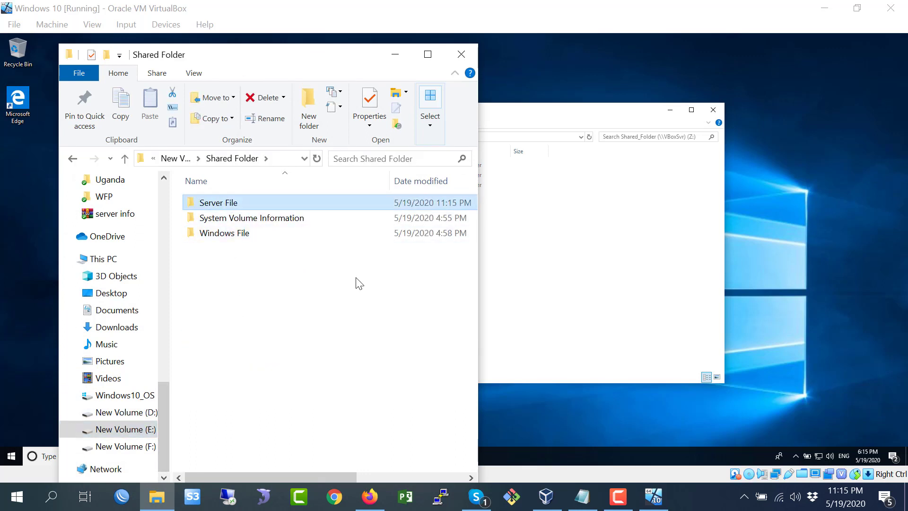
pyautogui.click(393, 55)
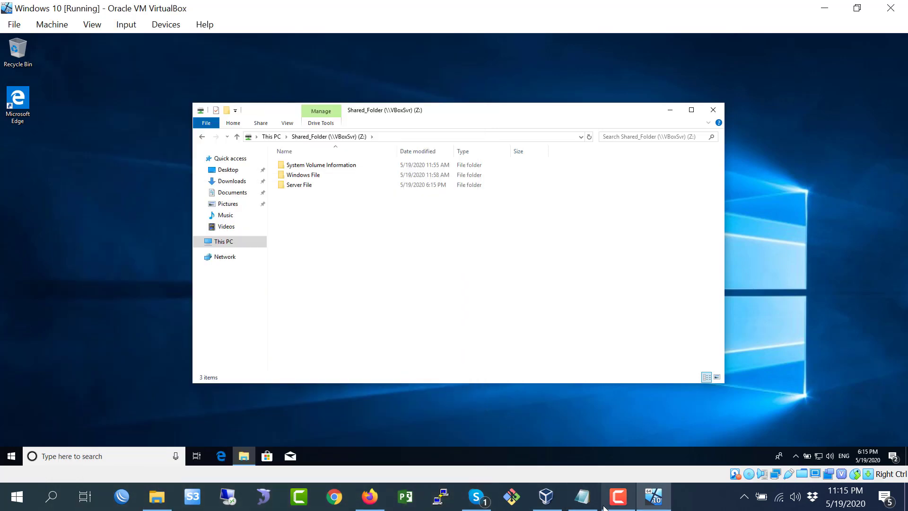
# - Review the drag and drop line in the notes and arrange the restored VM window beside the host's File Explorer
pyautogui.click(582, 495)
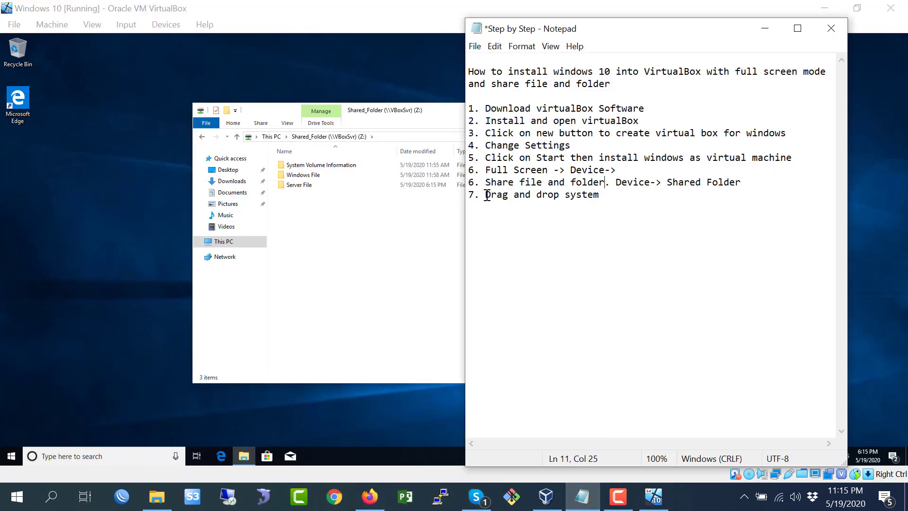
pyautogui.moveTo(487, 196); pyautogui.dragTo(648, 209)
pyautogui.click(857, 8)
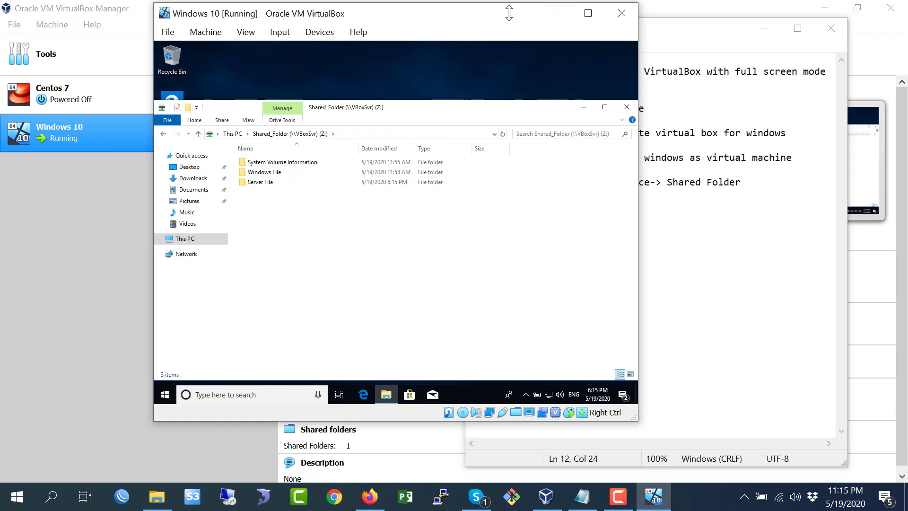
pyautogui.moveTo(492, 14); pyautogui.dragTo(606, 15)
pyautogui.click(157, 497)
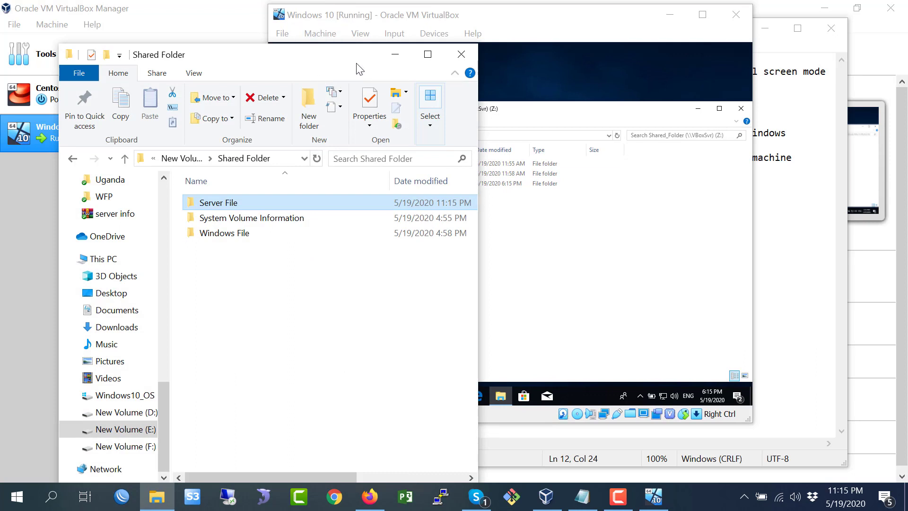
pyautogui.moveTo(358, 69); pyautogui.dragTo(284, 35)
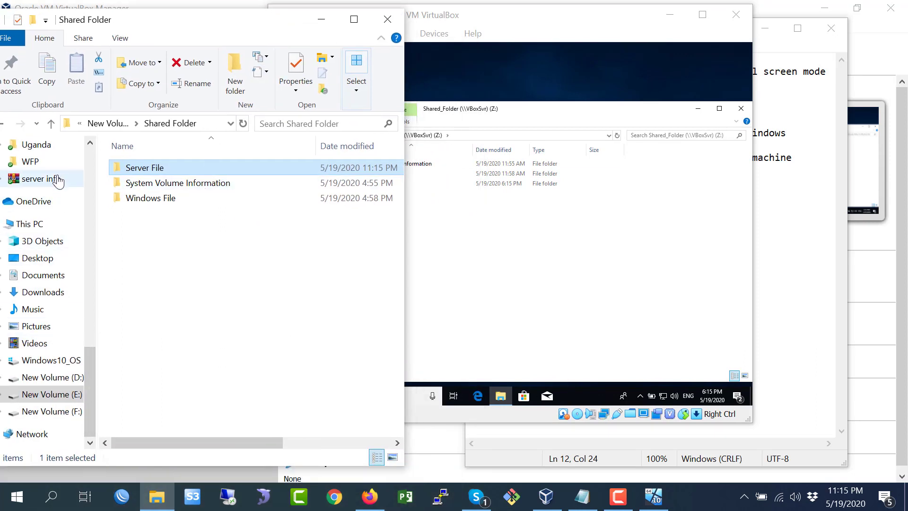
# - Open the Windows File folder on the host and create a new text document in it
pyautogui.doubleClick(151, 198)
pyautogui.rightClick(223, 314)
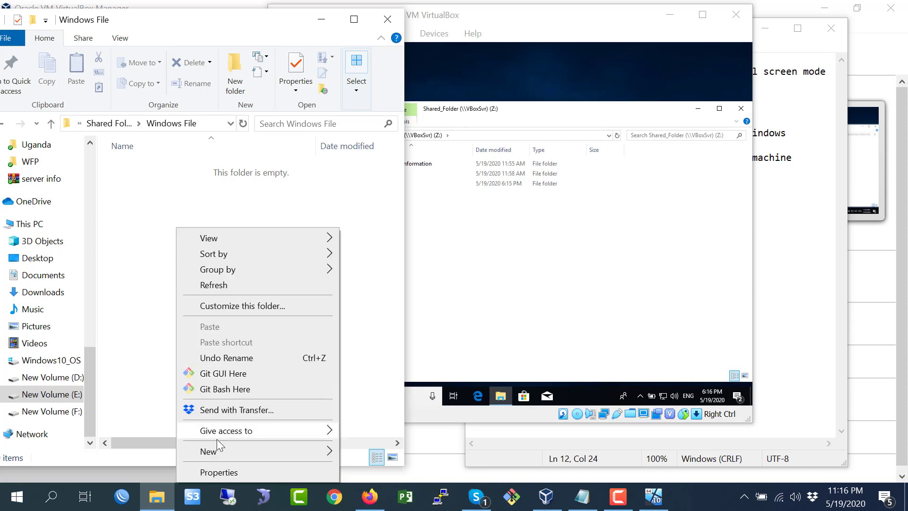
pyautogui.moveTo(230, 450)
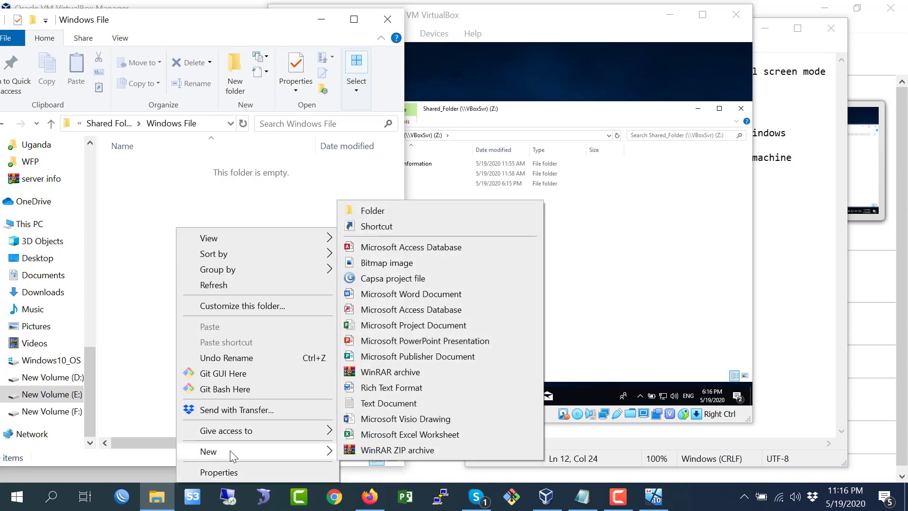
pyautogui.click(369, 404)
pyautogui.click(177, 294)
pyautogui.click(138, 173)
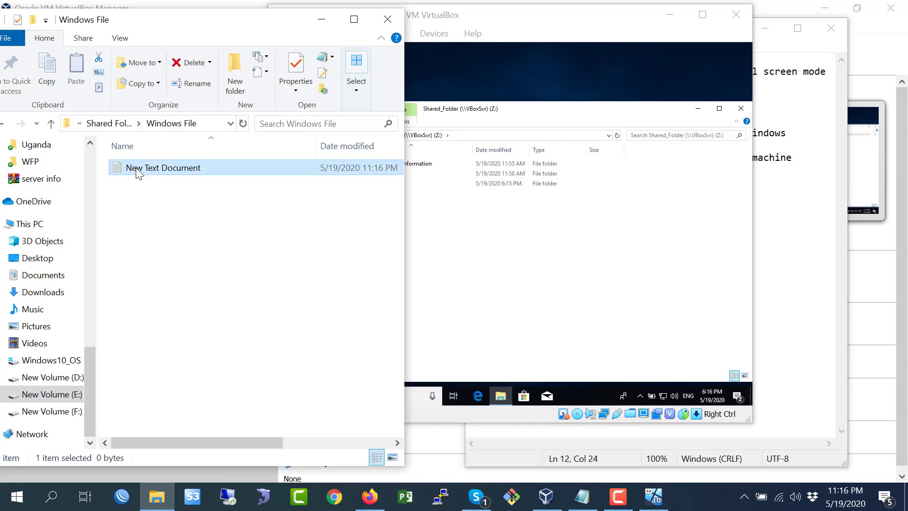
# - Try to drag the host's new text document into the VM and close the guest's File Explorer
pyautogui.moveTo(139, 173); pyautogui.dragTo(741, 113)
pyautogui.click(697, 111)
# - Create a new text document on the guest's desktop
pyautogui.rightClick(525, 150)
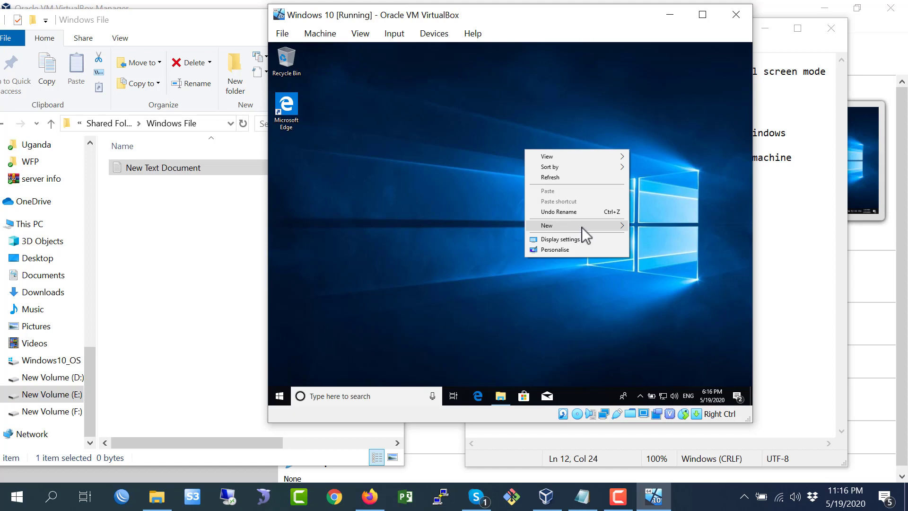
pyautogui.moveTo(581, 227)
pyautogui.click(659, 282)
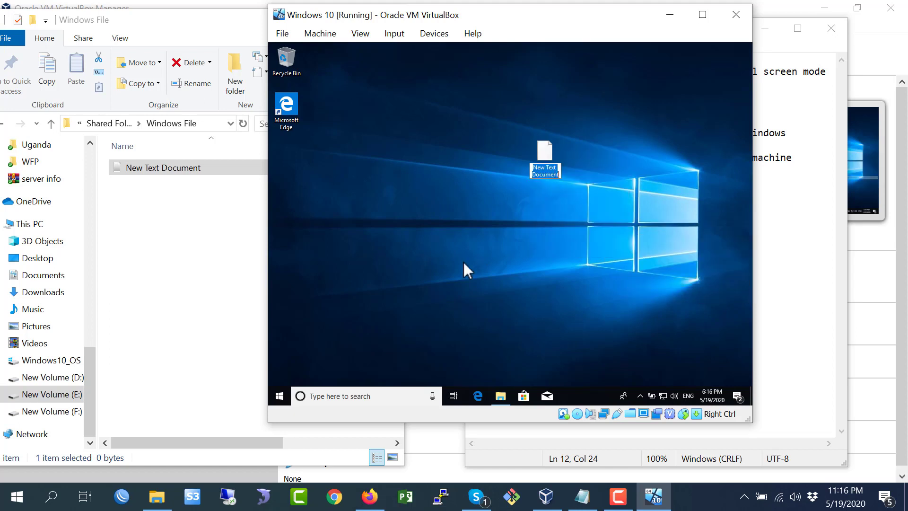
# - Set the VM's Drag and Drop mode to Bidirectional after trying to drag the guest's text document onto the host folder
pyautogui.moveTo(544, 154); pyautogui.dragTo(163, 258)
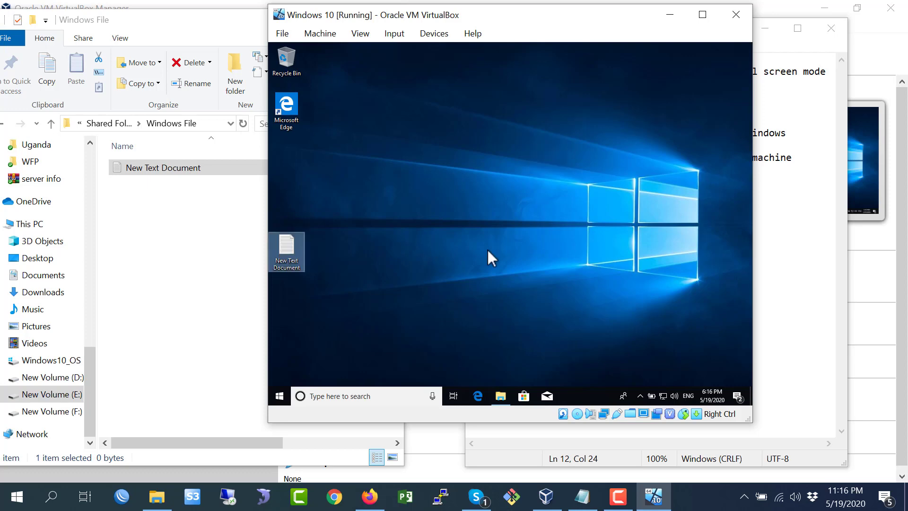
pyautogui.click(447, 40)
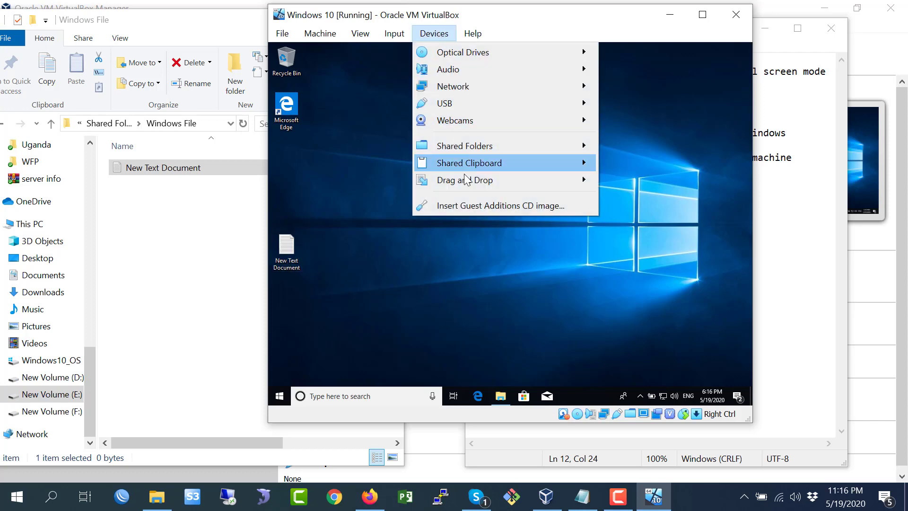
pyautogui.moveTo(468, 186)
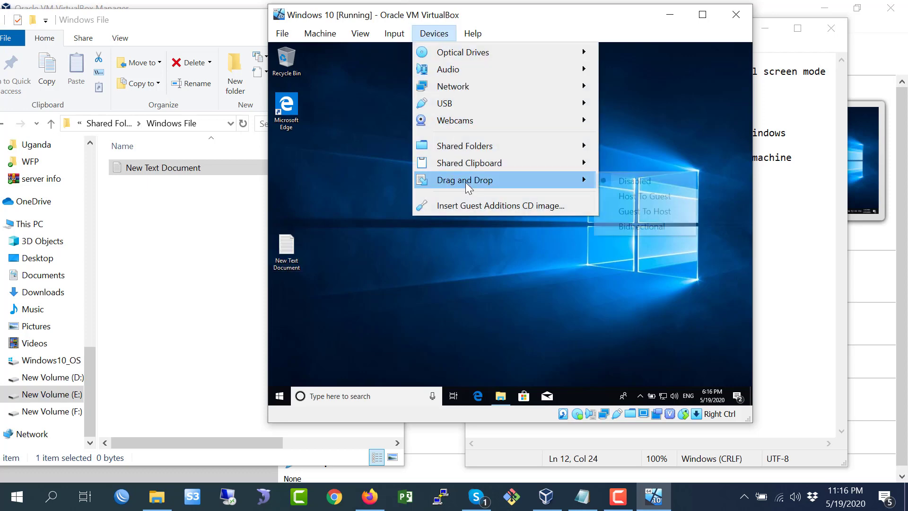
pyautogui.click(640, 227)
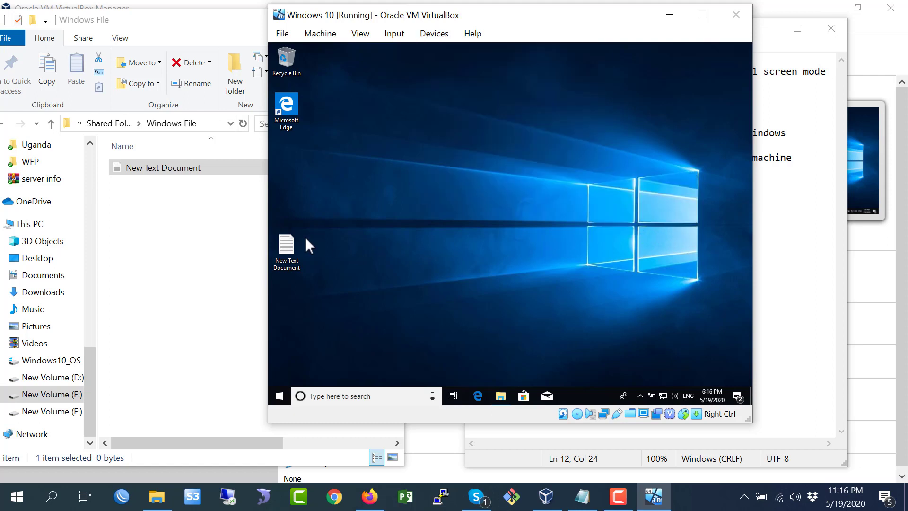
# - Drag the guest's desktop text document into the host's Windows File folder, replacing the file already there
pyautogui.moveTo(295, 248); pyautogui.dragTo(506, 212)
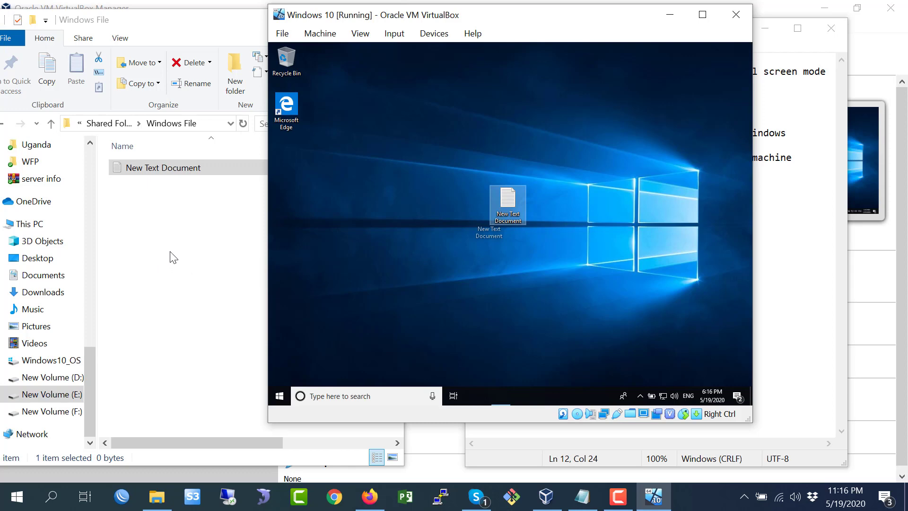
pyautogui.rightClick(575, 175)
pyautogui.click(596, 203)
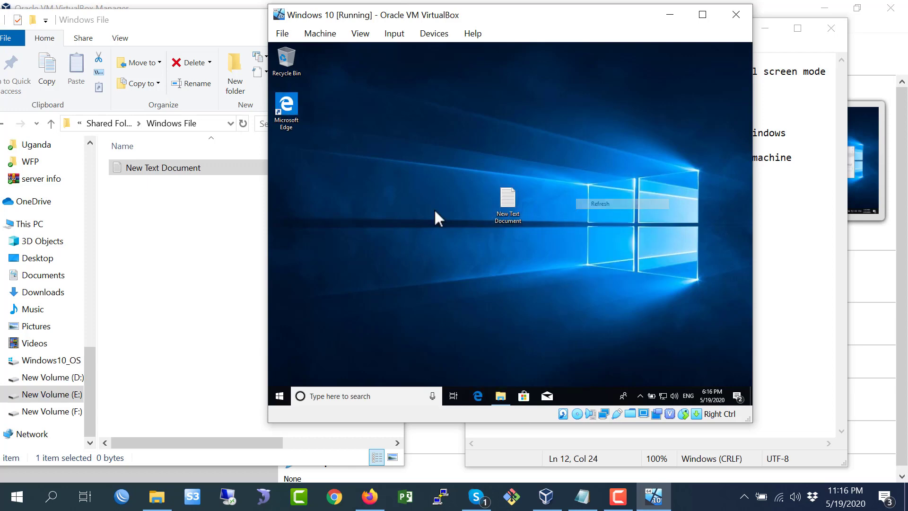
pyautogui.moveTo(512, 207); pyautogui.dragTo(199, 306)
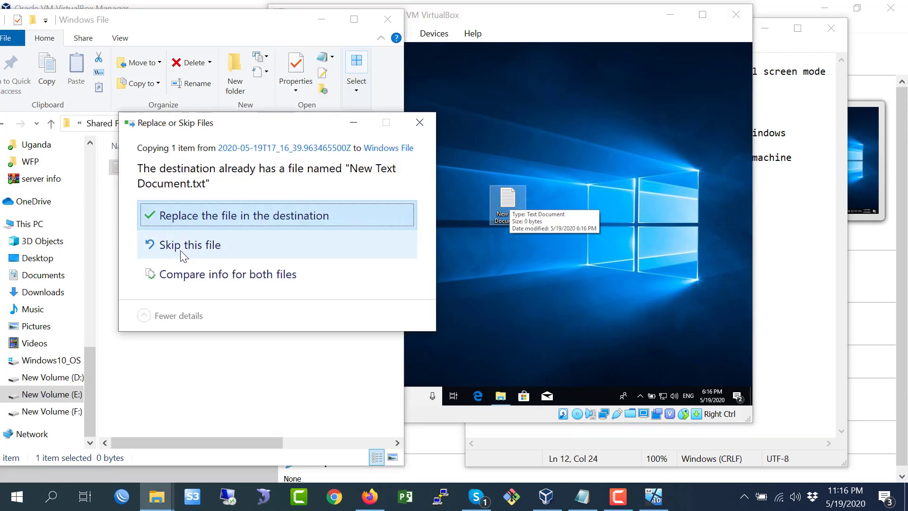
pyautogui.click(364, 215)
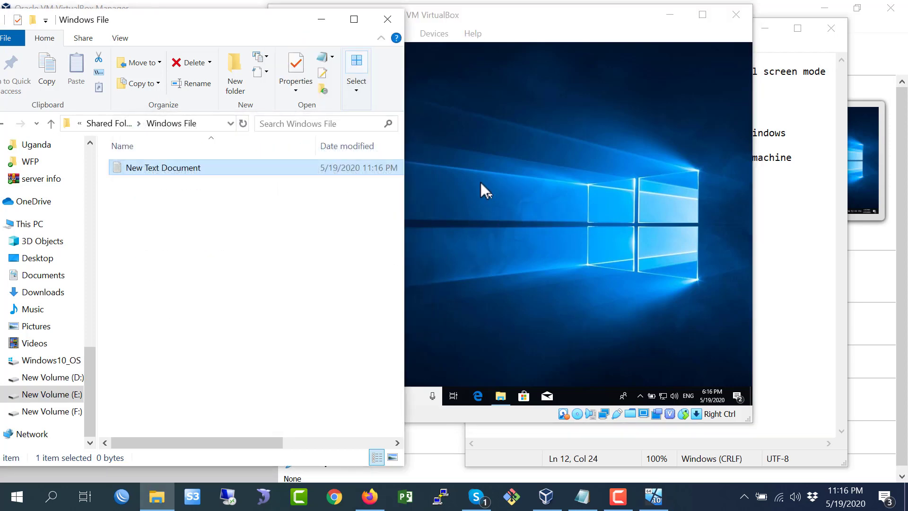
# - Rename the guest's desktop text document to Doc and drag it into the host's Windows File folder
pyautogui.click(419, 178)
pyautogui.rightClick(429, 254)
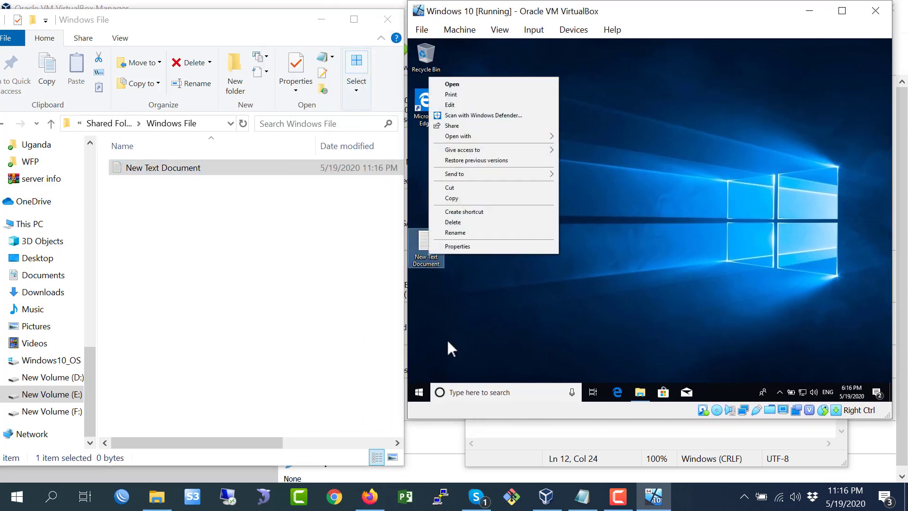
pyautogui.click(453, 231)
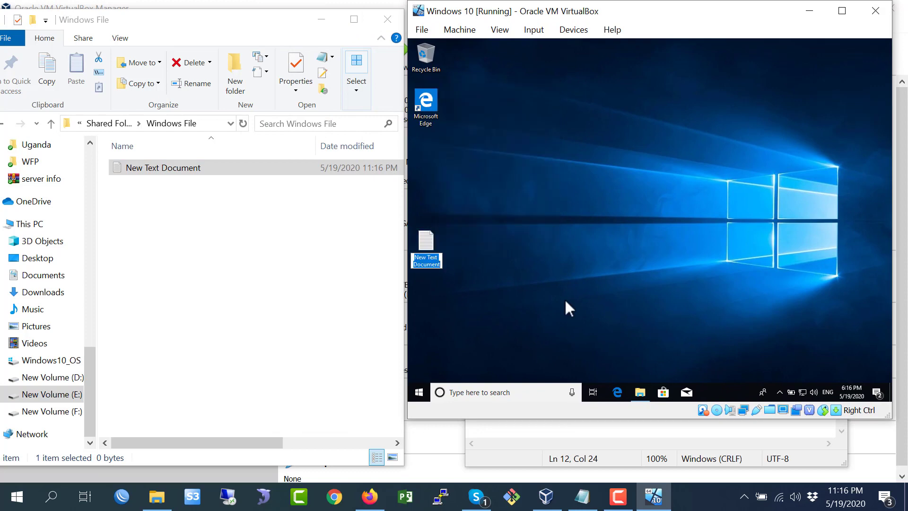
pyautogui.write('Doc')
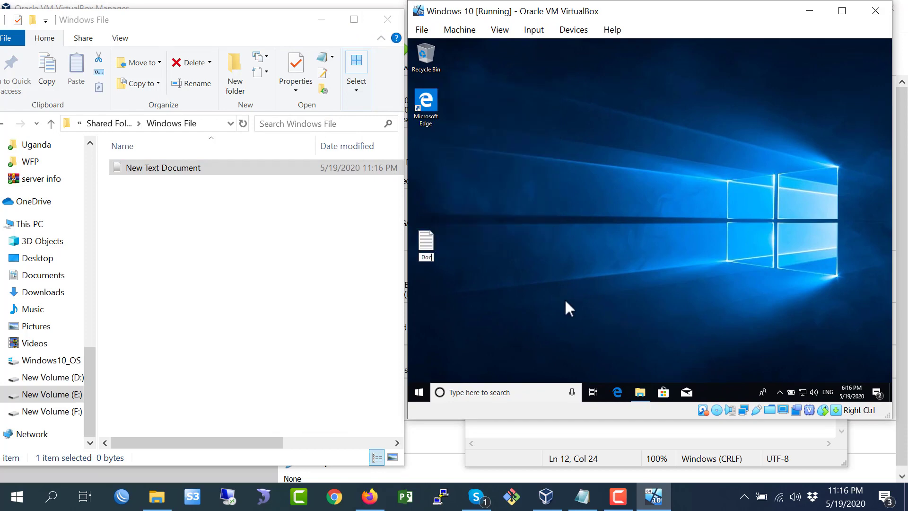
pyautogui.click(500, 261)
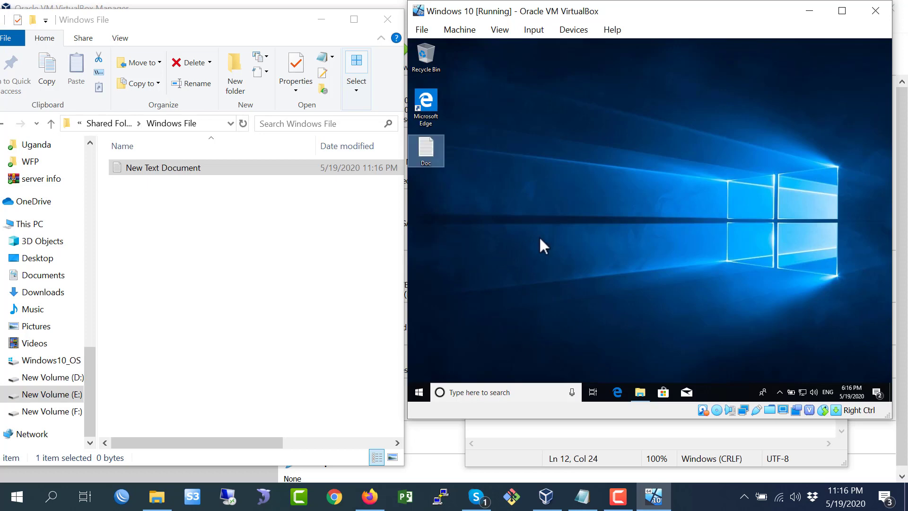
pyautogui.moveTo(434, 146); pyautogui.dragTo(213, 230)
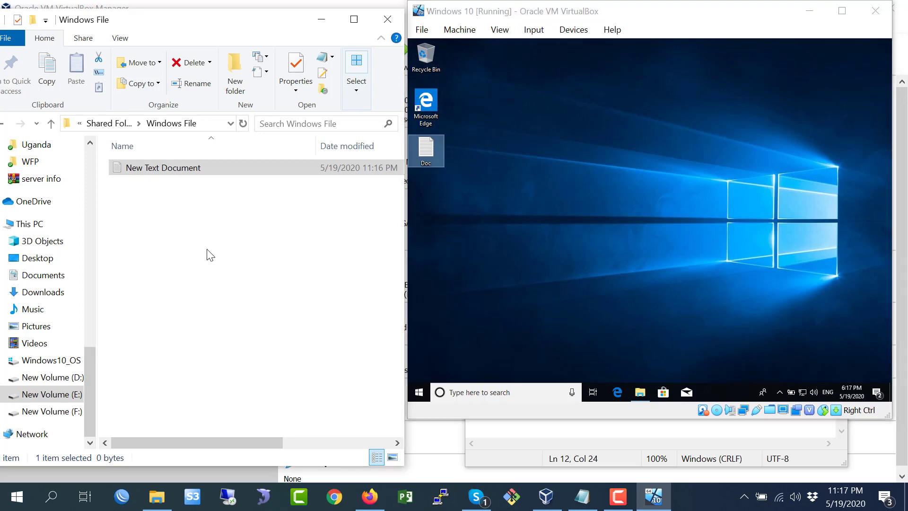